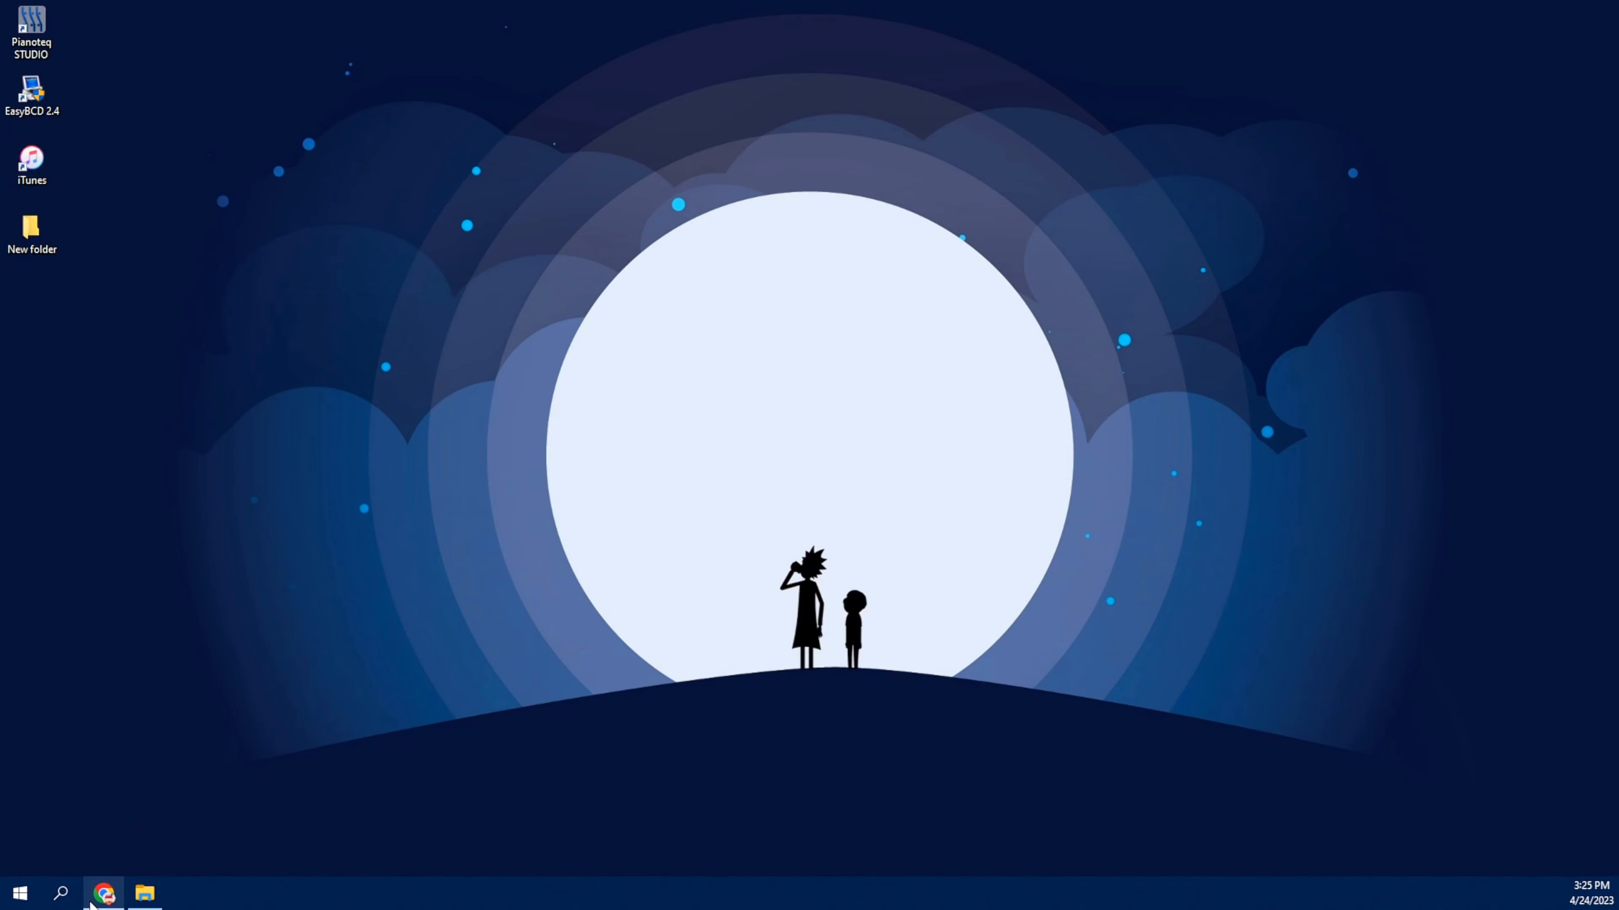
Switch to the browser with Canva and create a new custom-size design of 256 × 256 px.
left_click(105, 896)
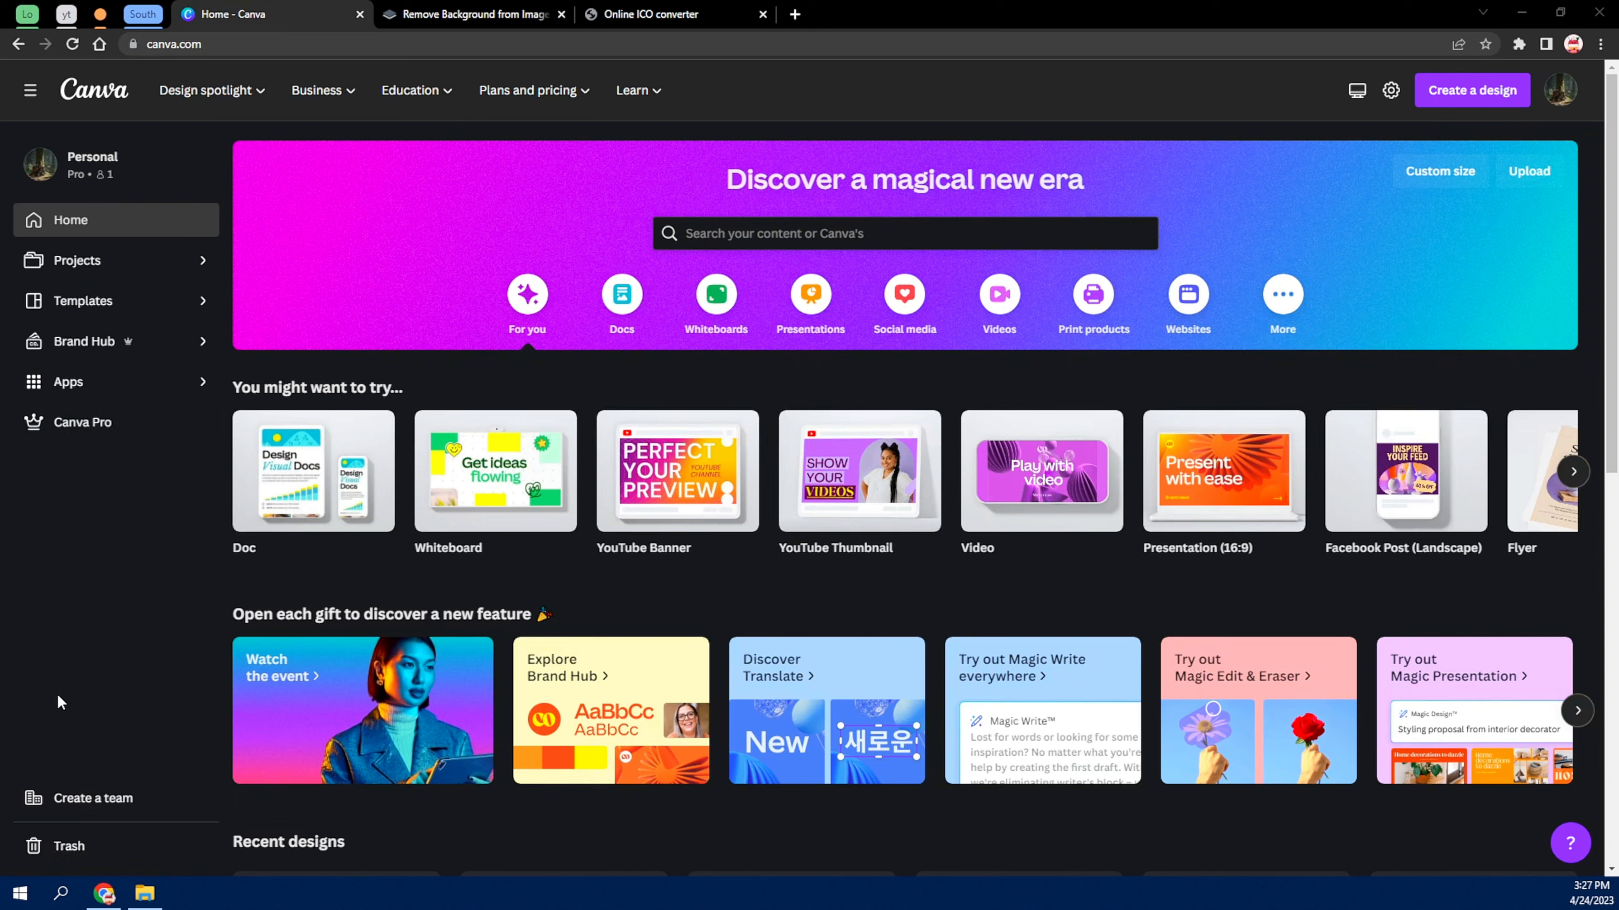
left_click(1451, 94)
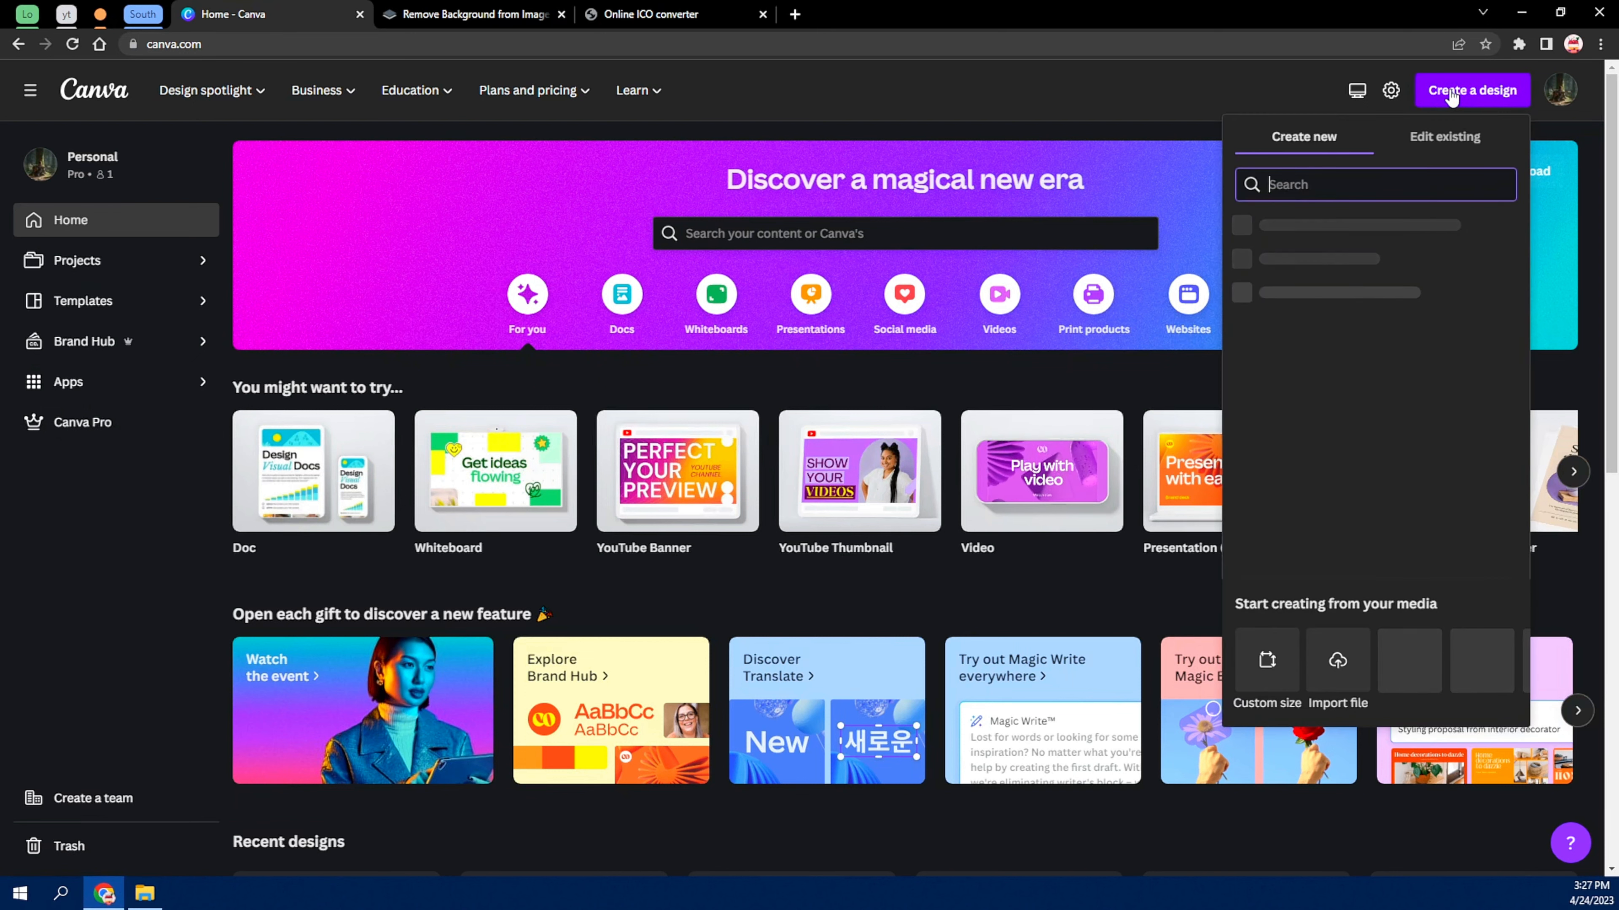
left_click(1270, 662)
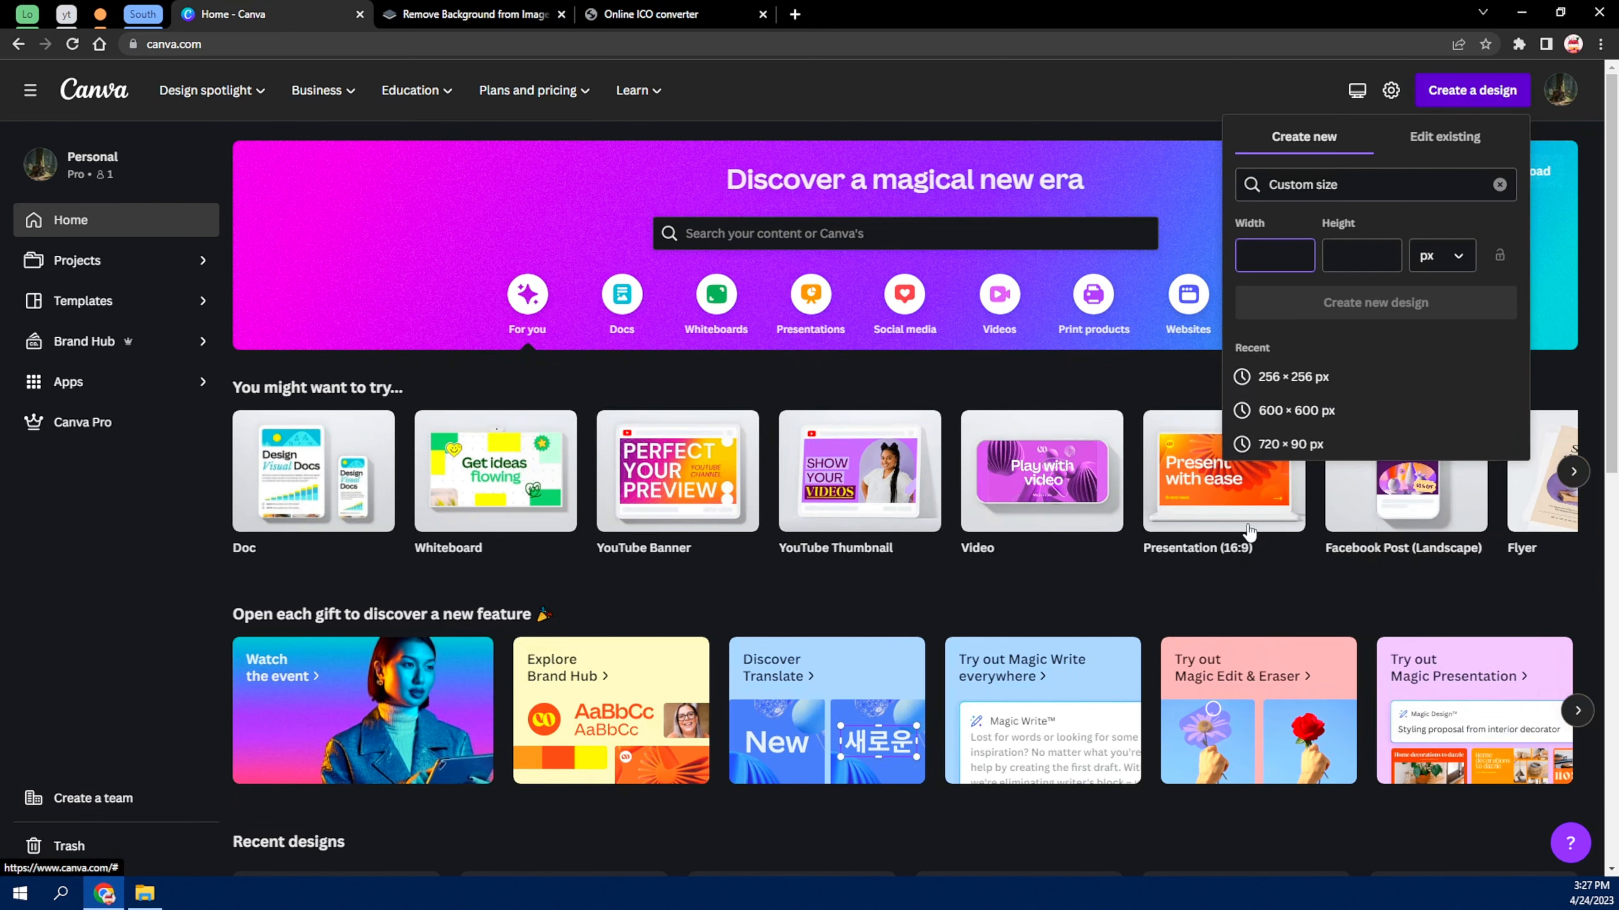
left_click(1275, 383)
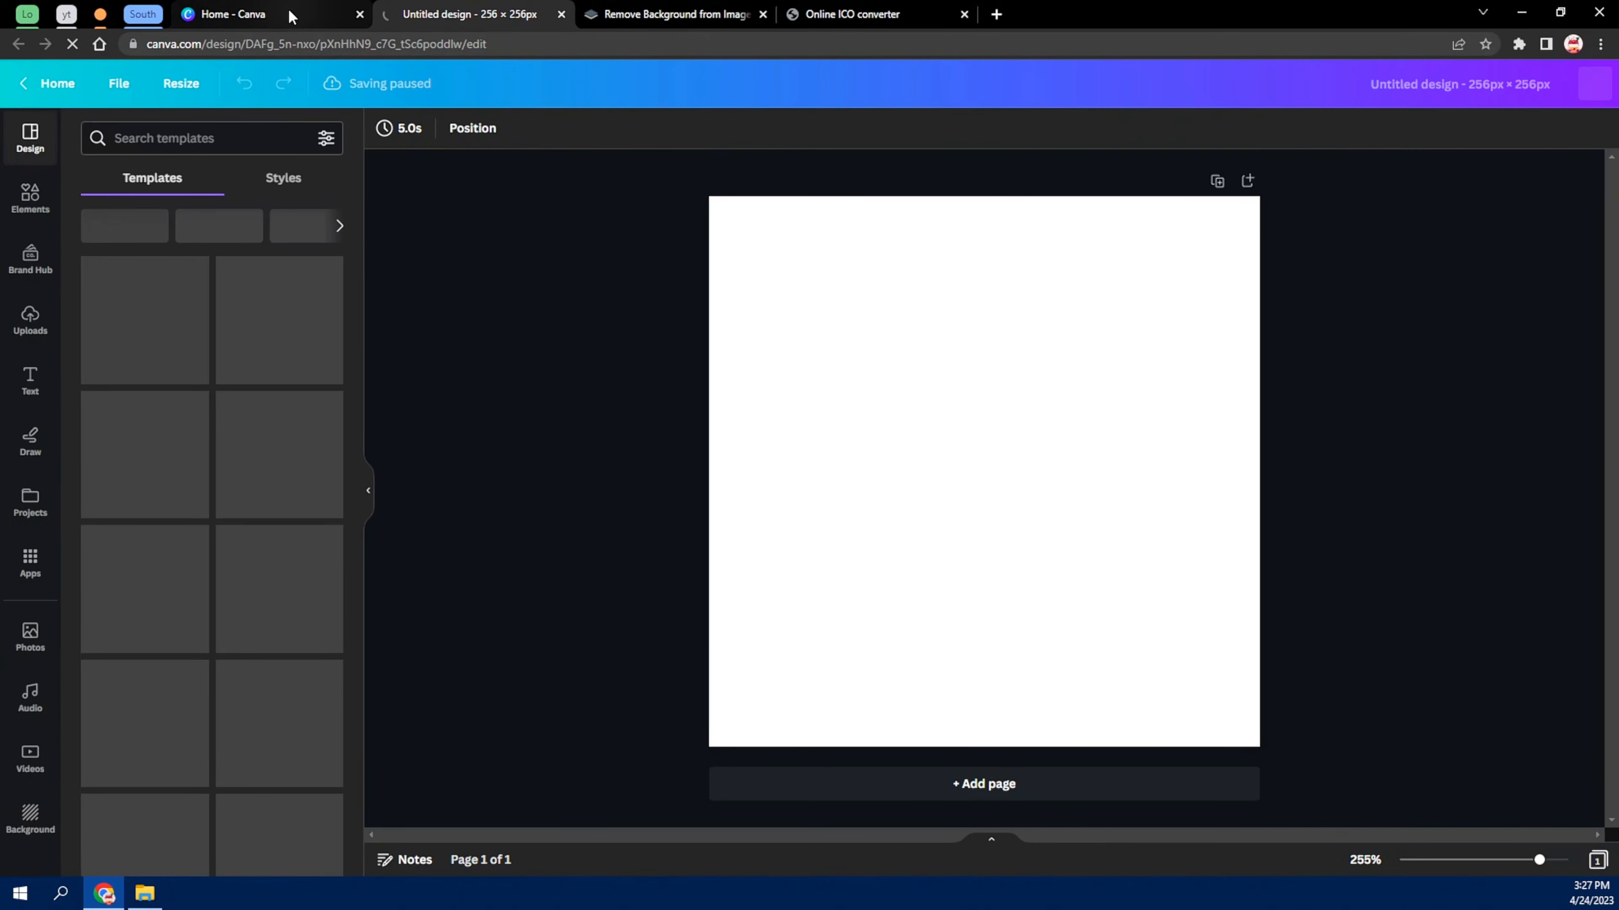
left_click(289, 14)
left_click(1268, 251)
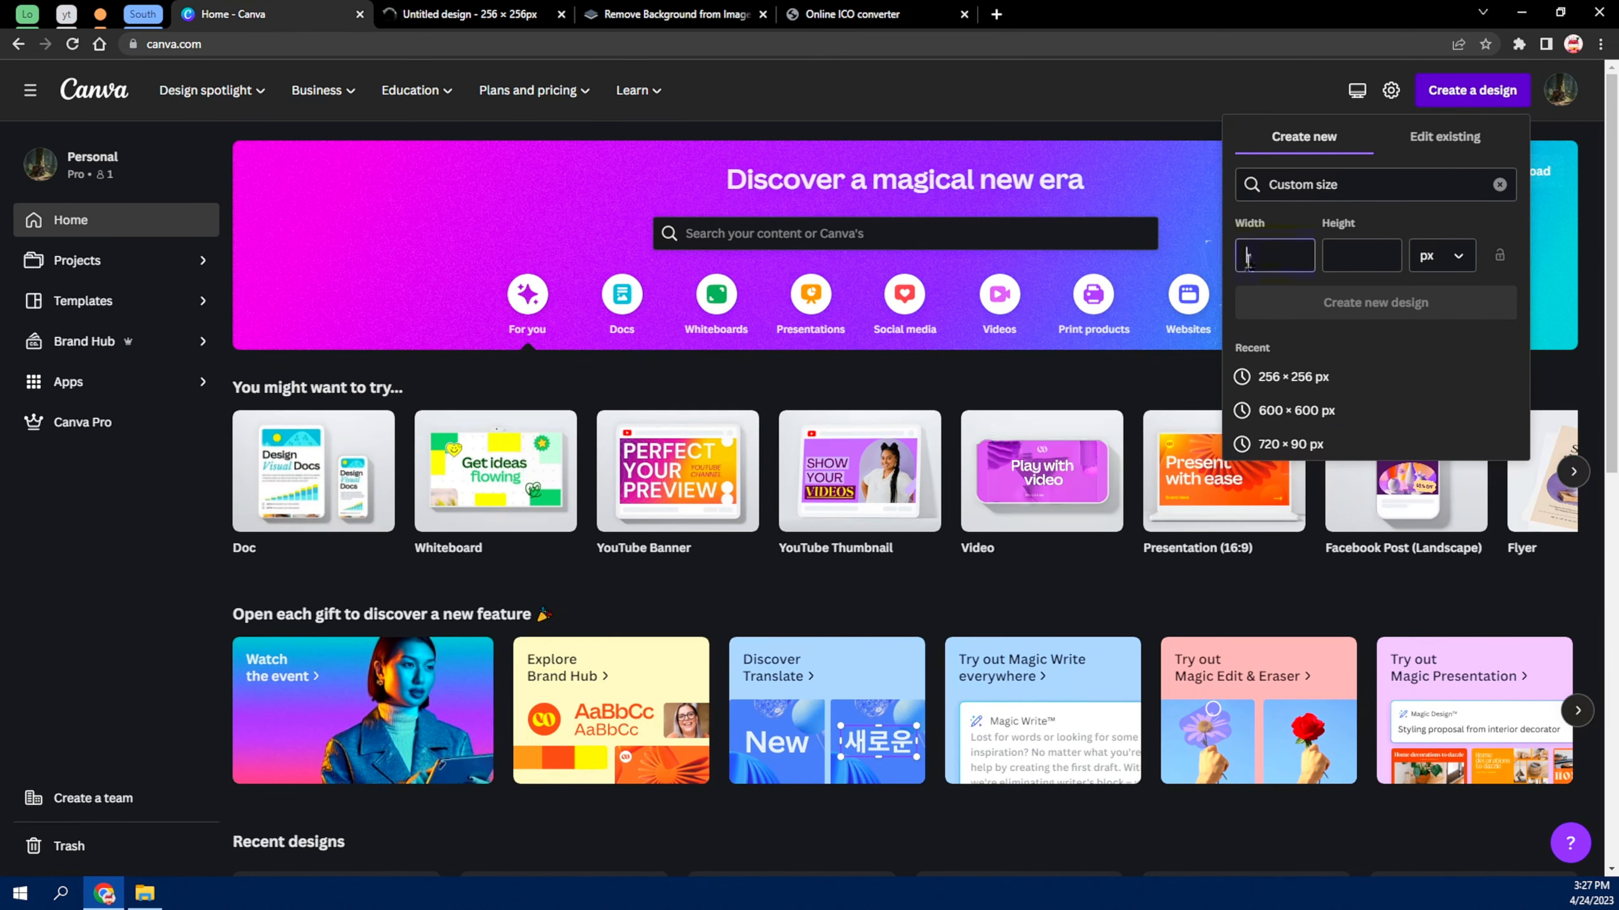
left_click(1327, 271)
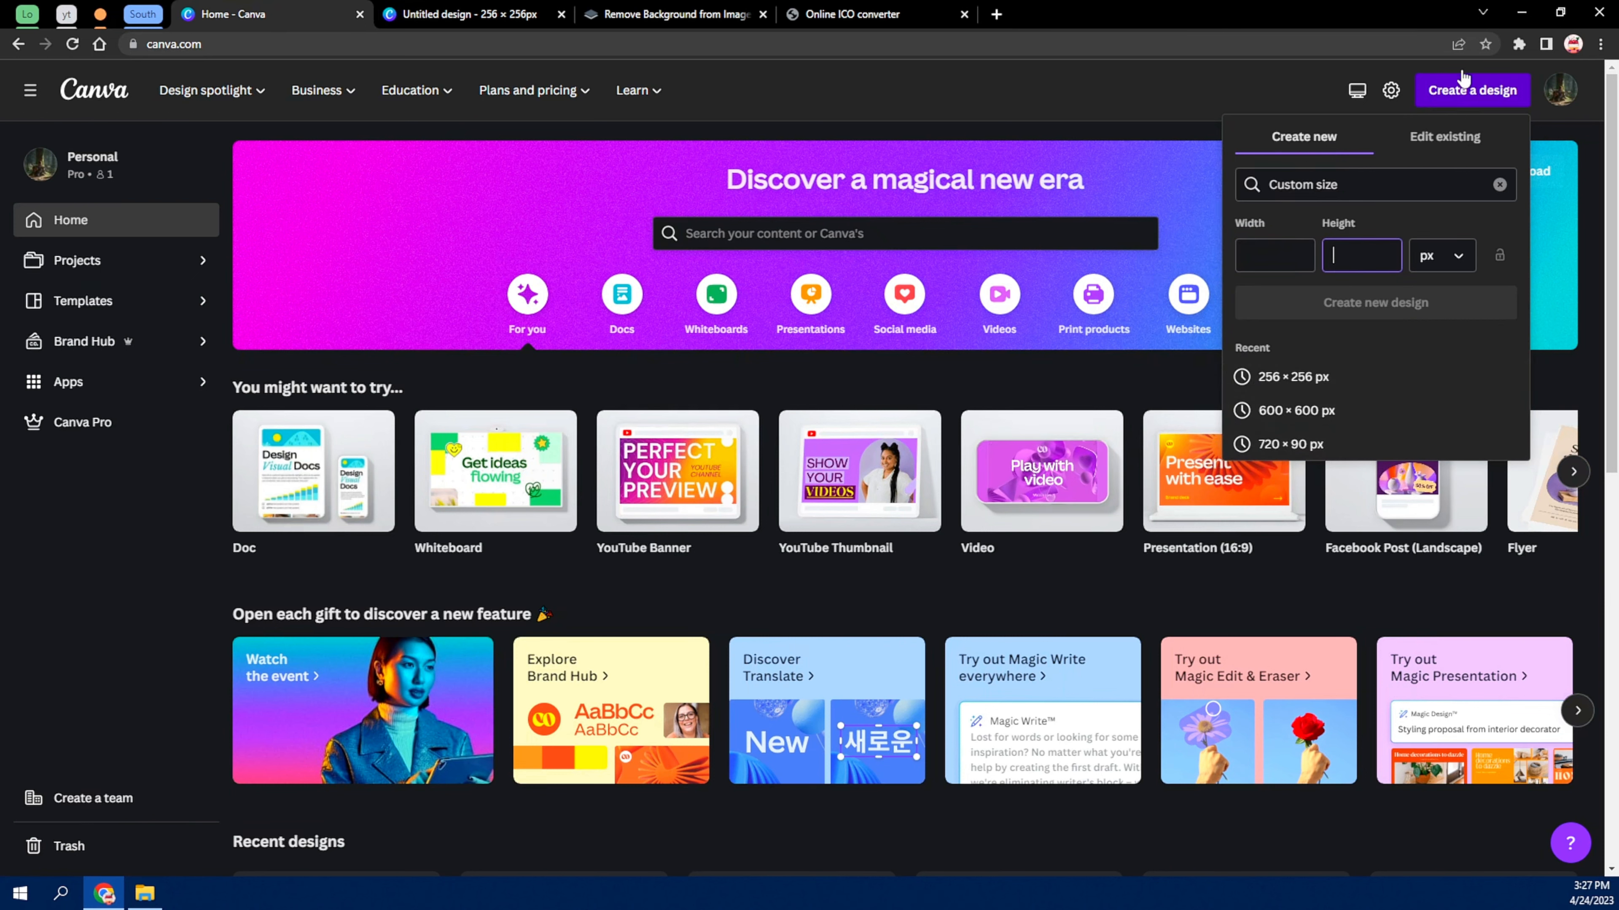
left_click(454, 12)
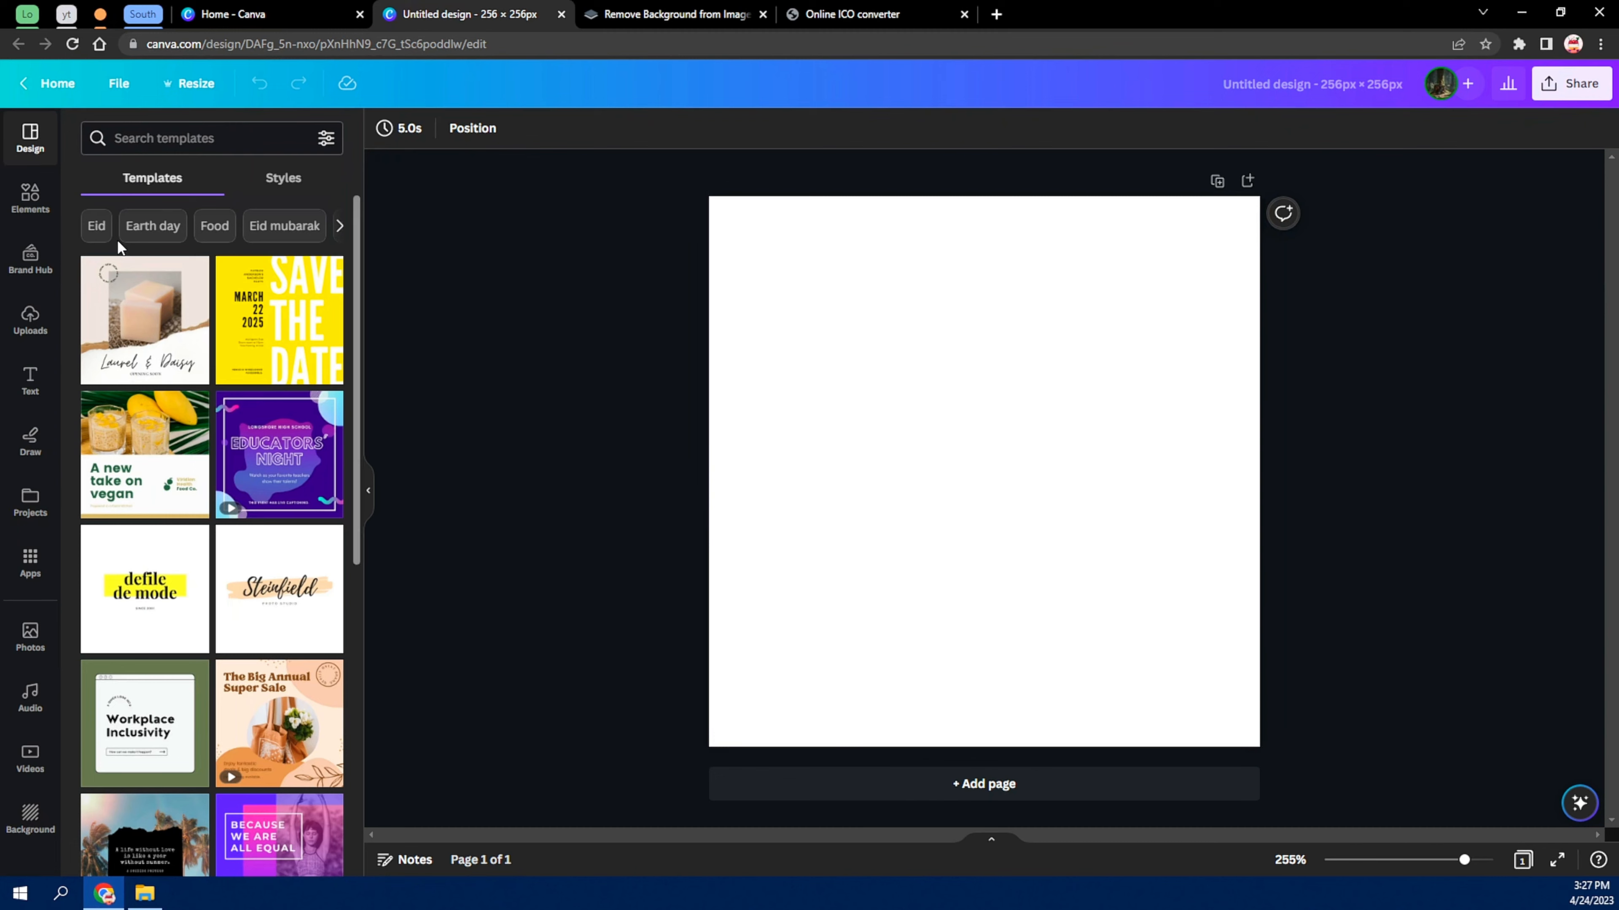
Add the red Netflix logo with the black background from the uploaded images to the page.
left_click(33, 318)
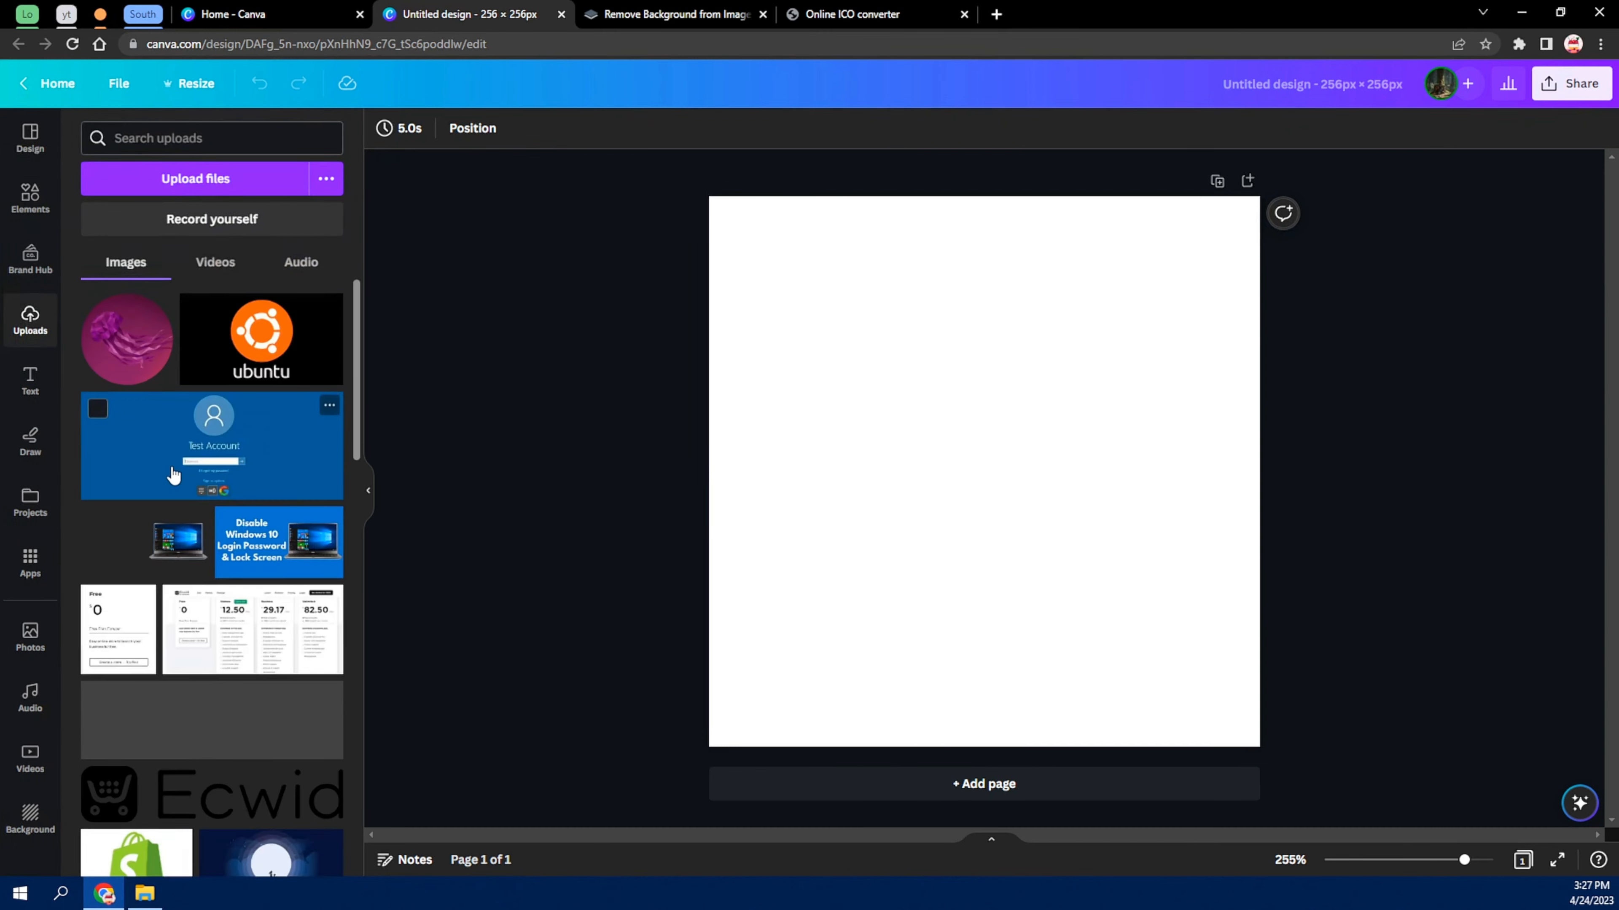
scroll(223, 493, "down", 4)
scroll(223, 492, "down", 12)
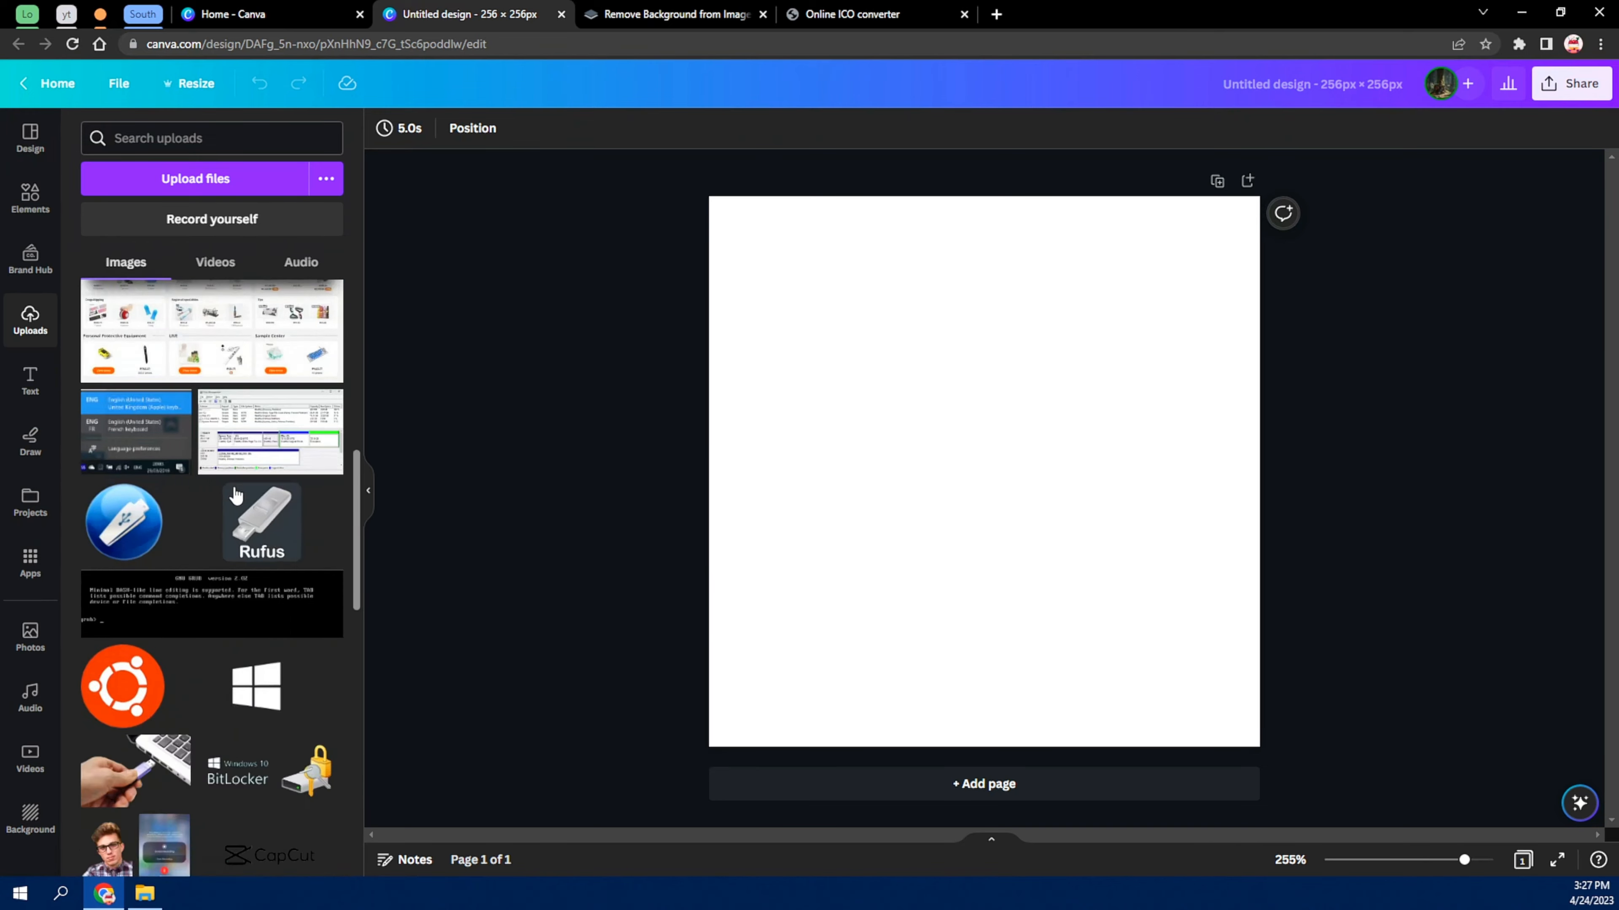
scroll(235, 494, "down", 15)
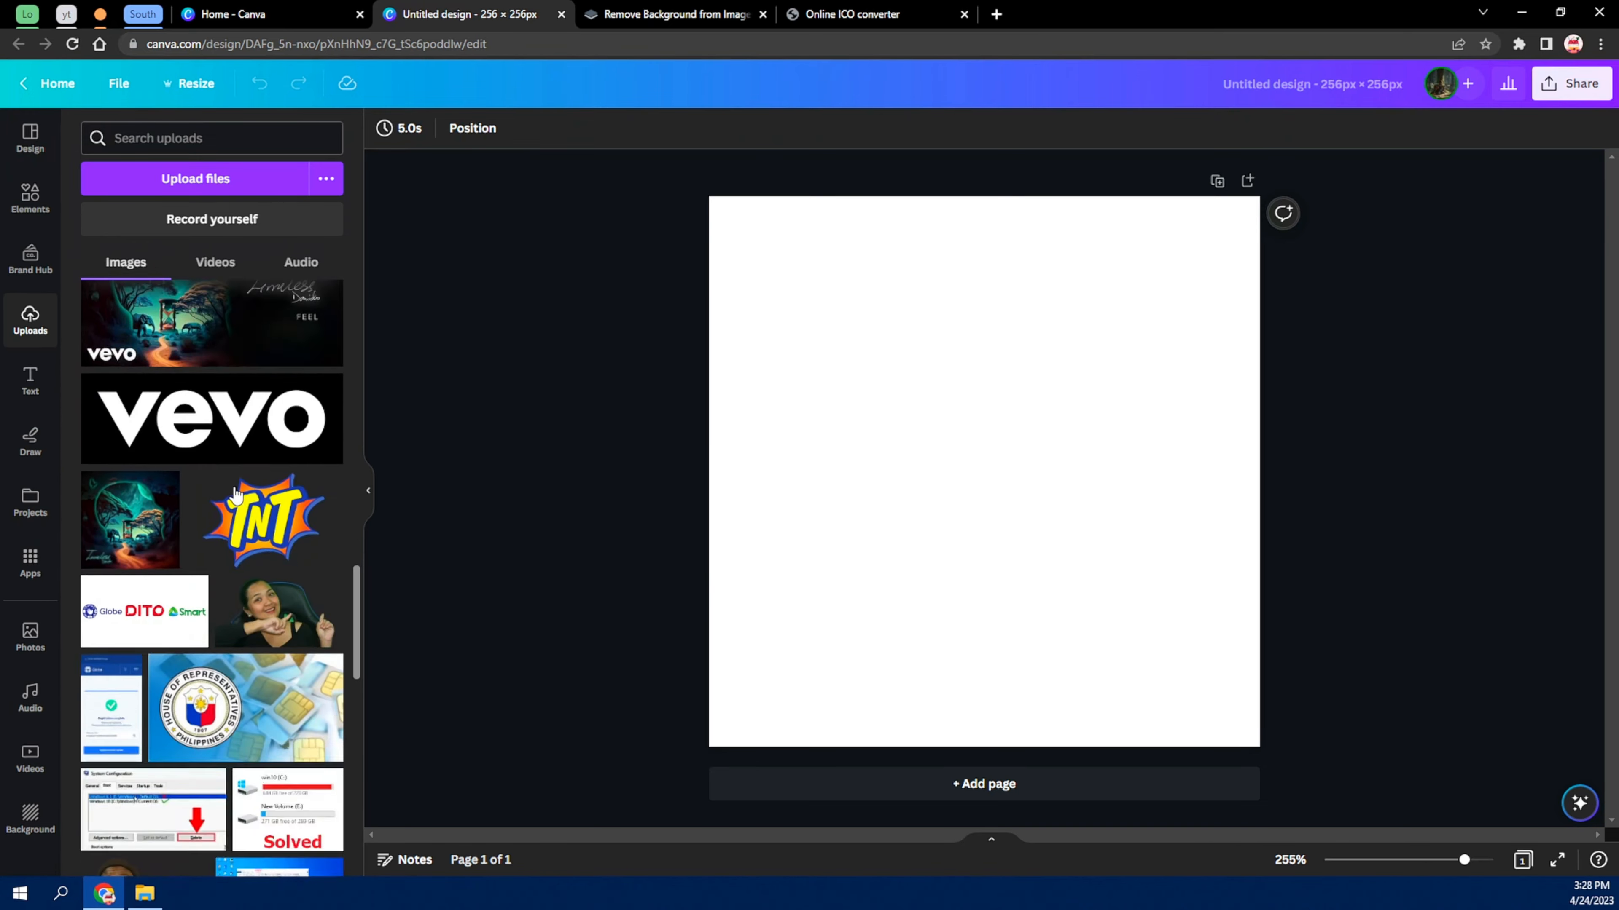
scroll(235, 494, "down", 10)
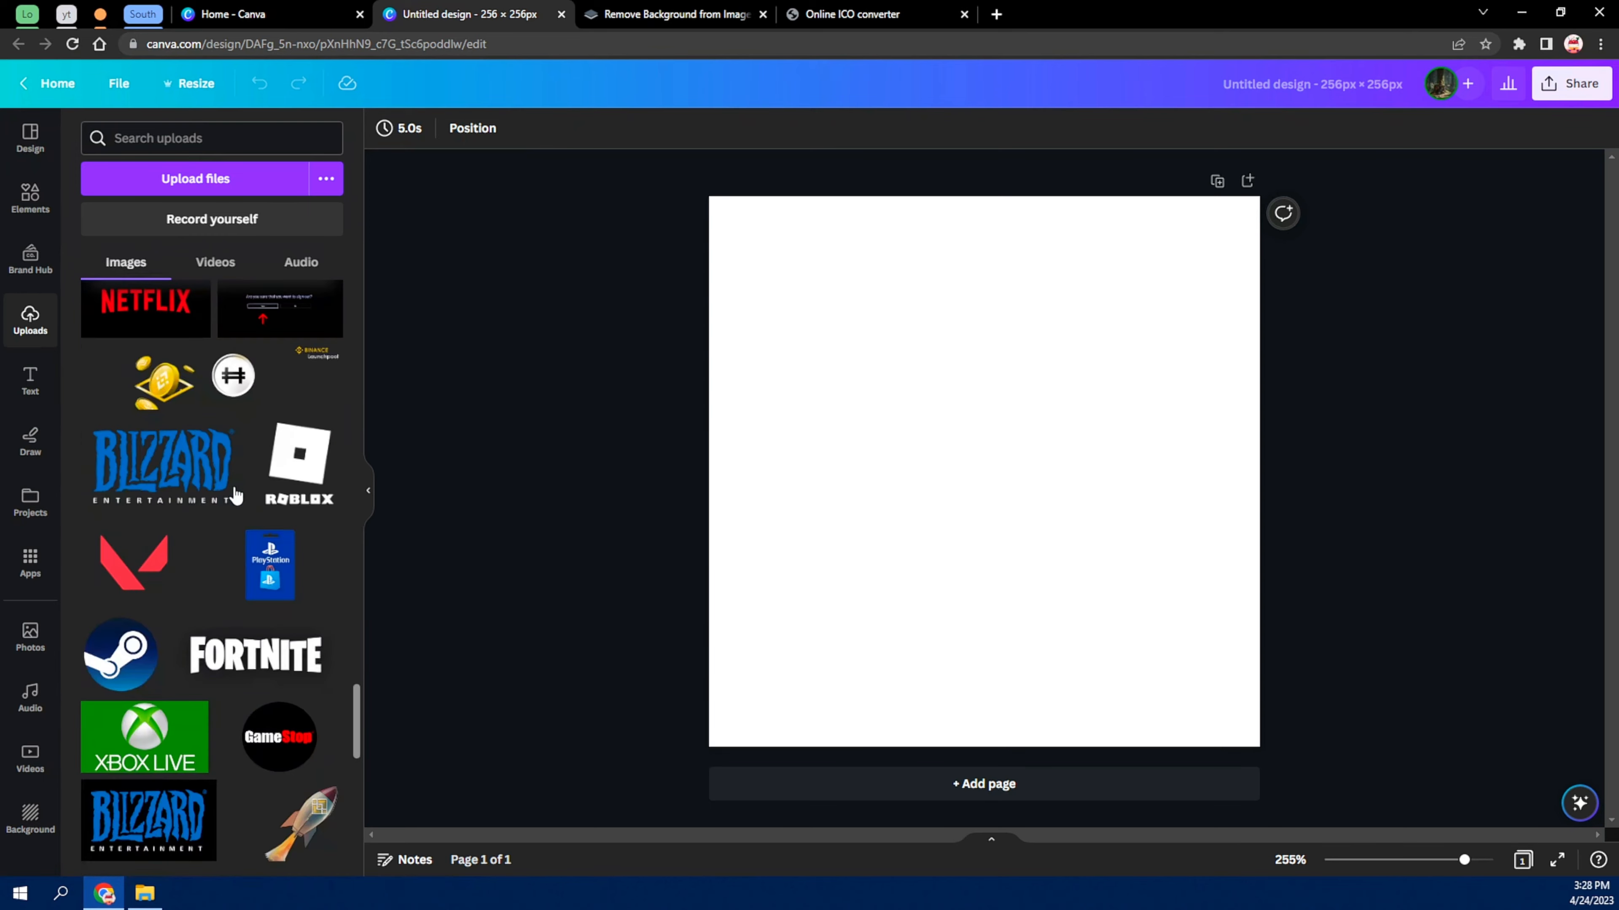
scroll(235, 494, "down", 5)
scroll(236, 494, "up", 10)
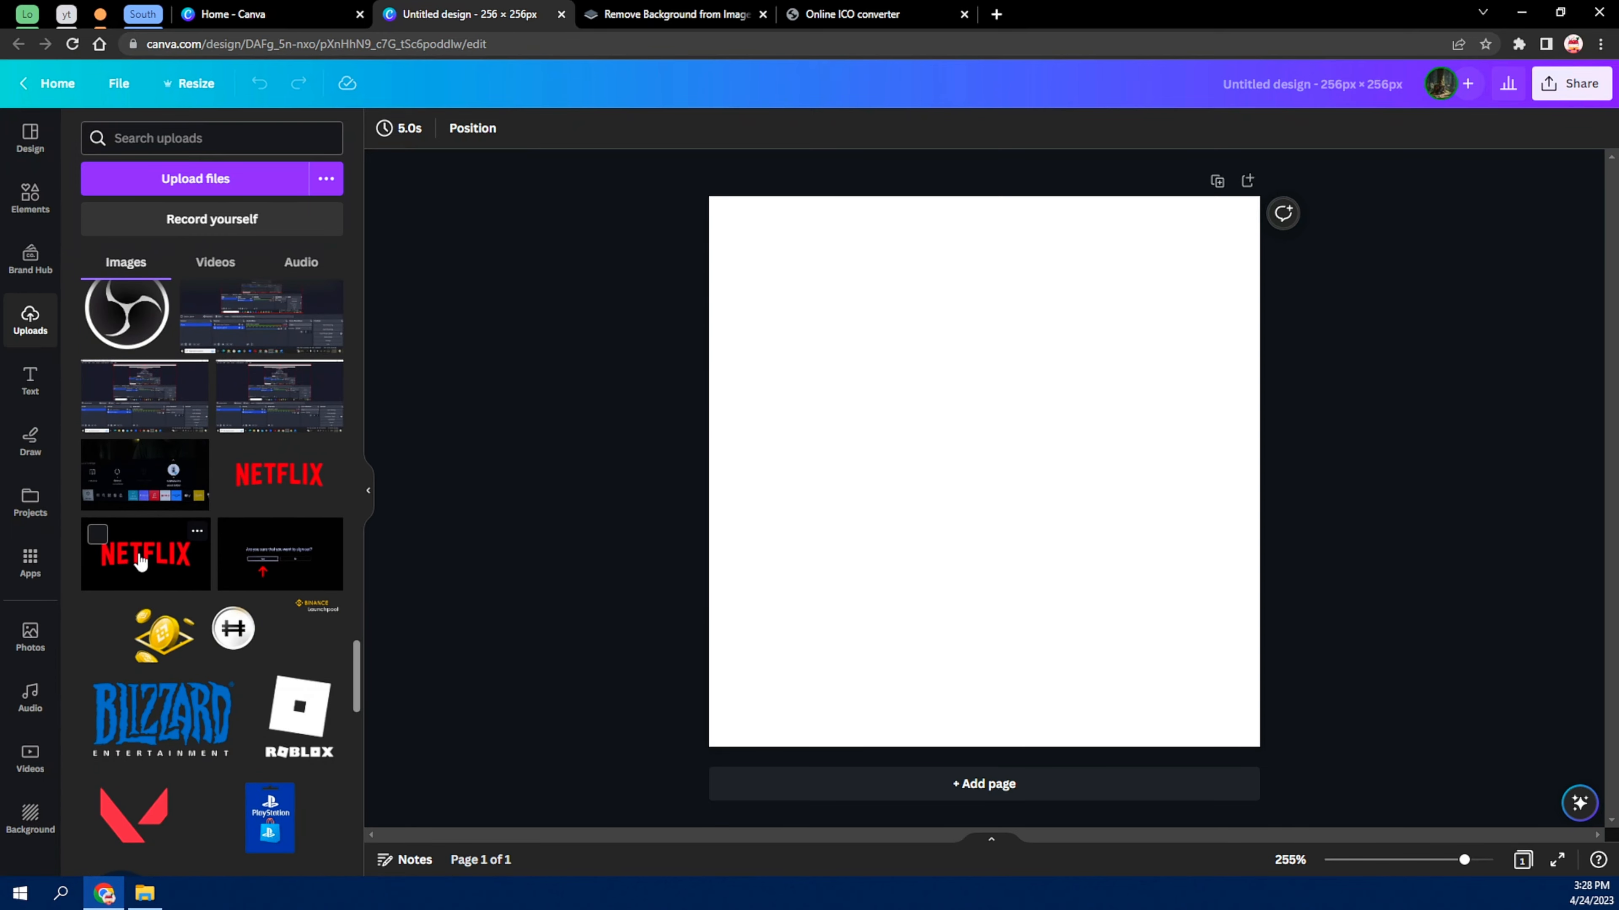
left_click(136, 559)
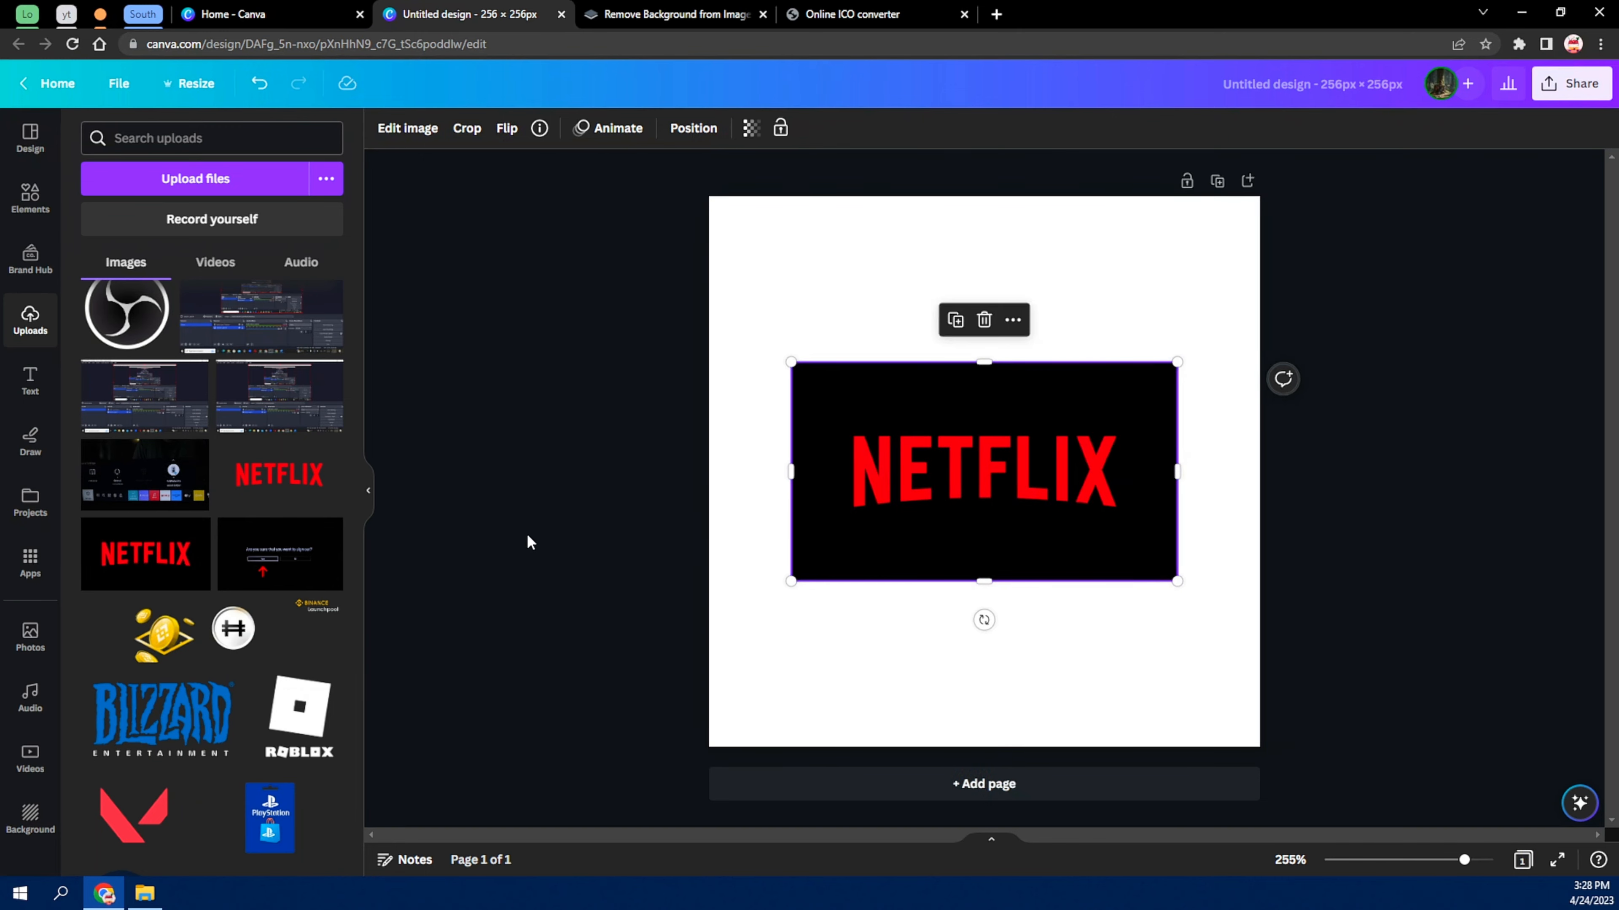
Remove the black background from the Netflix logo image with Background Remover and apply the result.
left_click(561, 373)
left_click(989, 523)
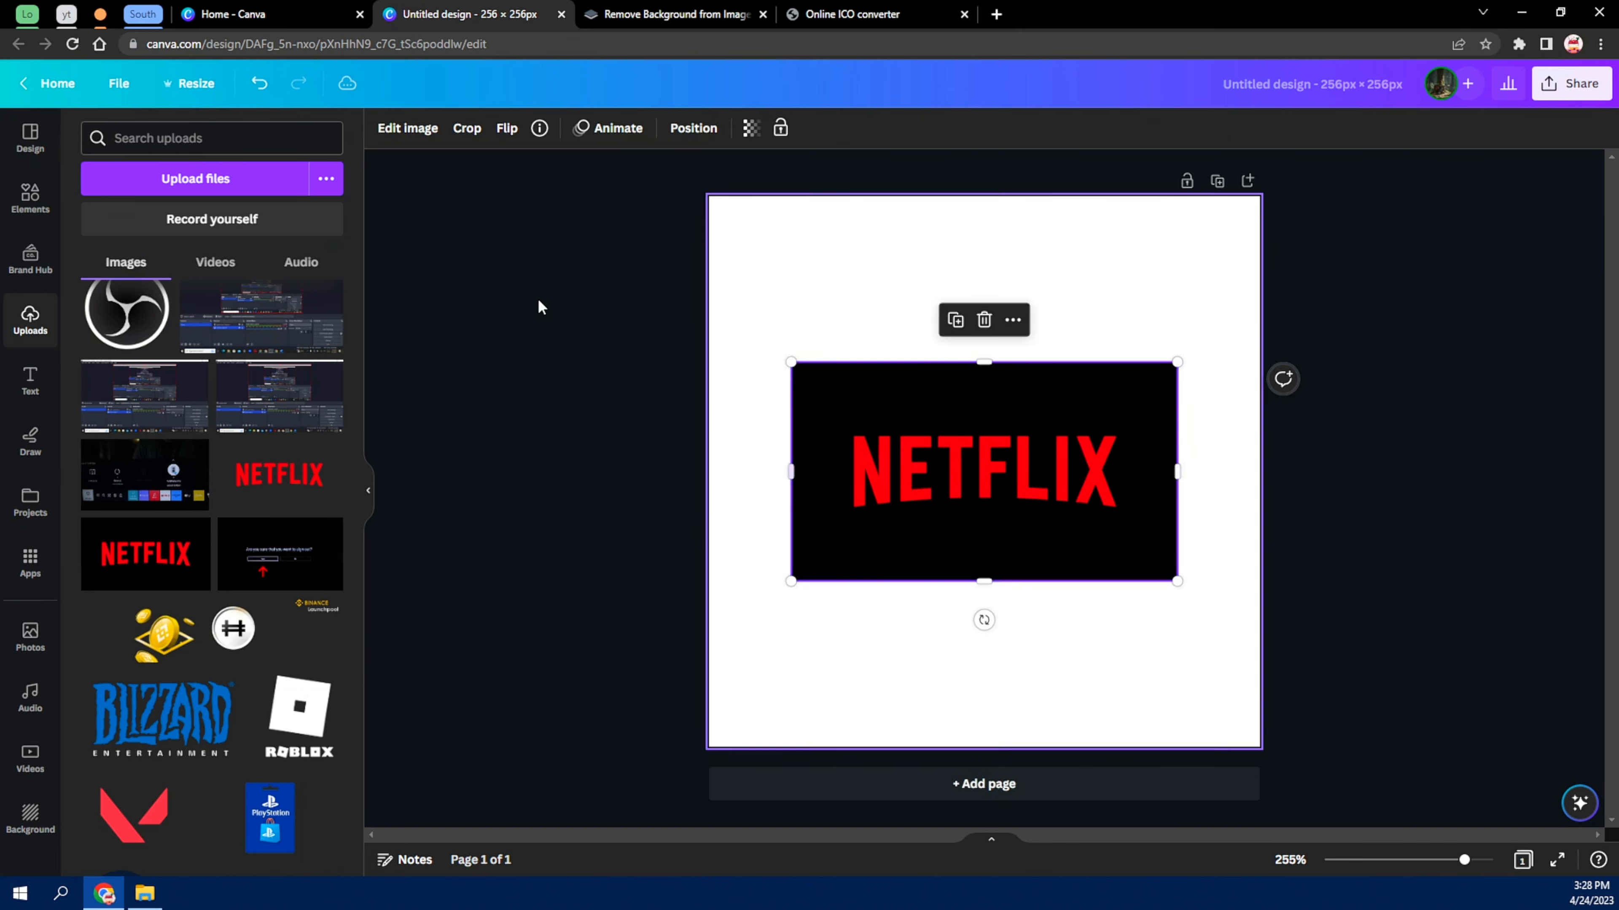
left_click(398, 132)
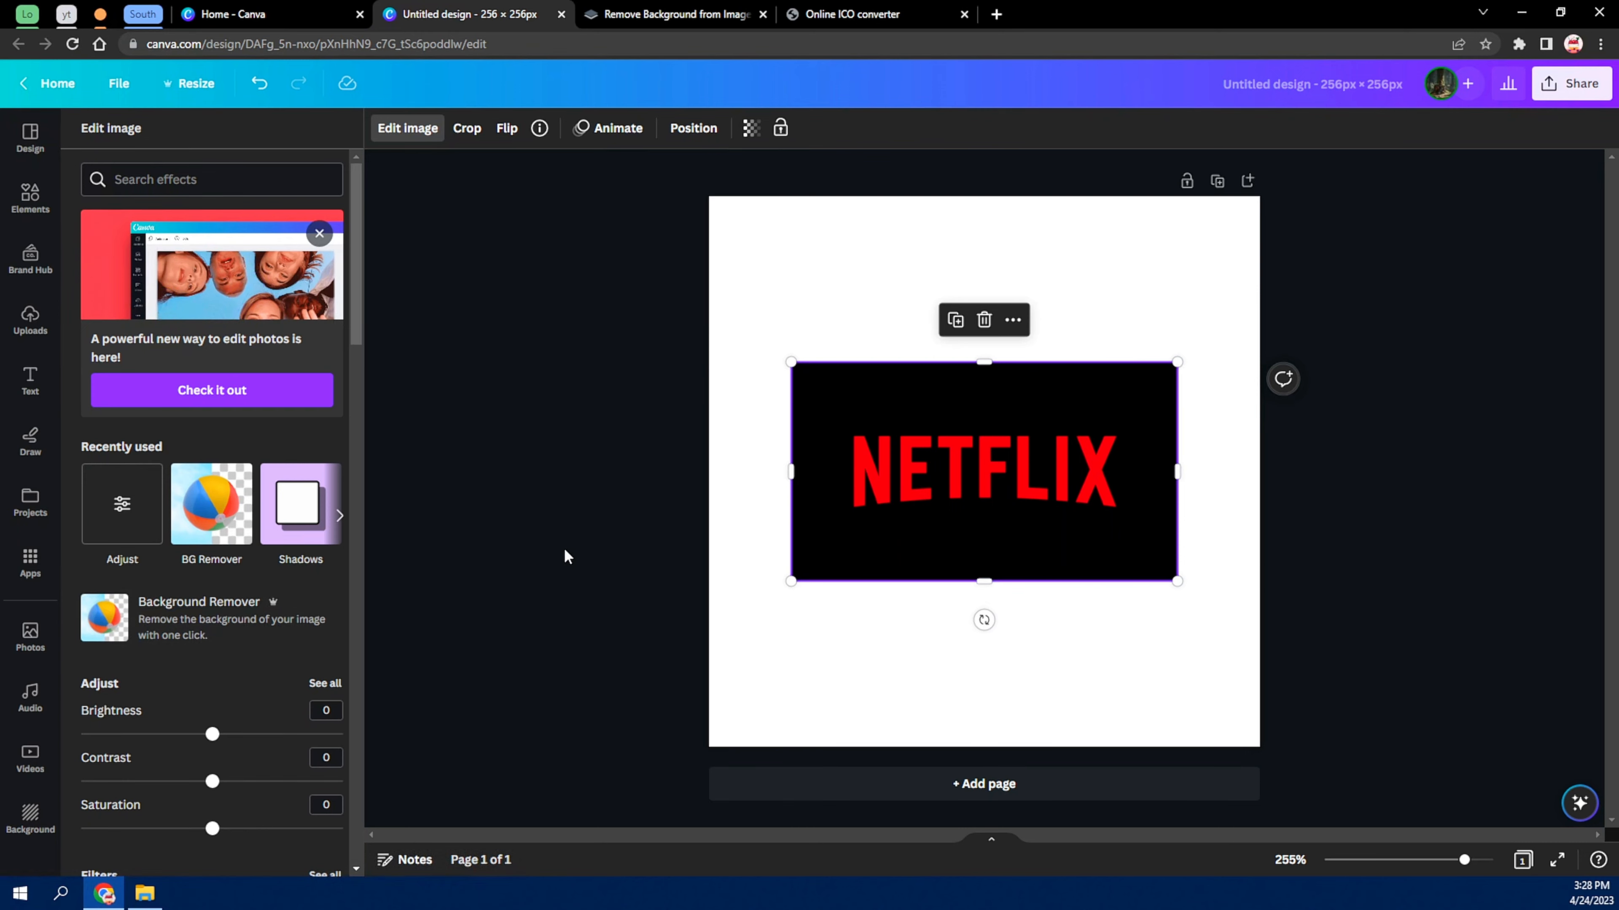
left_click(668, 14)
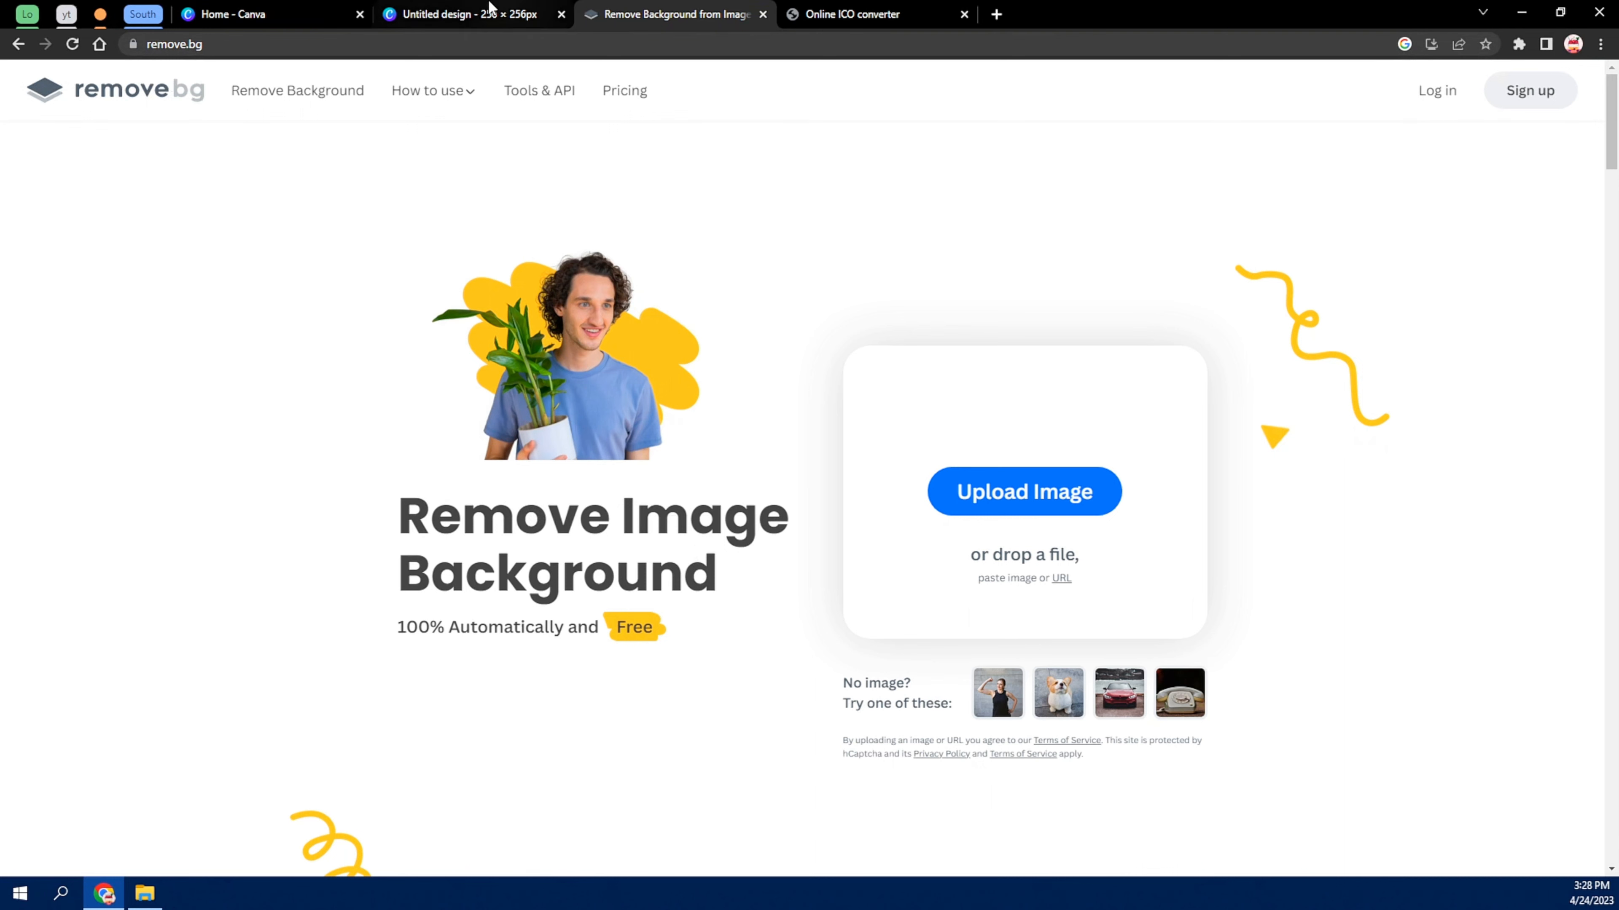
left_click(452, 14)
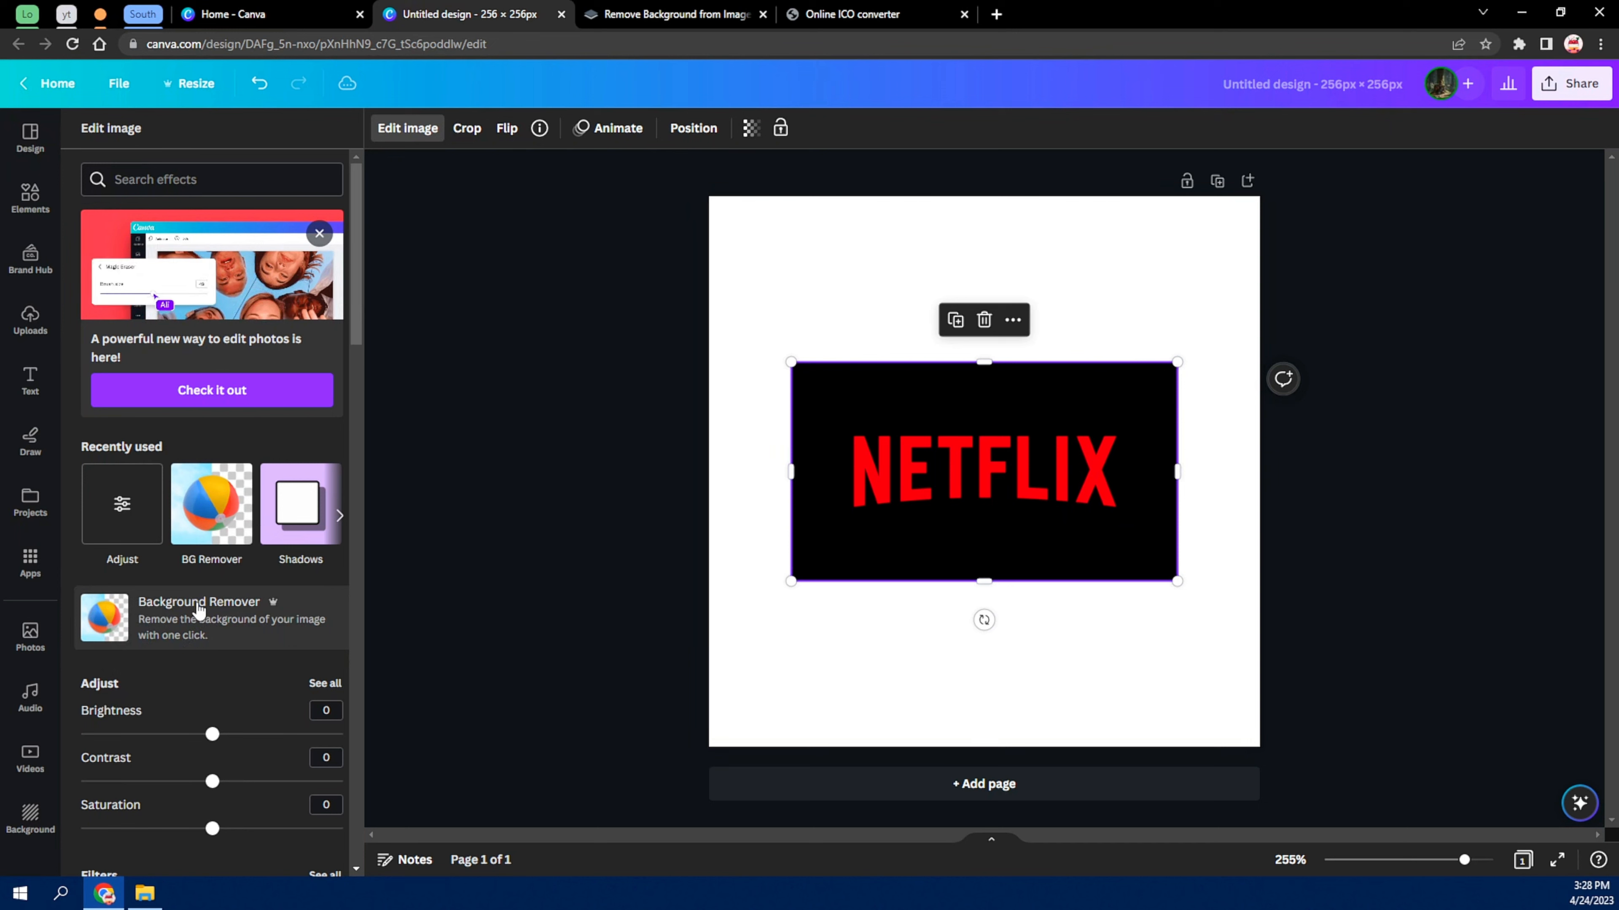
left_click(198, 609)
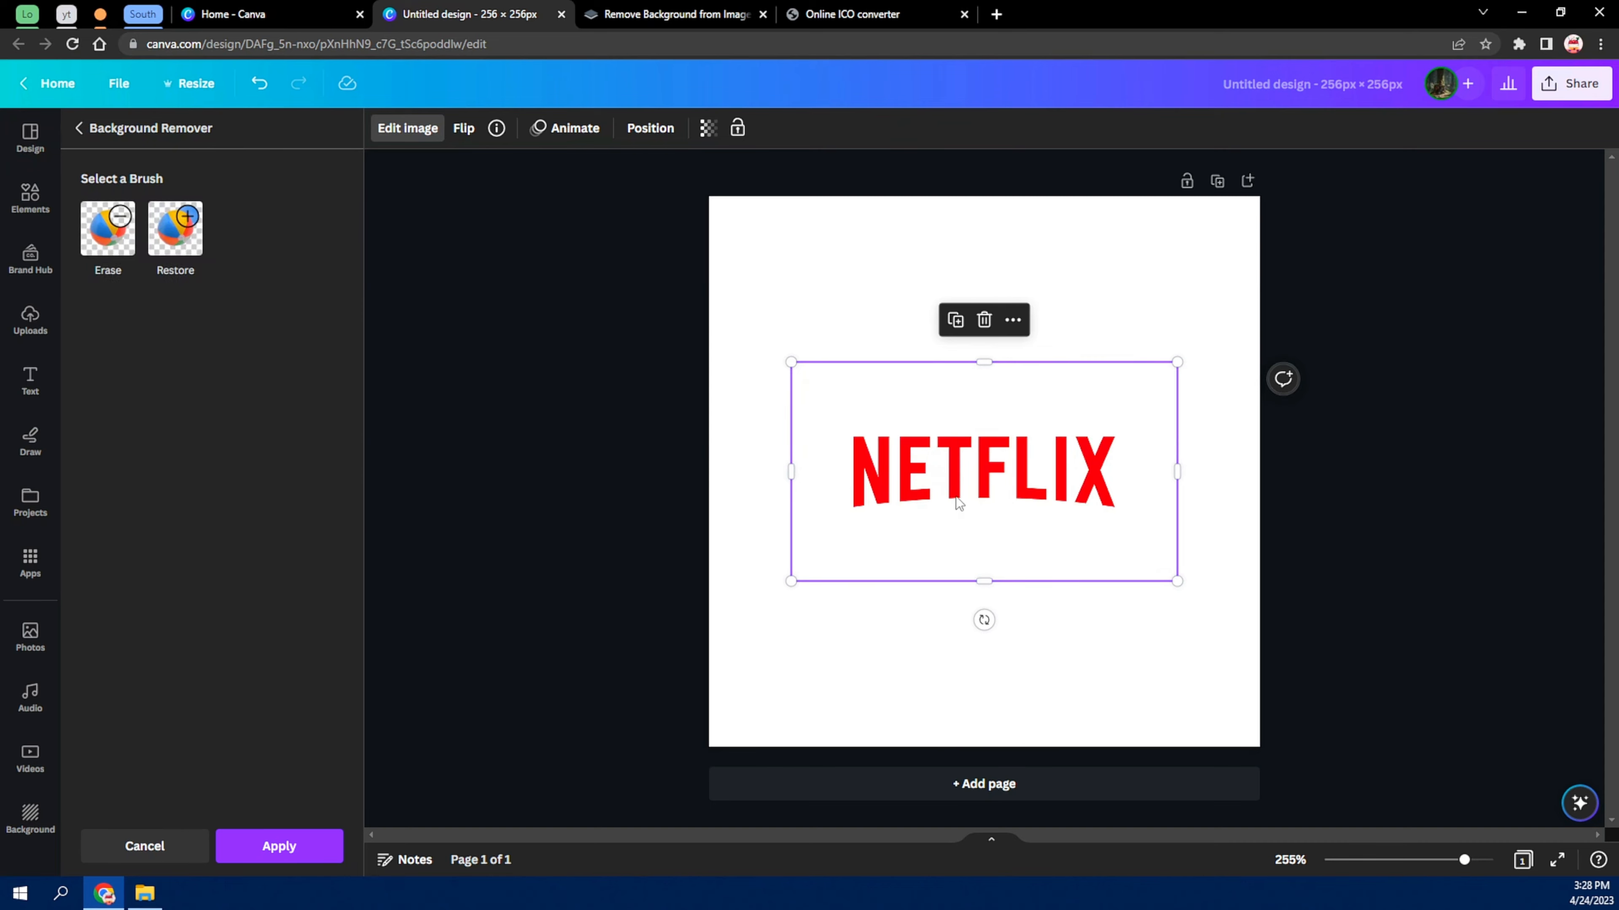
left_click(279, 846)
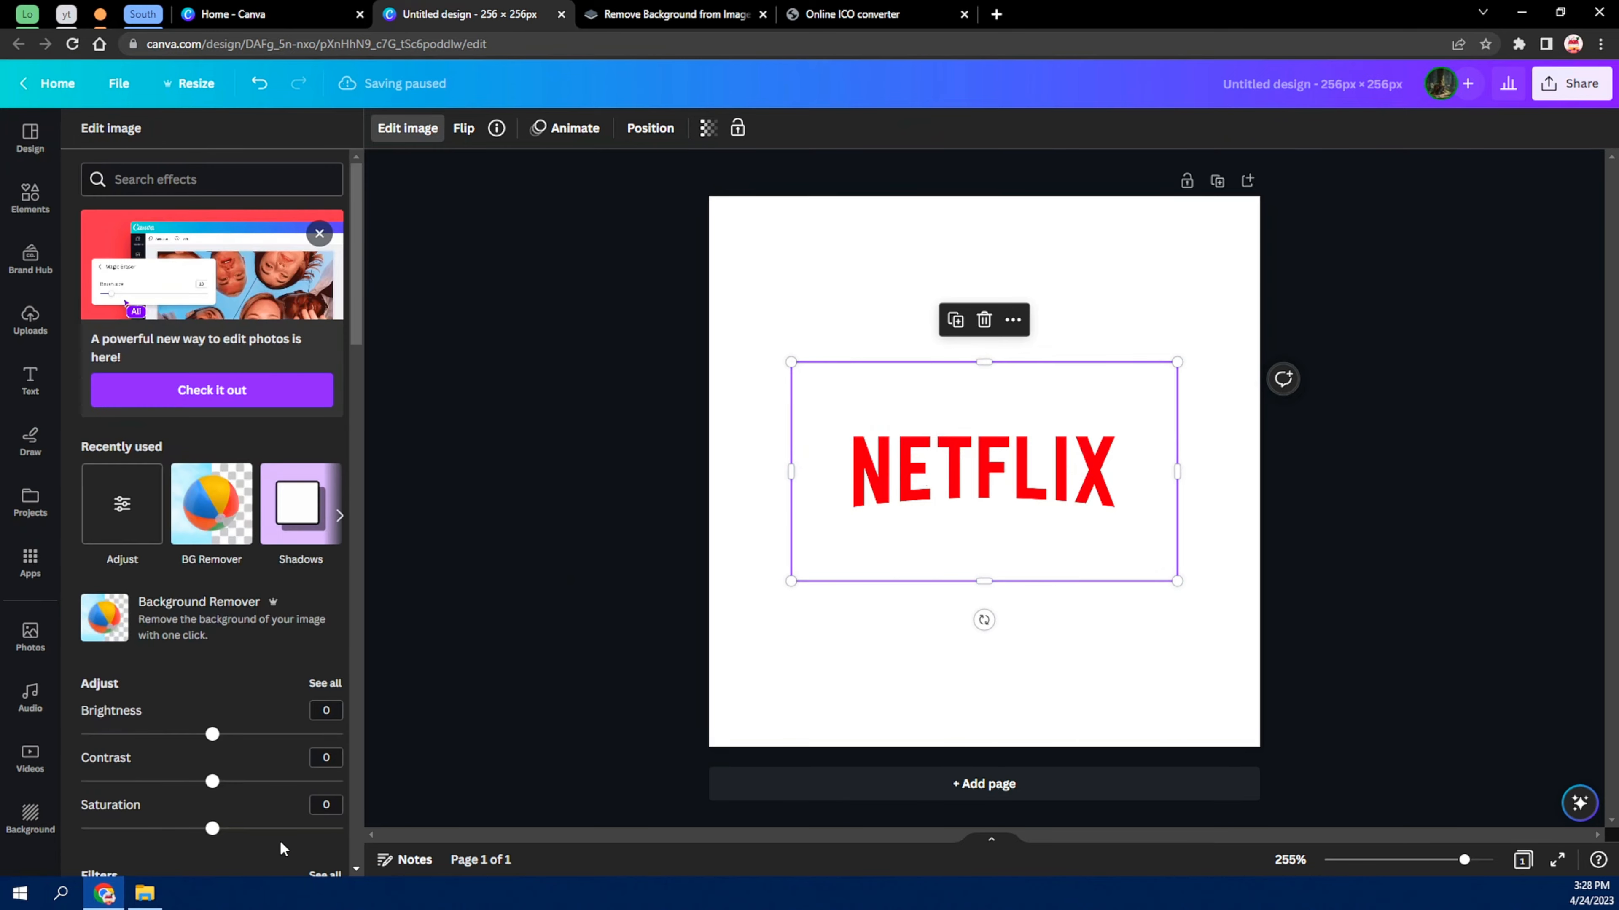
Try the Netflix logo image as the page background and detach it from the background again.
right_click(1020, 451)
right_click(952, 449)
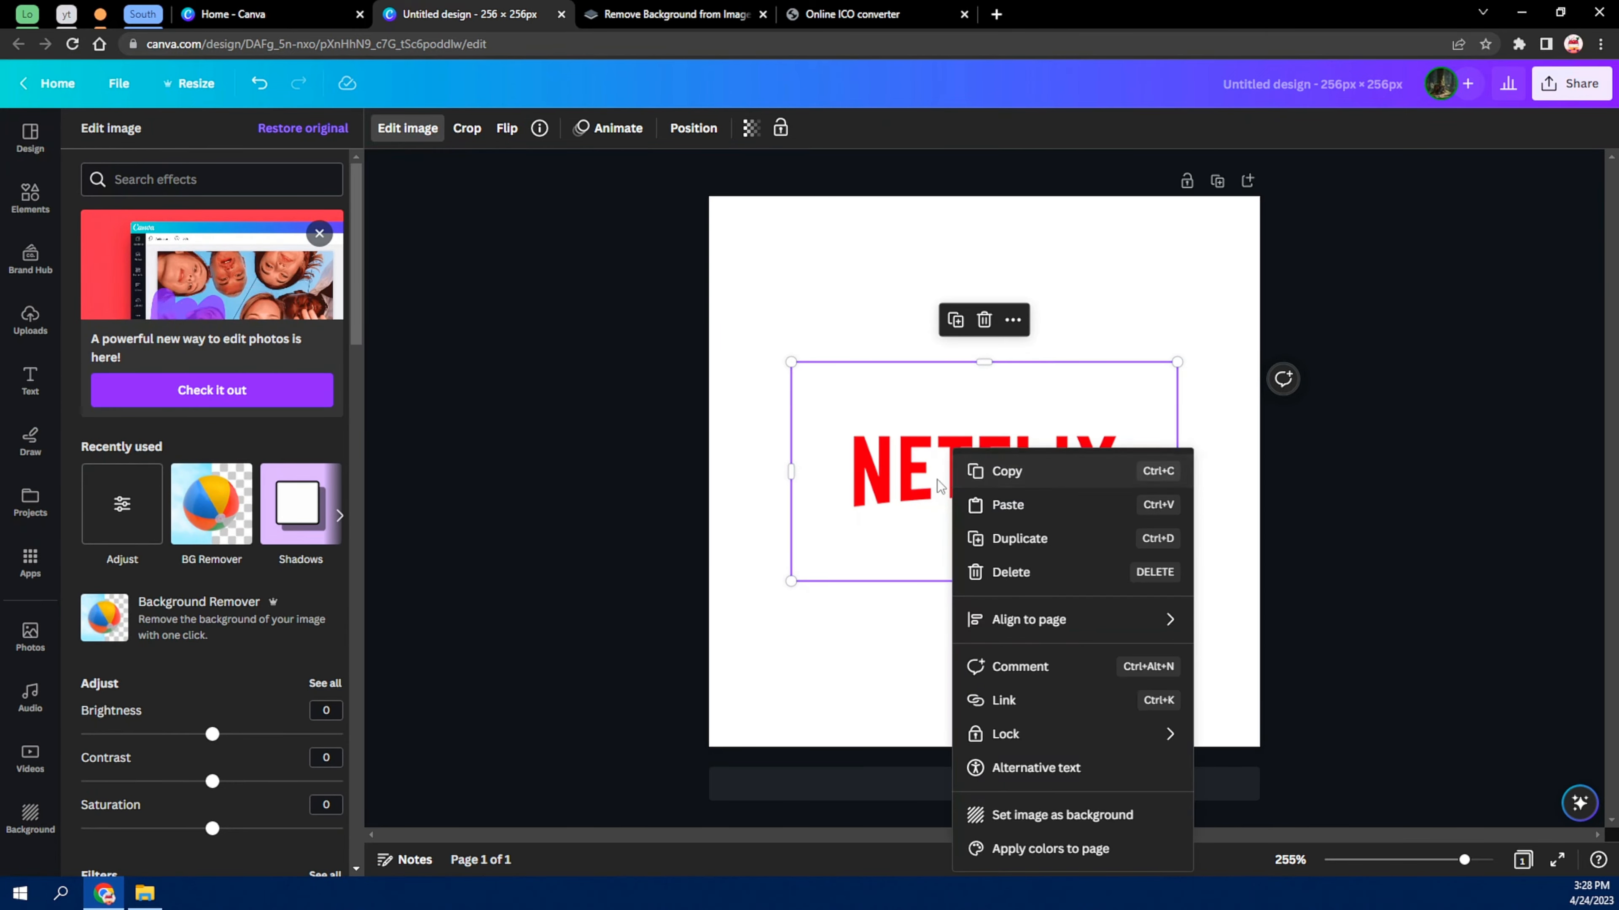
left_click(952, 435)
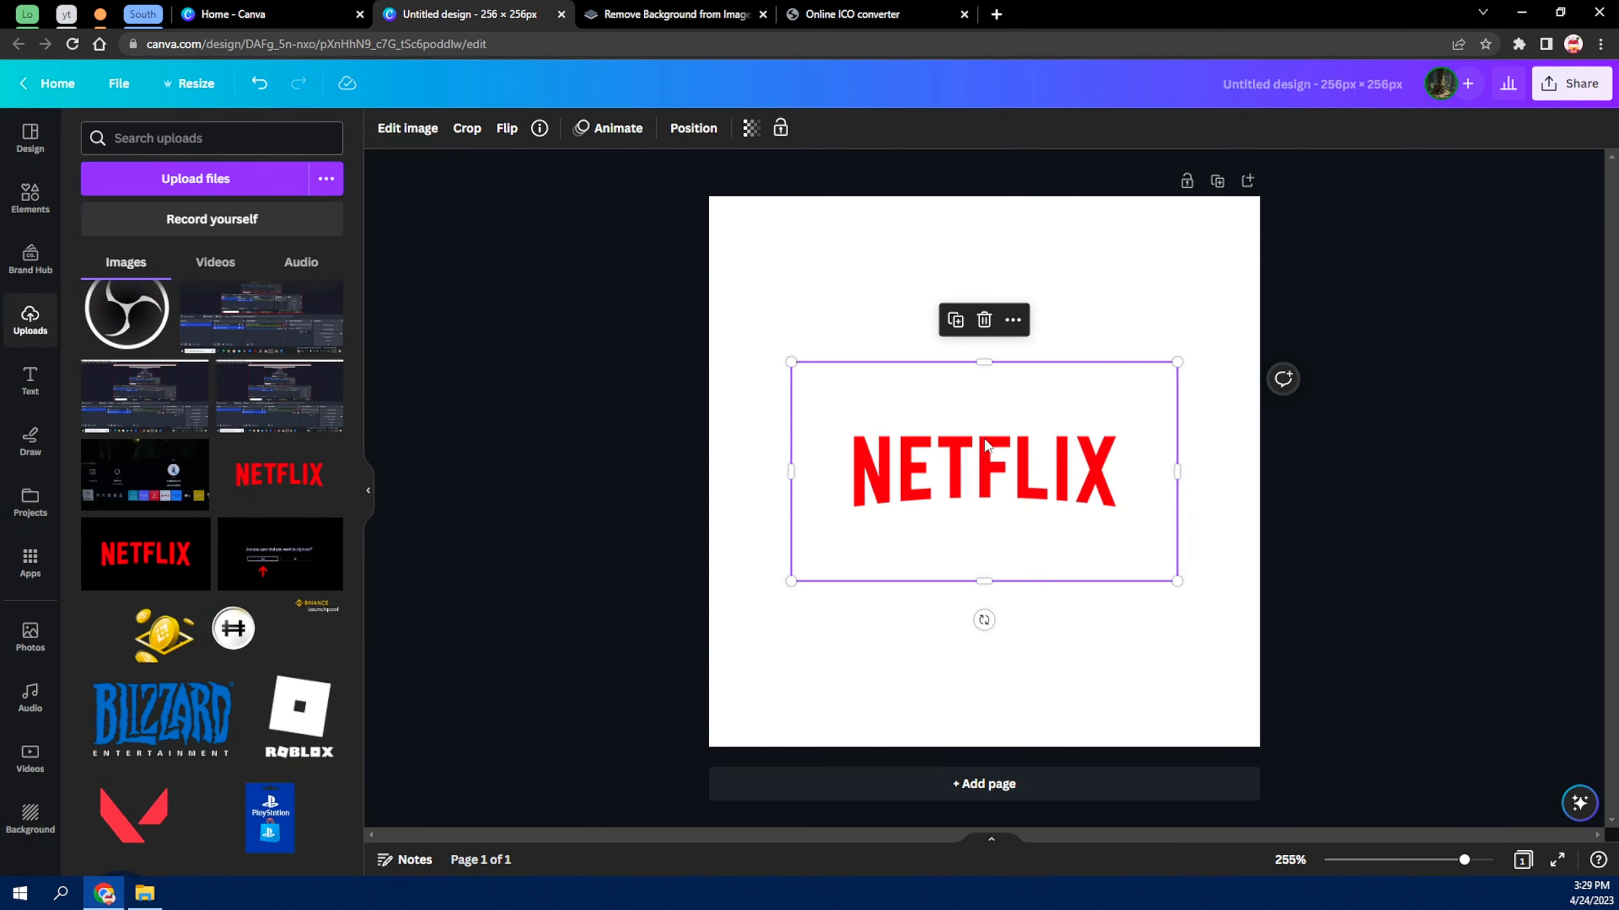
left_click(1389, 469)
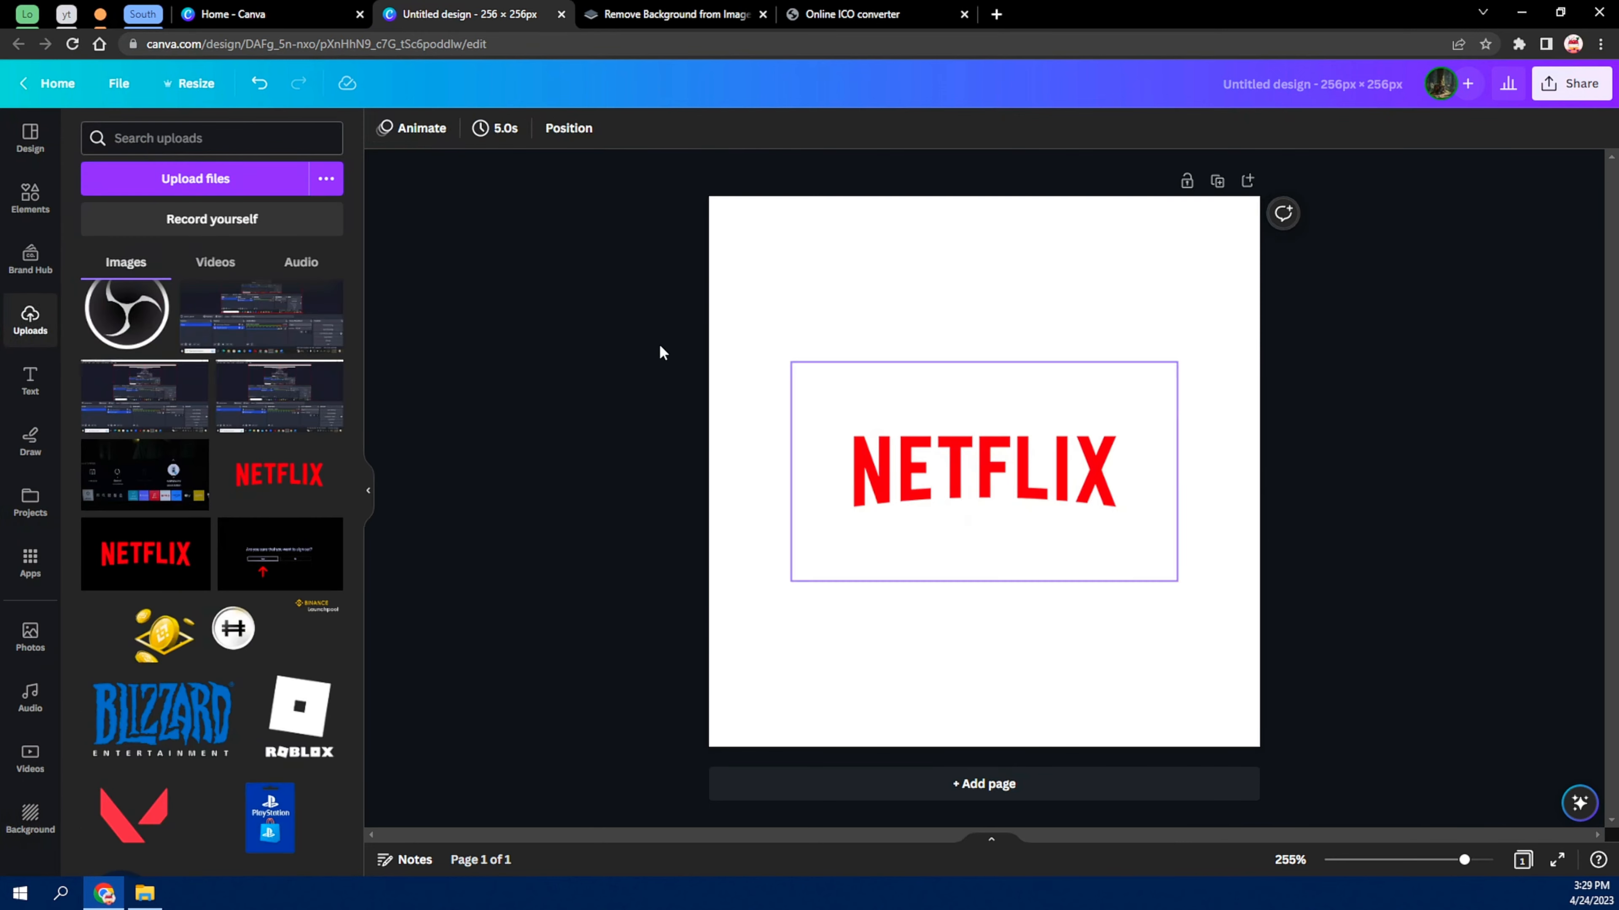
right_click(967, 475)
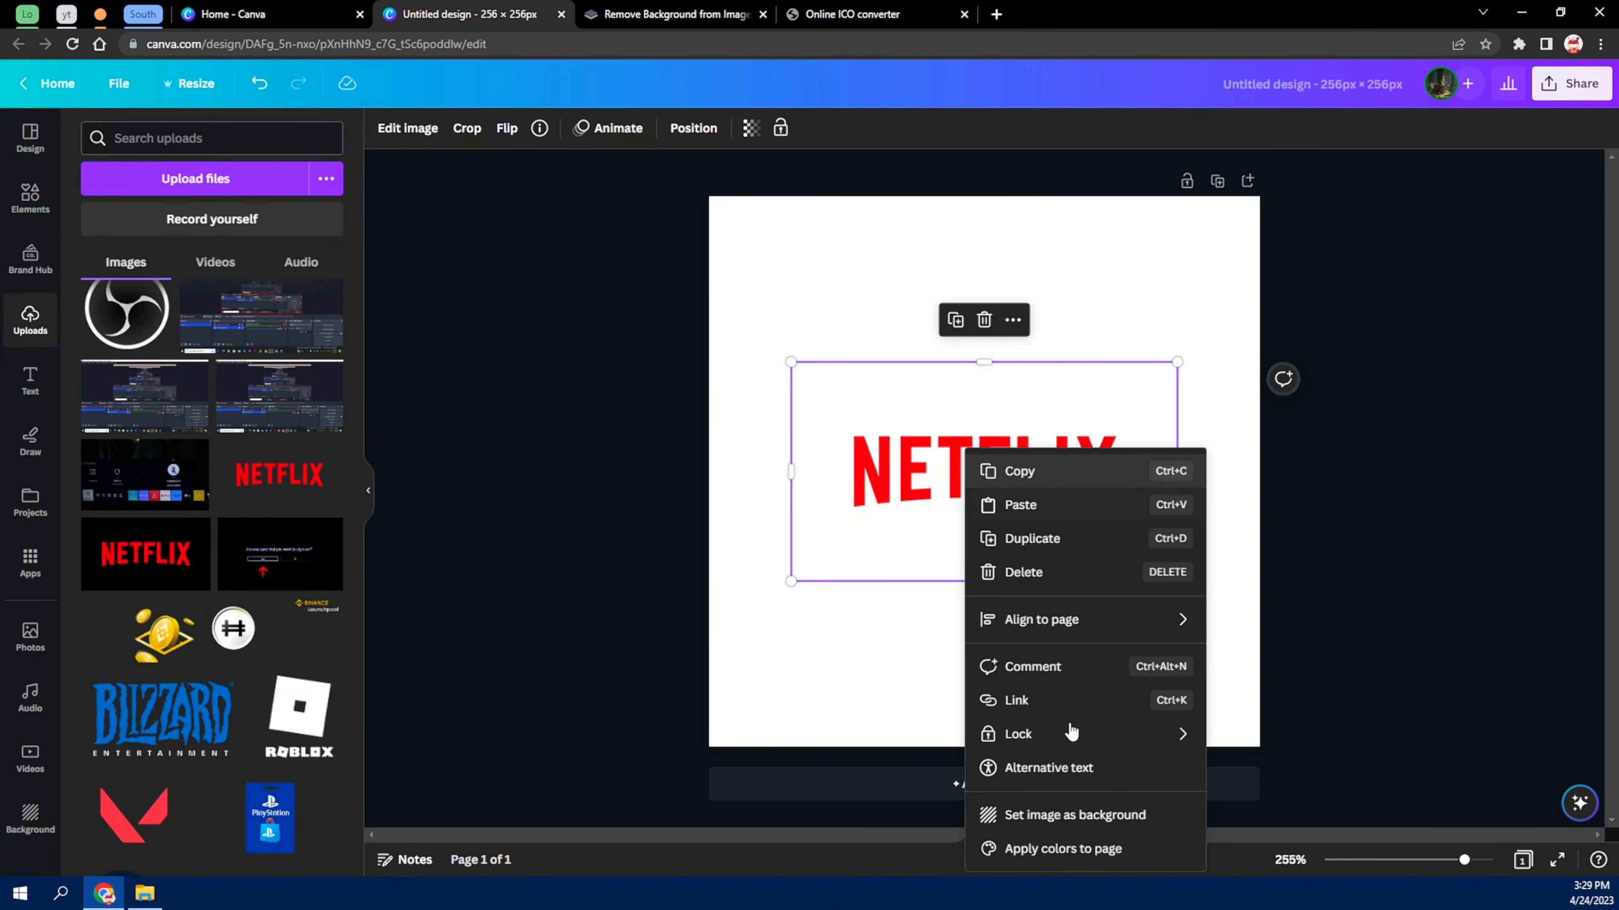
left_click(1082, 819)
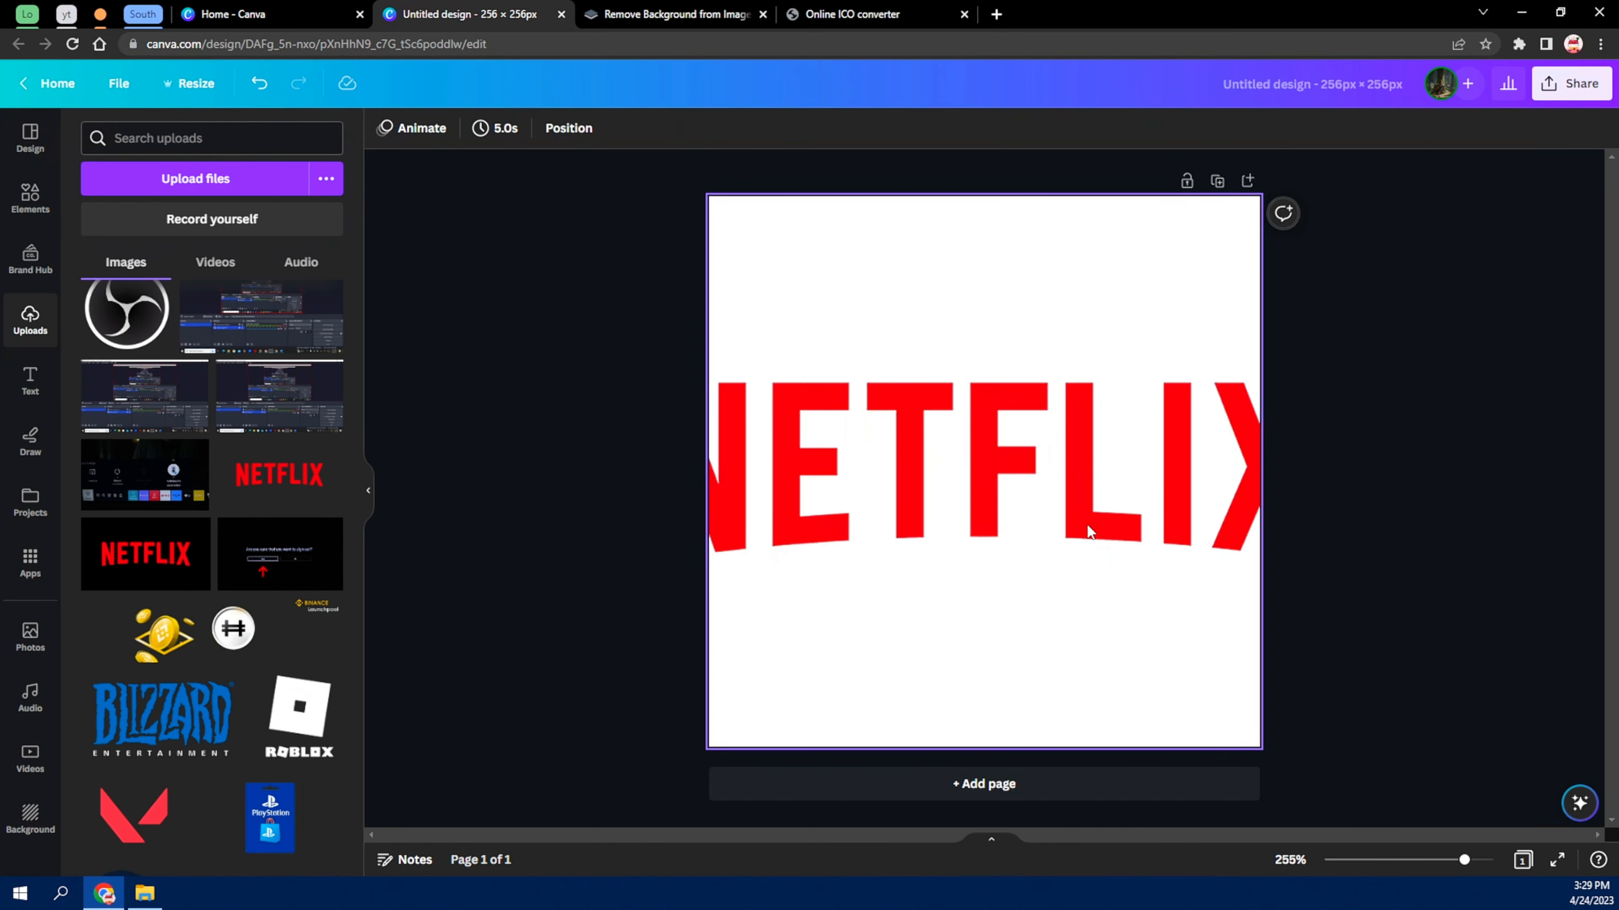
left_click(979, 470)
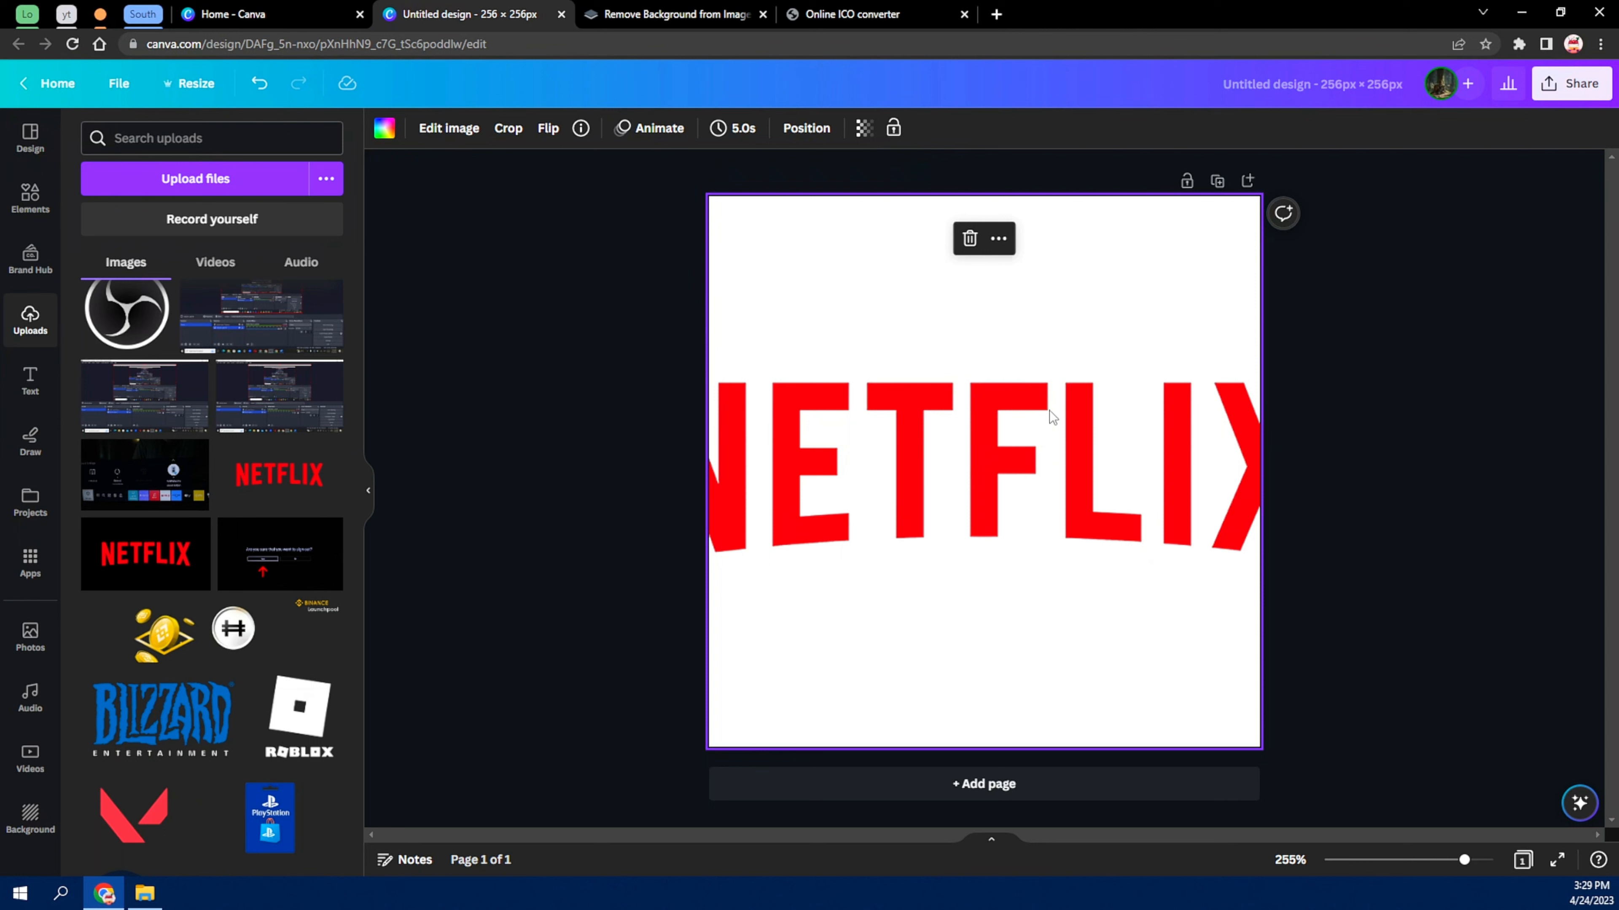
right_click(1053, 443)
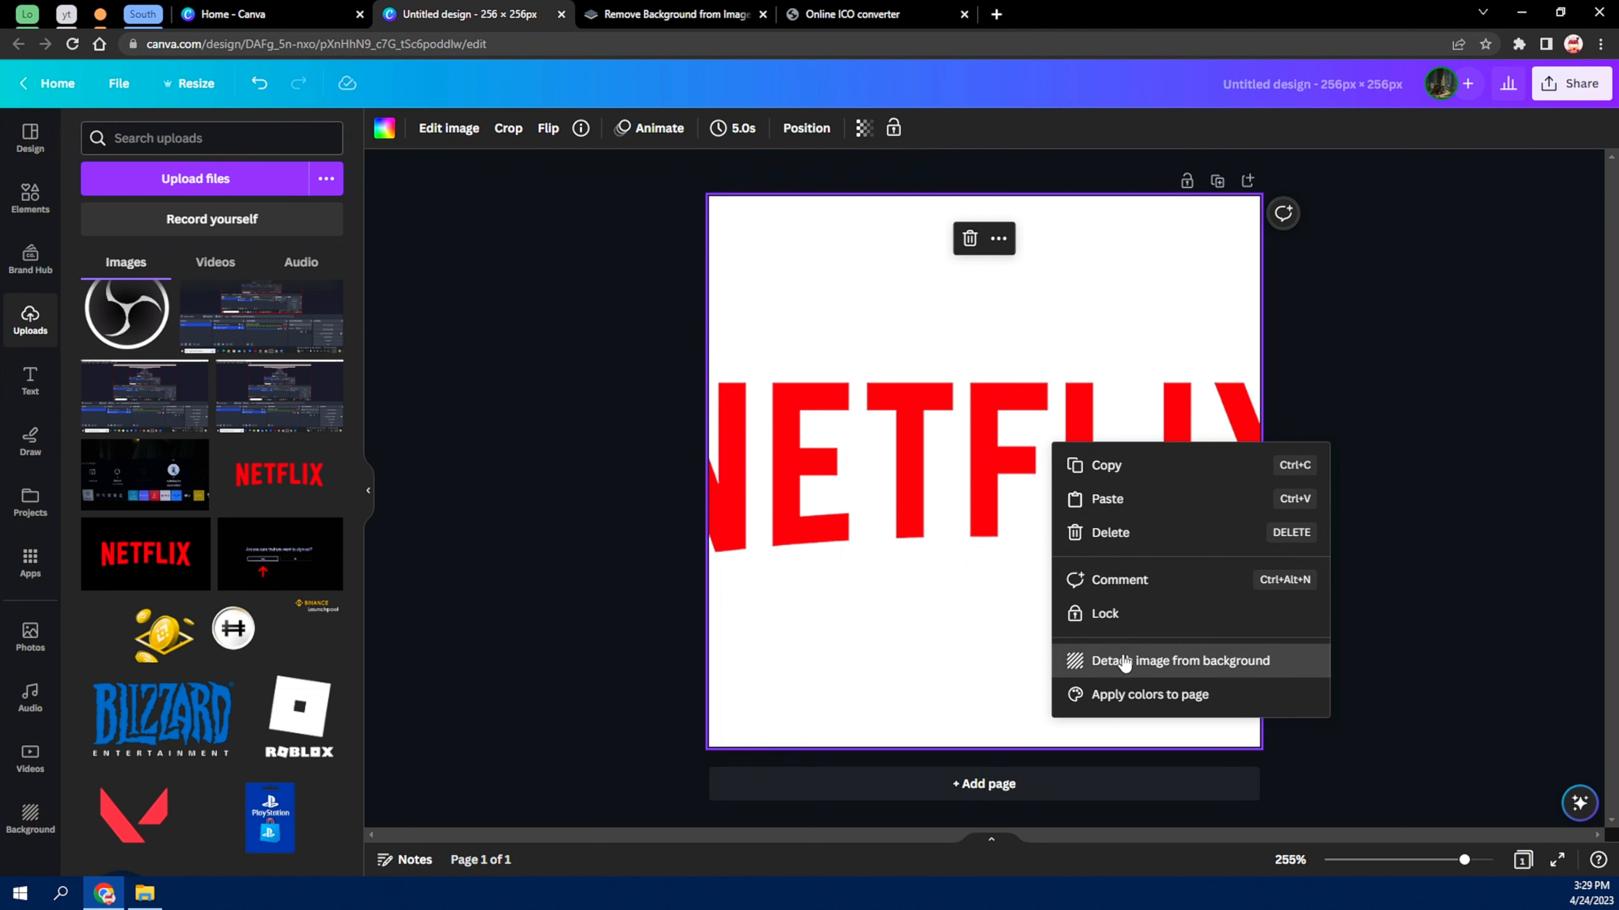
left_click(1124, 662)
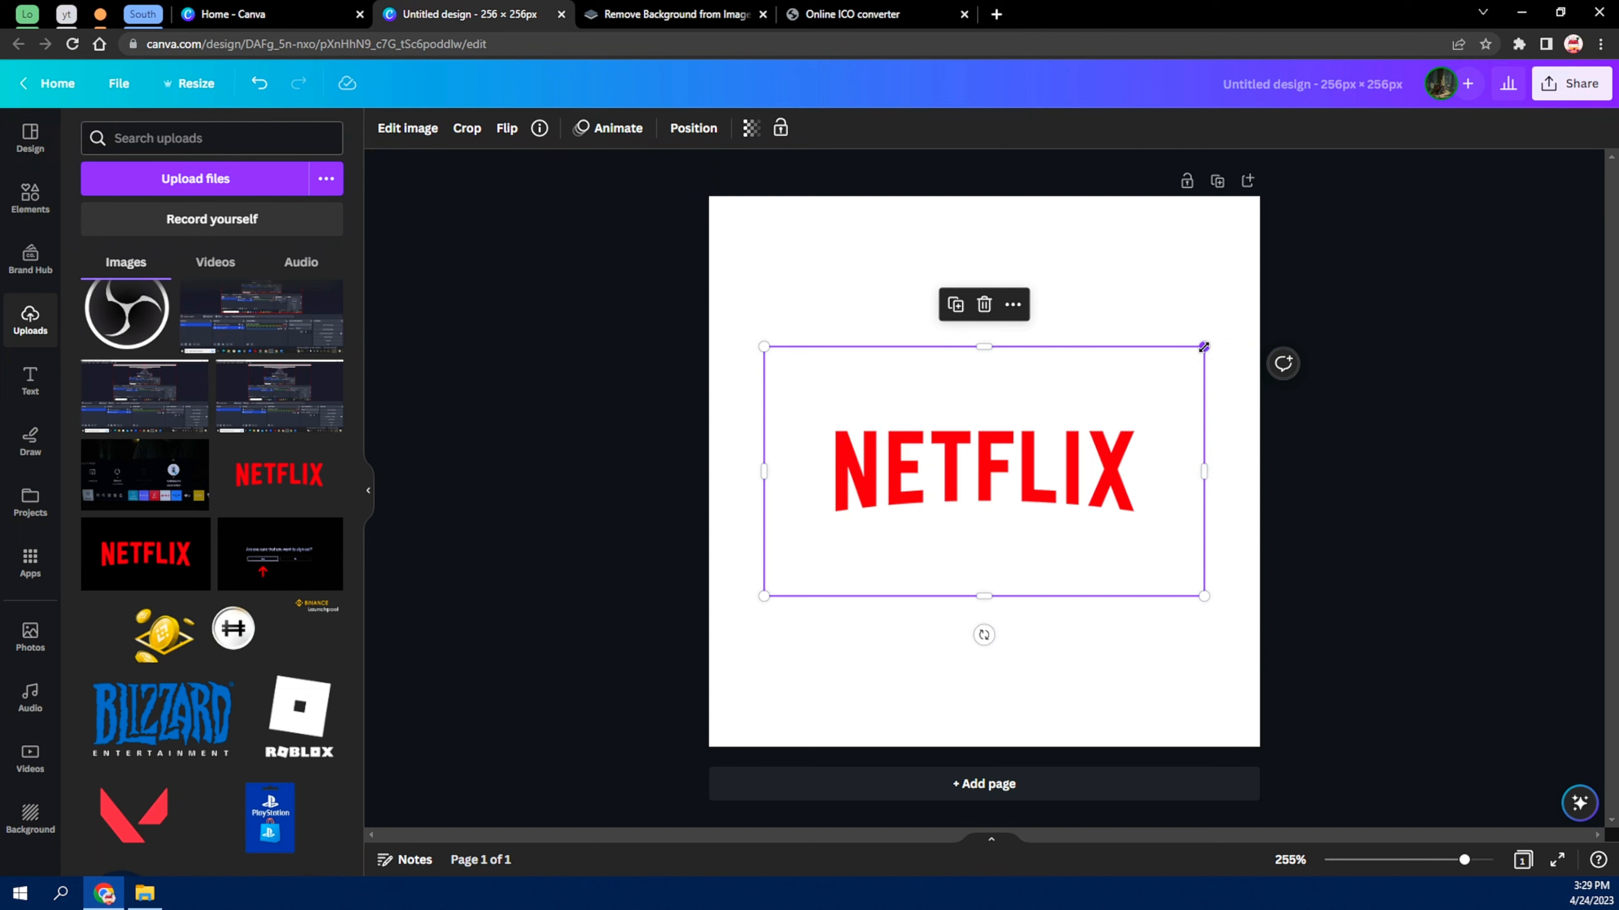
Enlarge the centred Netflix logo so its lettering spans nearly the full page width, with its frame about 23 px from the upper and lower page edges.
left_click_drag(1215, 343, 1342, 175)
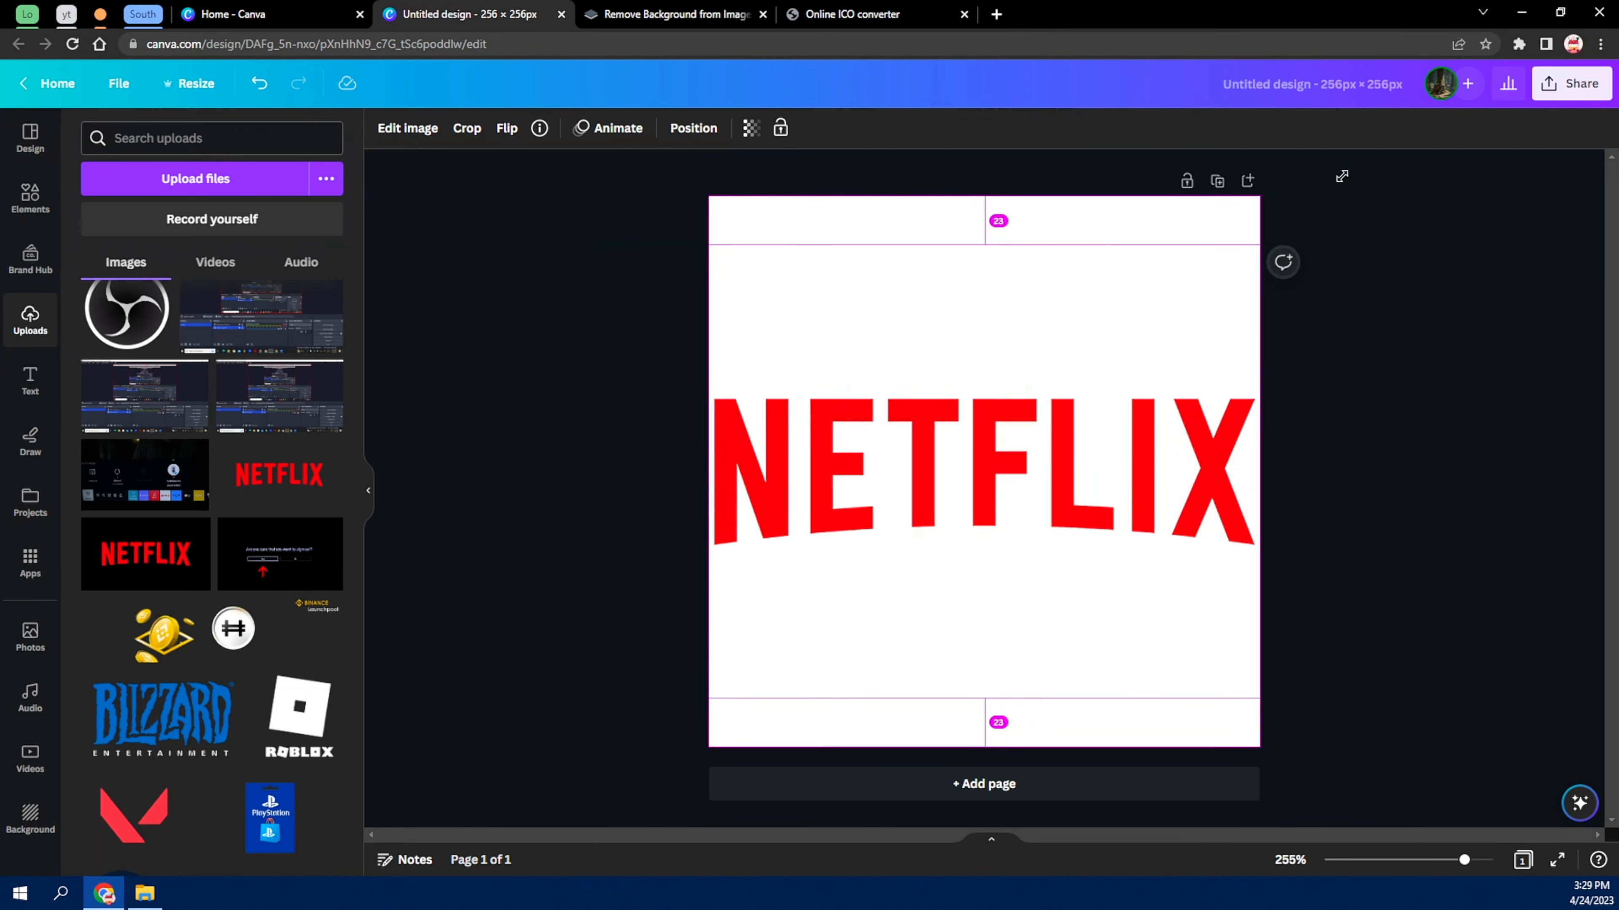
left_click(462, 418)
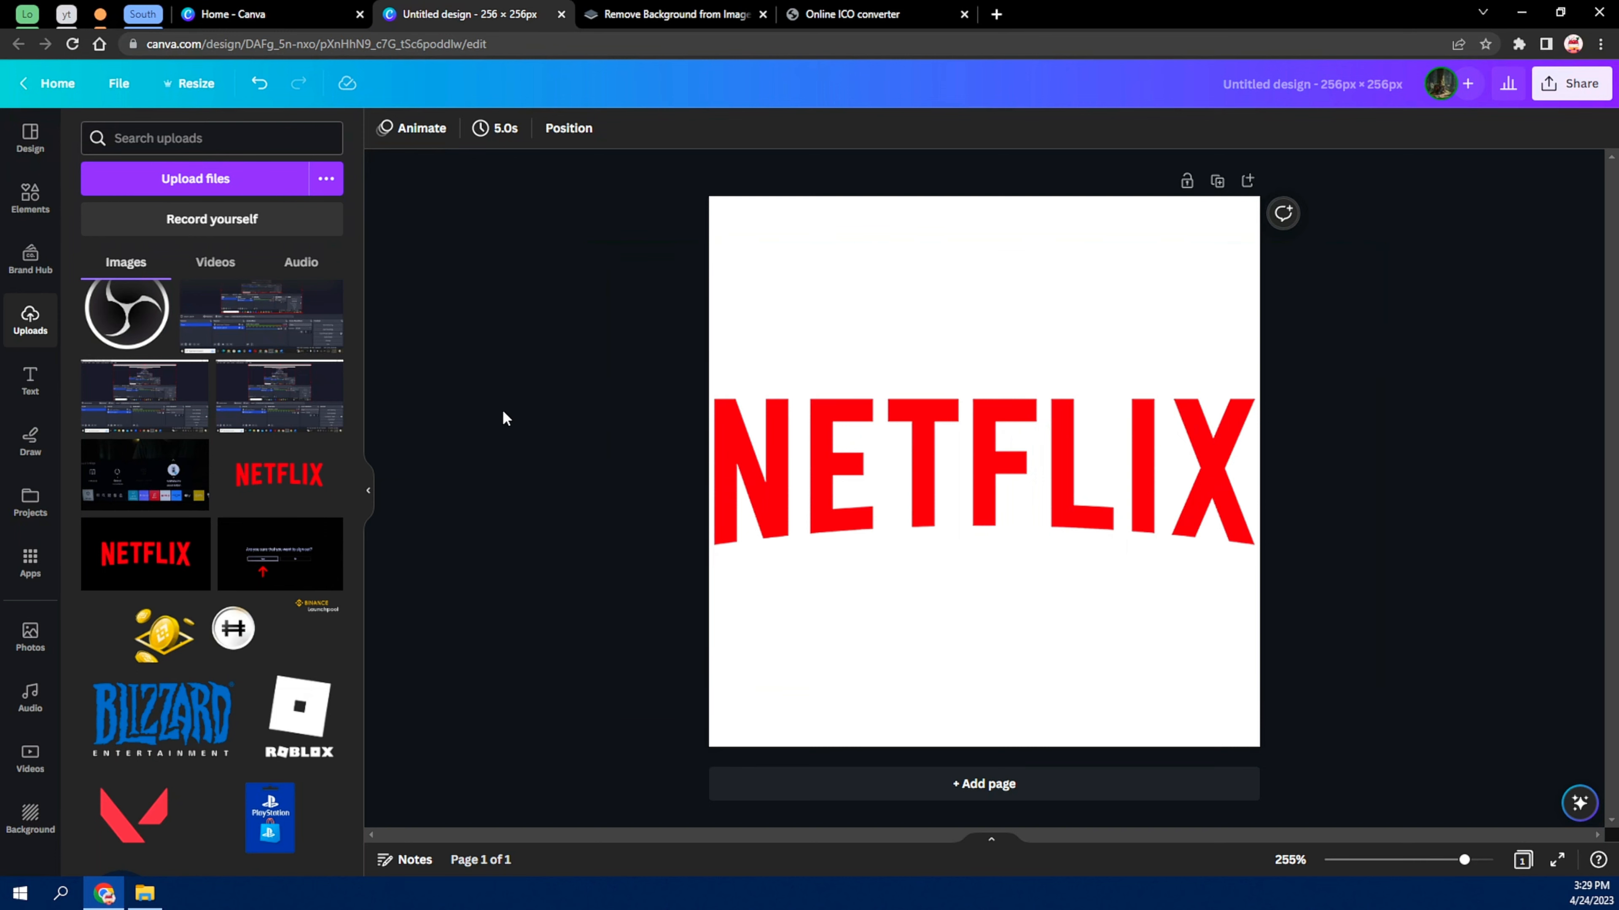
Adjust the Netflix logo image by setting Saturation, Clarity and Contrast to 100 each.
left_click(857, 458)
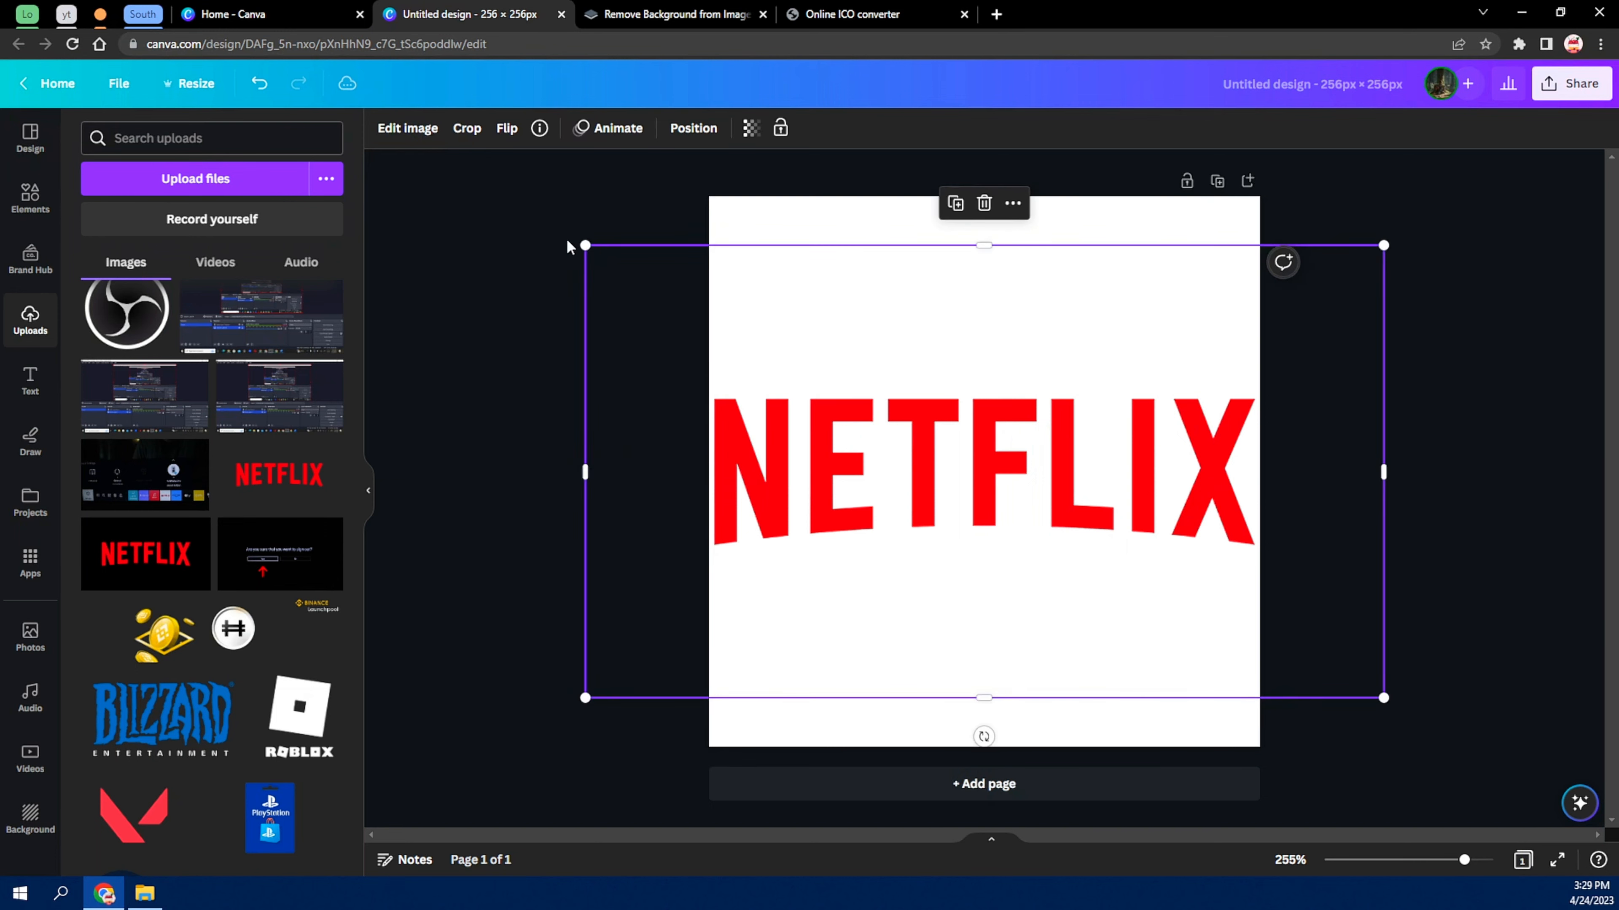
left_click(414, 130)
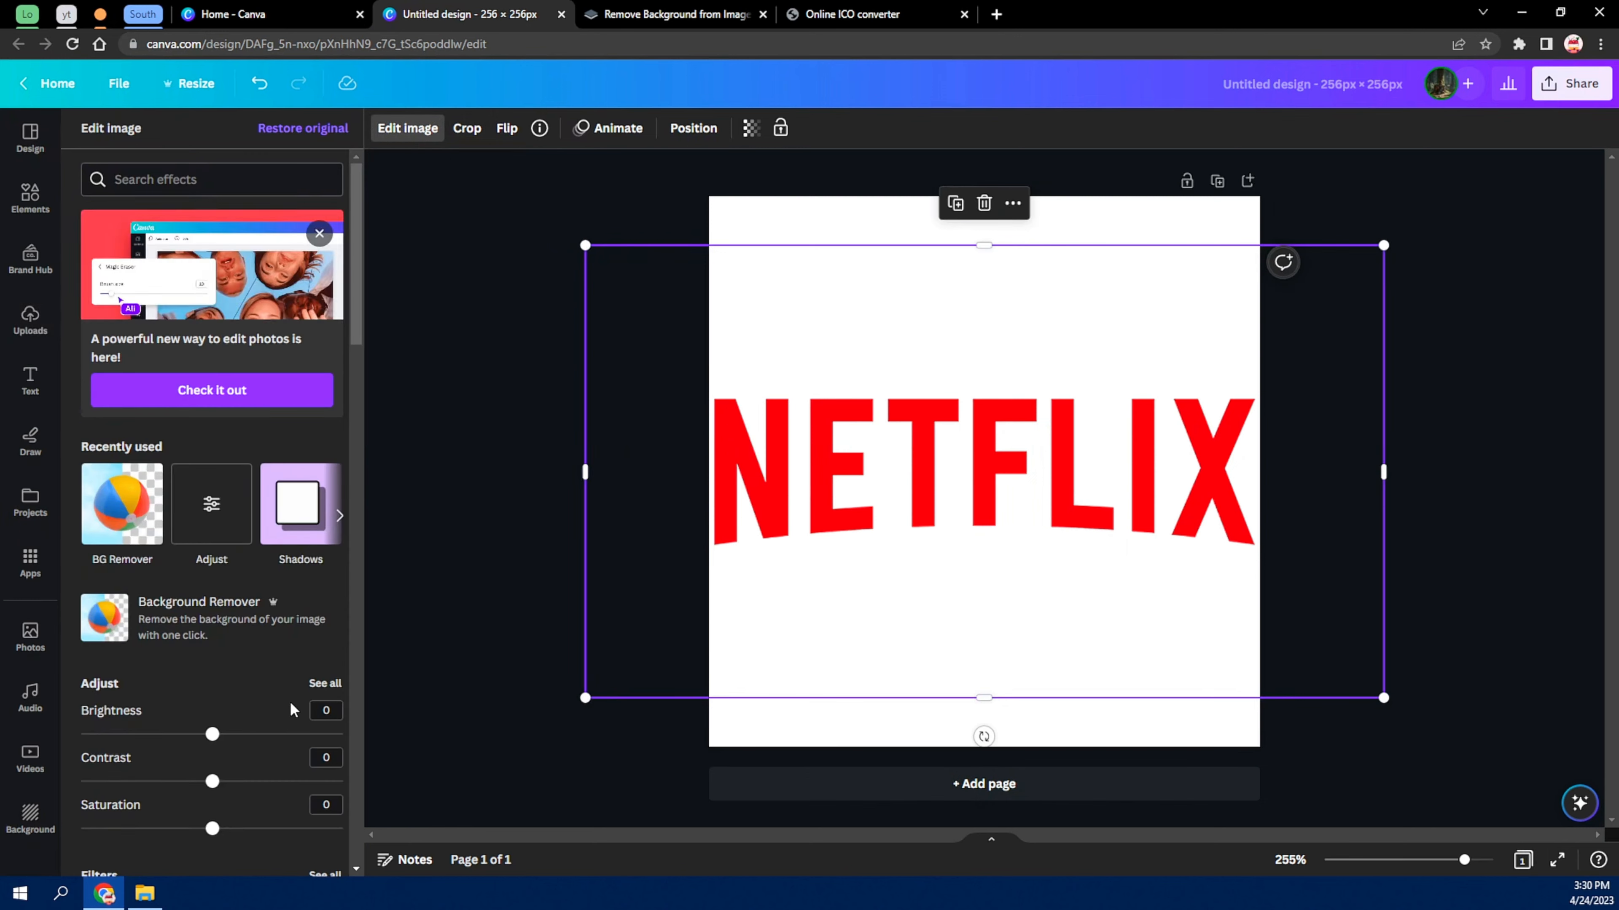
left_click(326, 684)
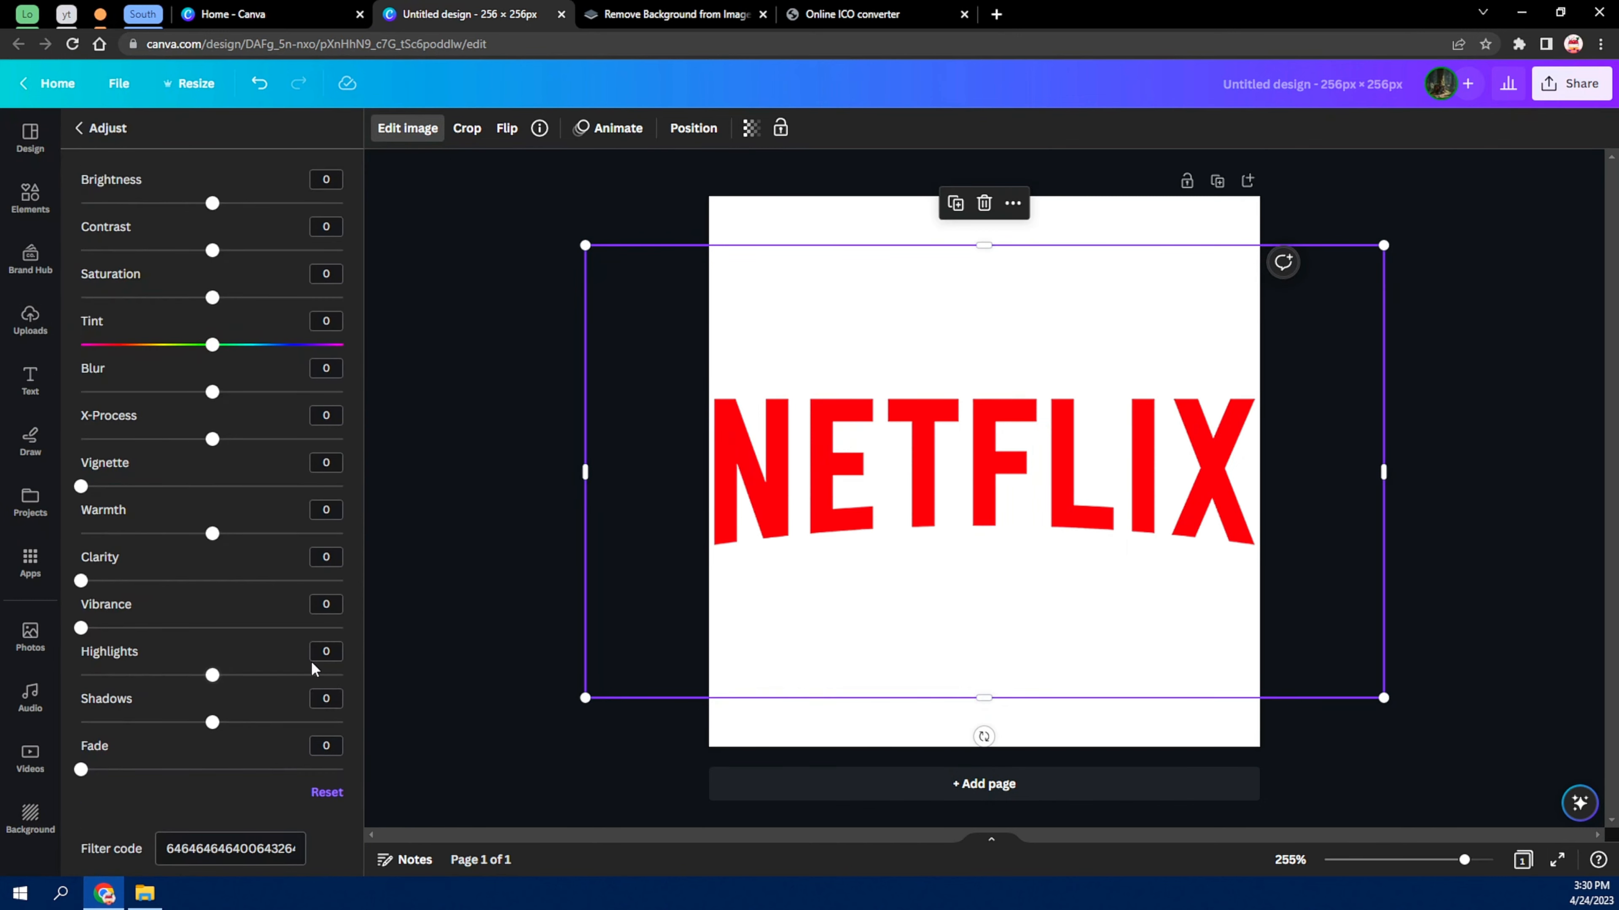
left_click_drag(212, 297, 343, 297)
left_click_drag(86, 583, 402, 579)
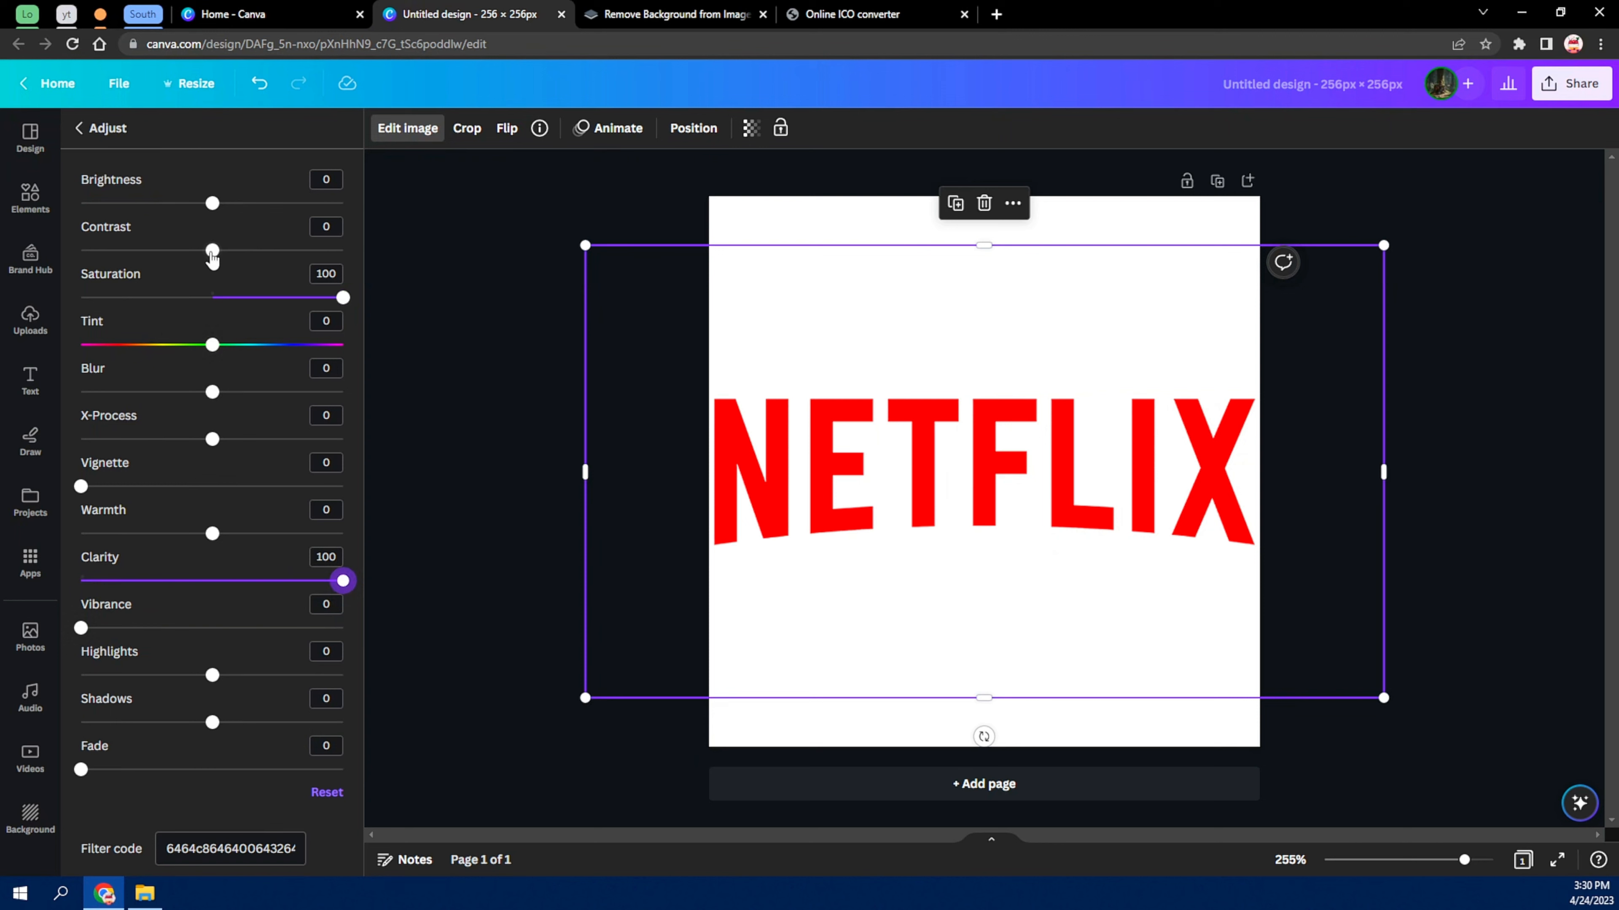
left_click_drag(212, 255, 415, 263)
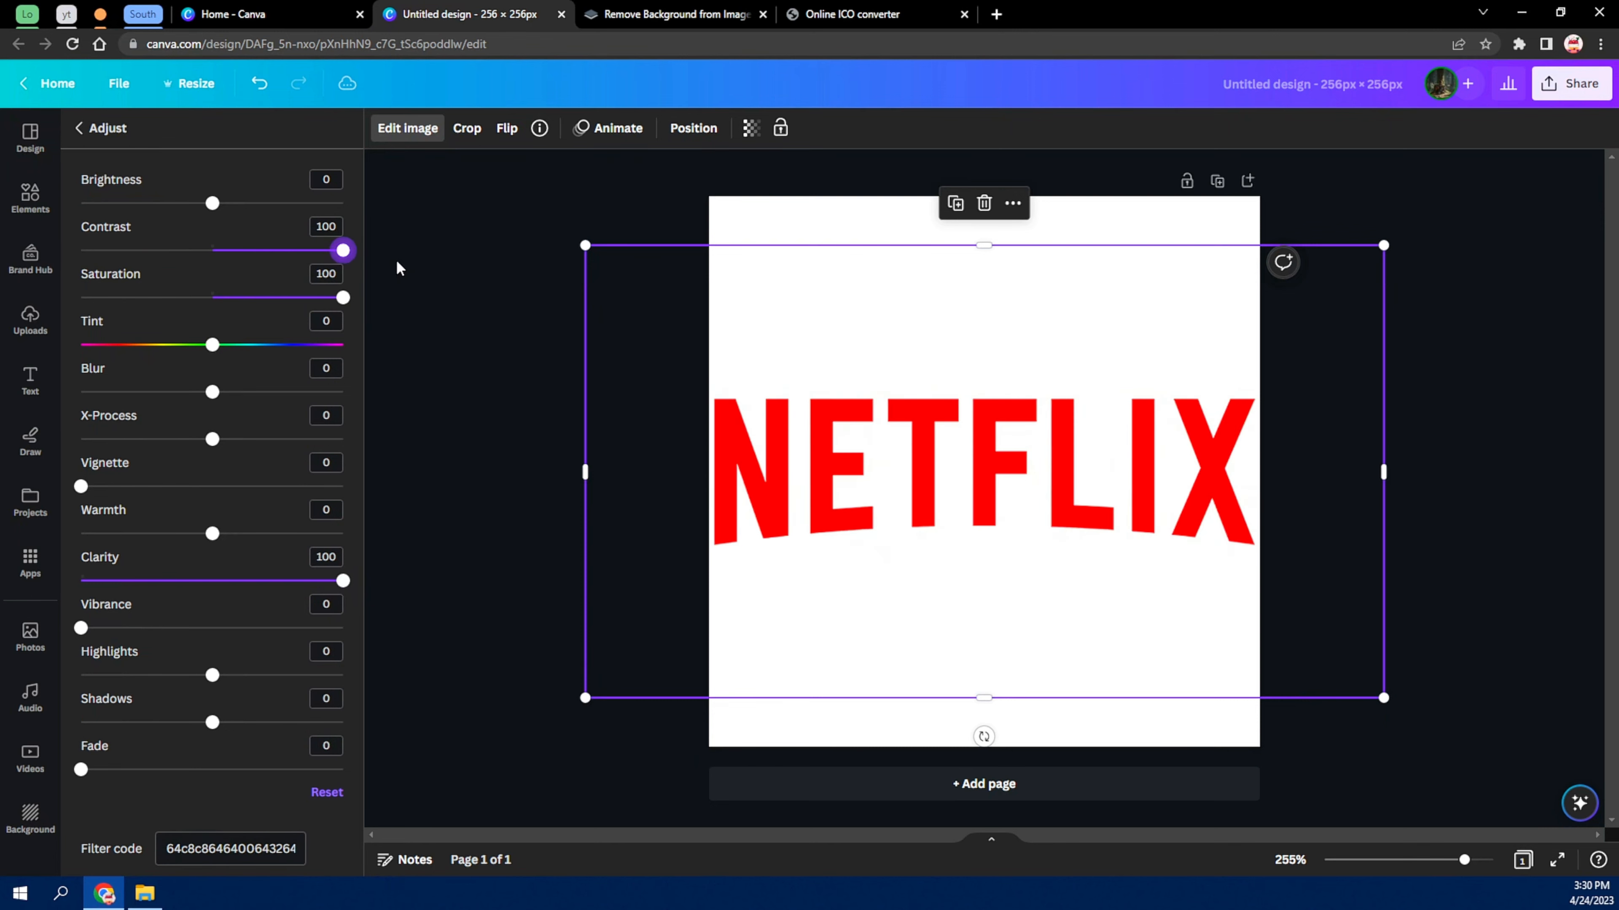
mouse_move(212, 344)
left_mouse_down()
mouse_move(7, 357)
mouse_move(497, 361)
mouse_move(39, 357)
mouse_move(213, 345)
left_mouse_up()
left_click(430, 287)
left_click(430, 287)
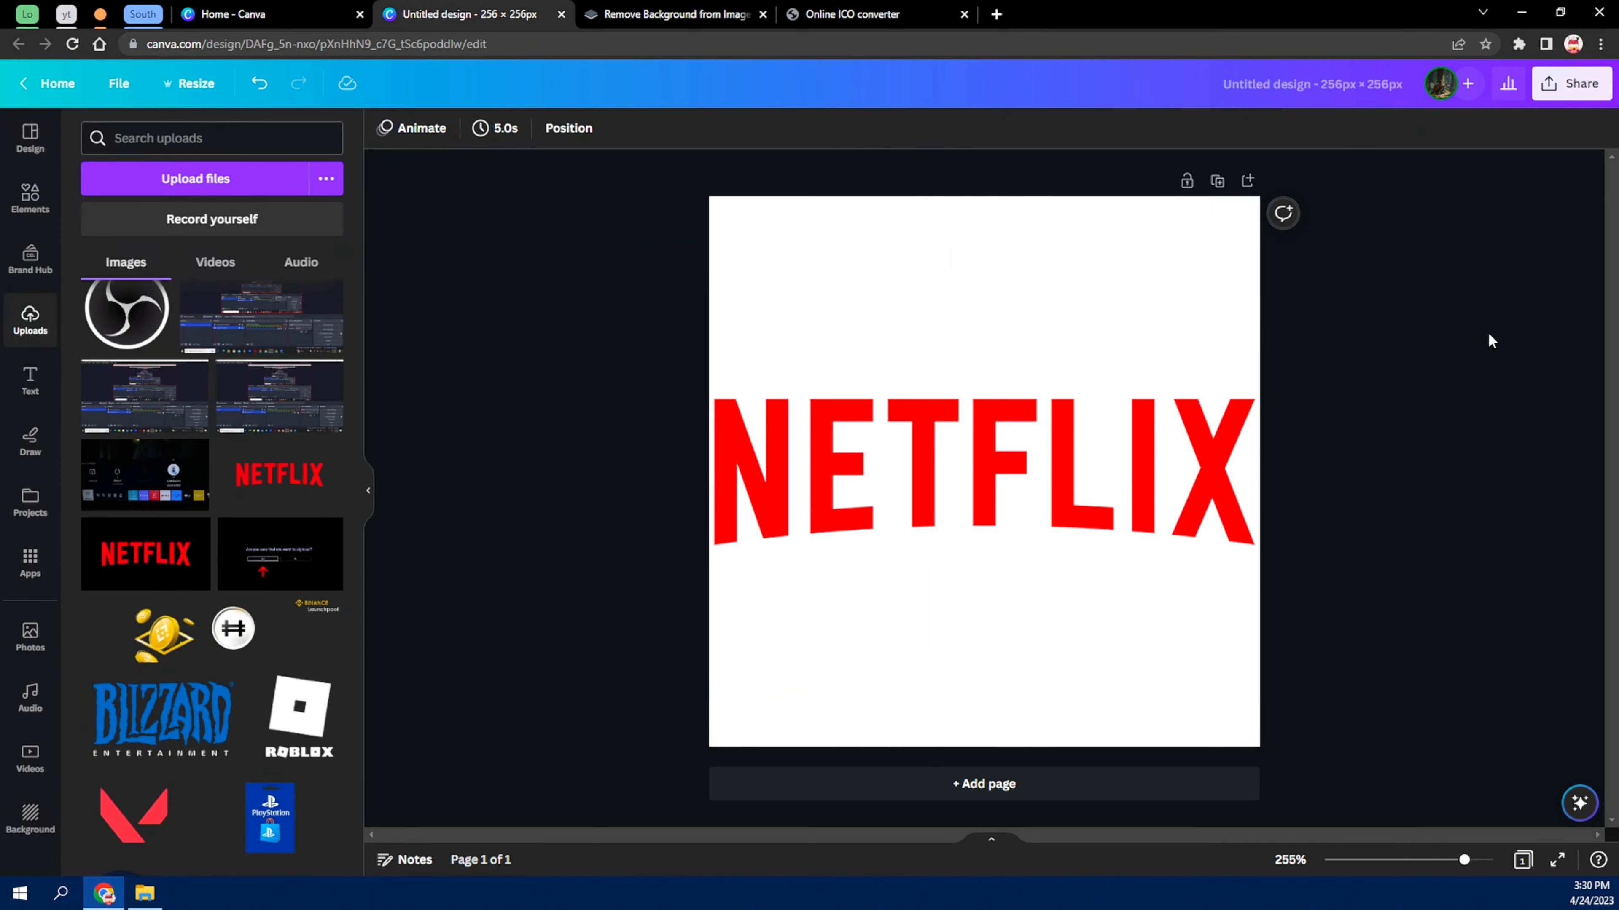
Download the design as a 256 × 256 px PNG with a transparent background, saved as Untitled design (7).png in Downloads.
left_click(1560, 86)
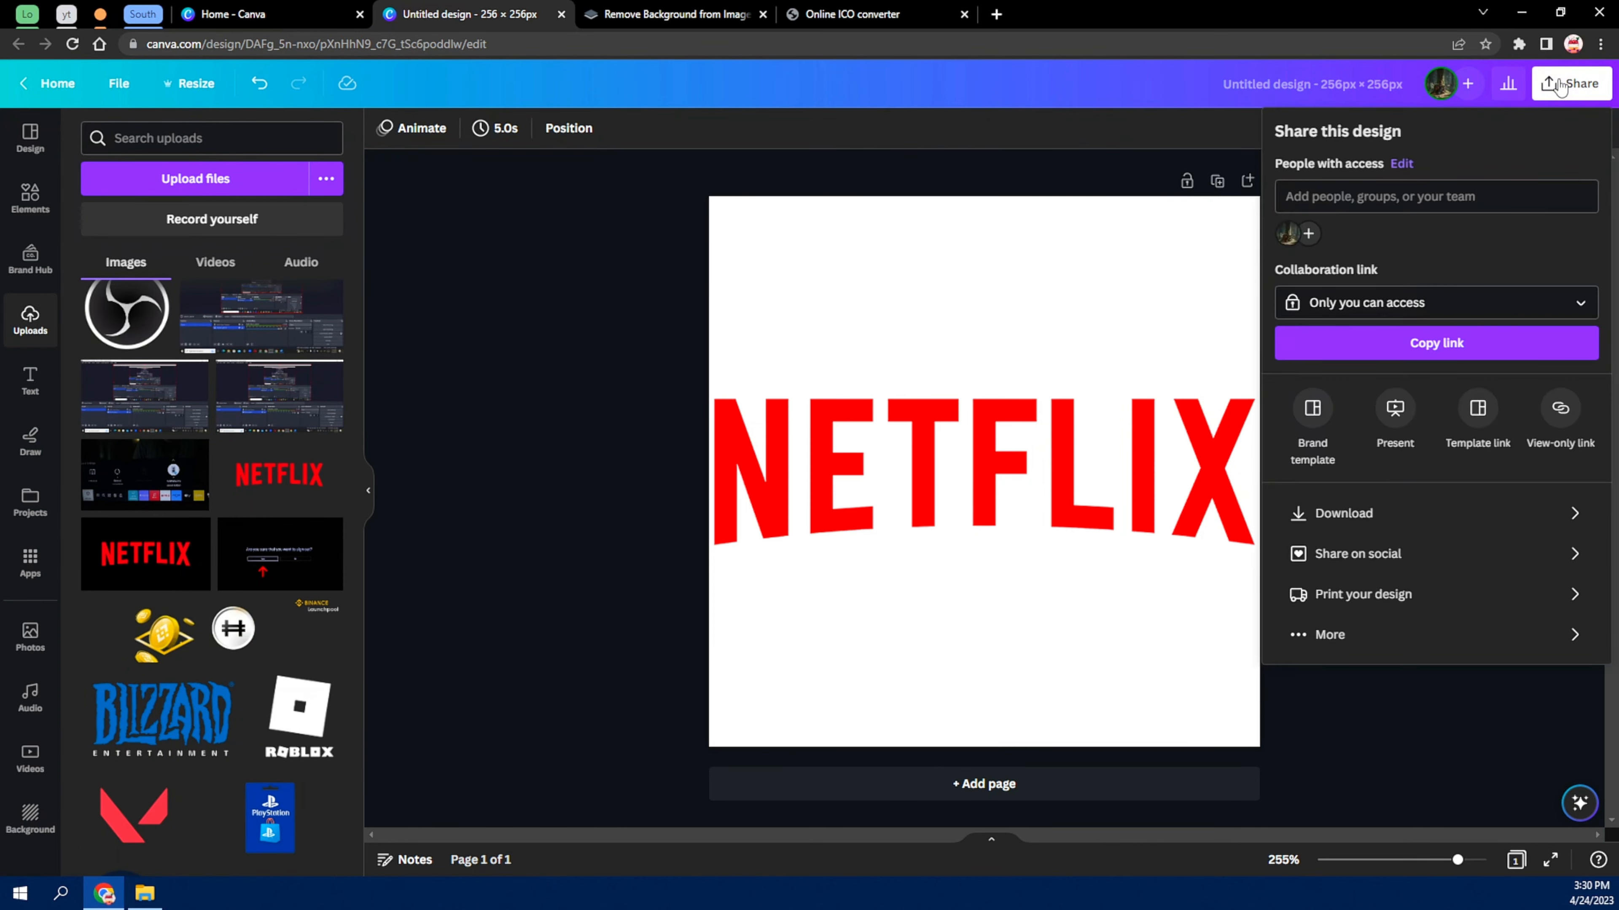
left_click(1373, 520)
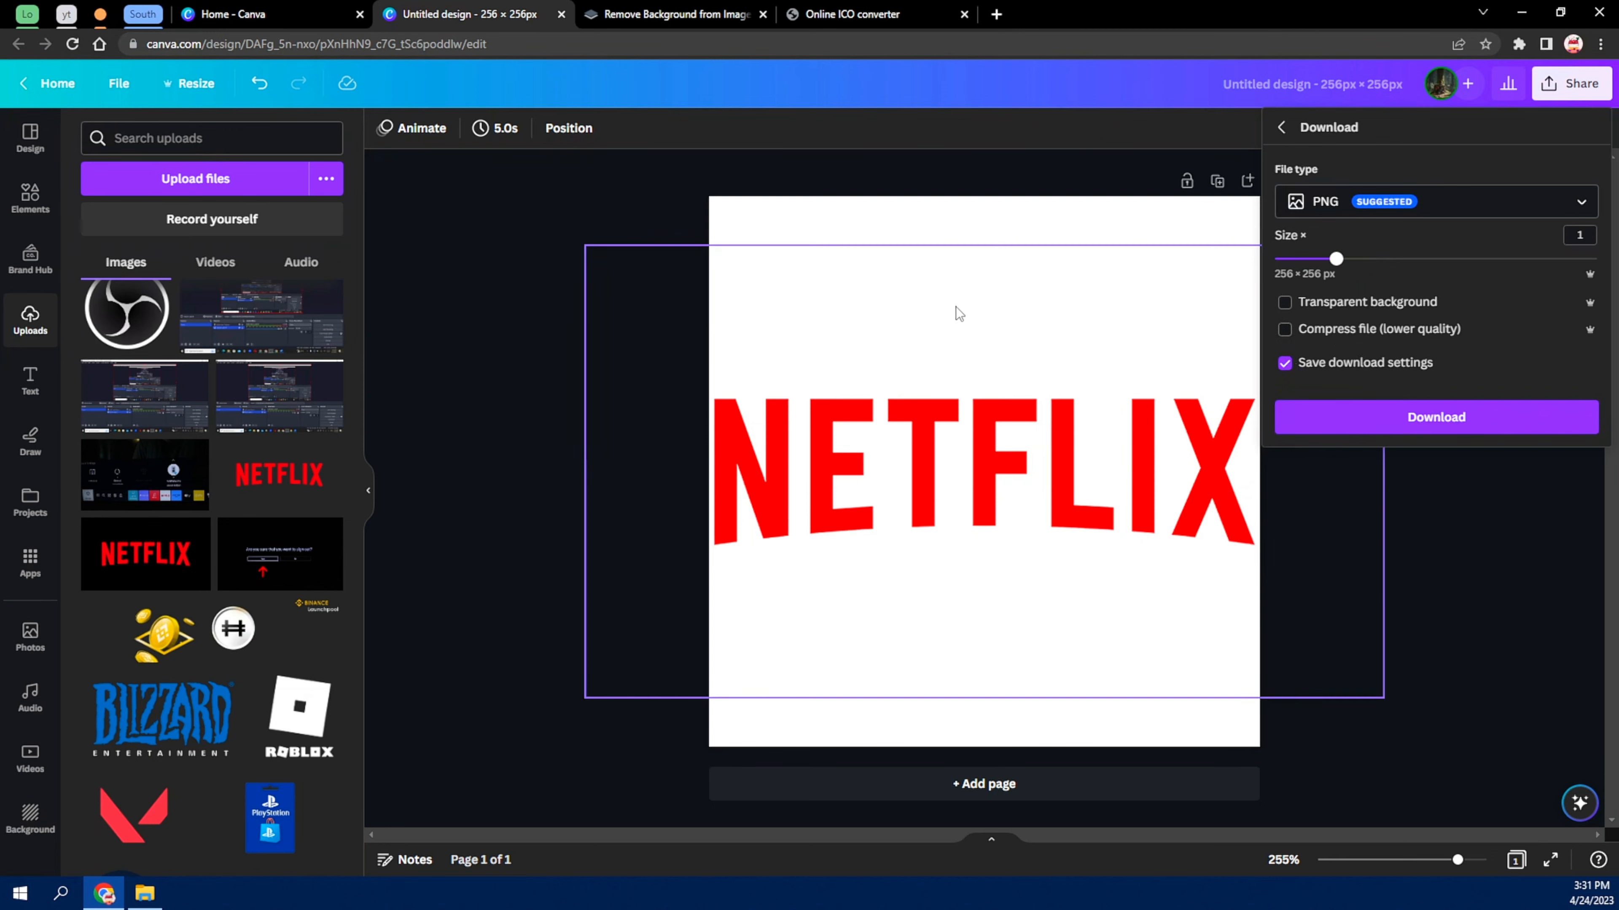
left_click(663, 15)
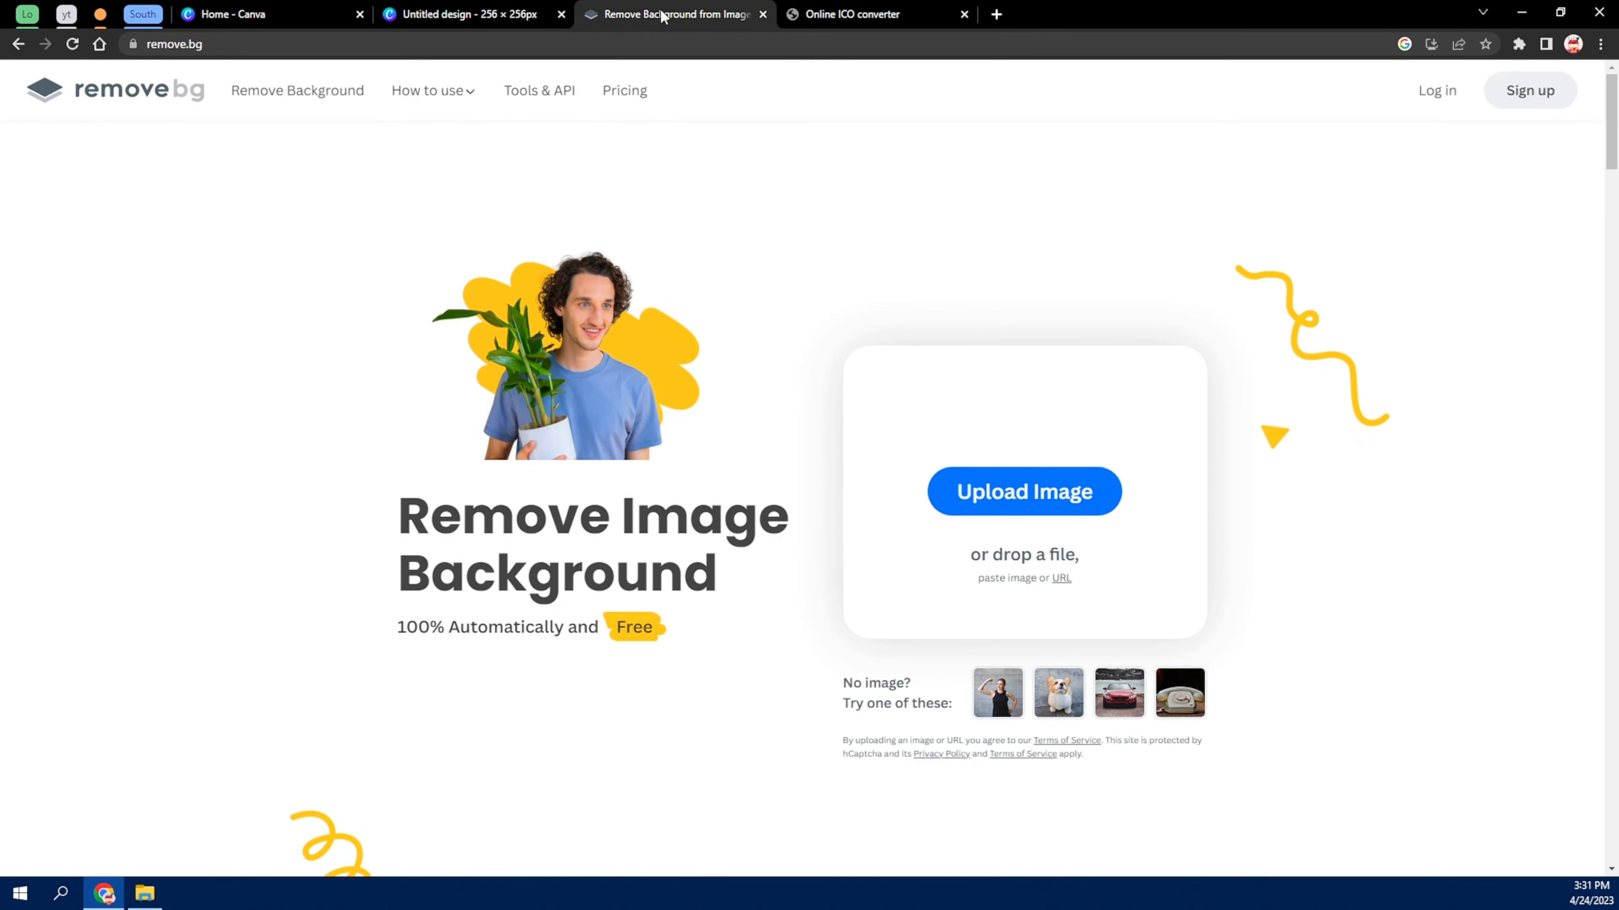
left_click(470, 14)
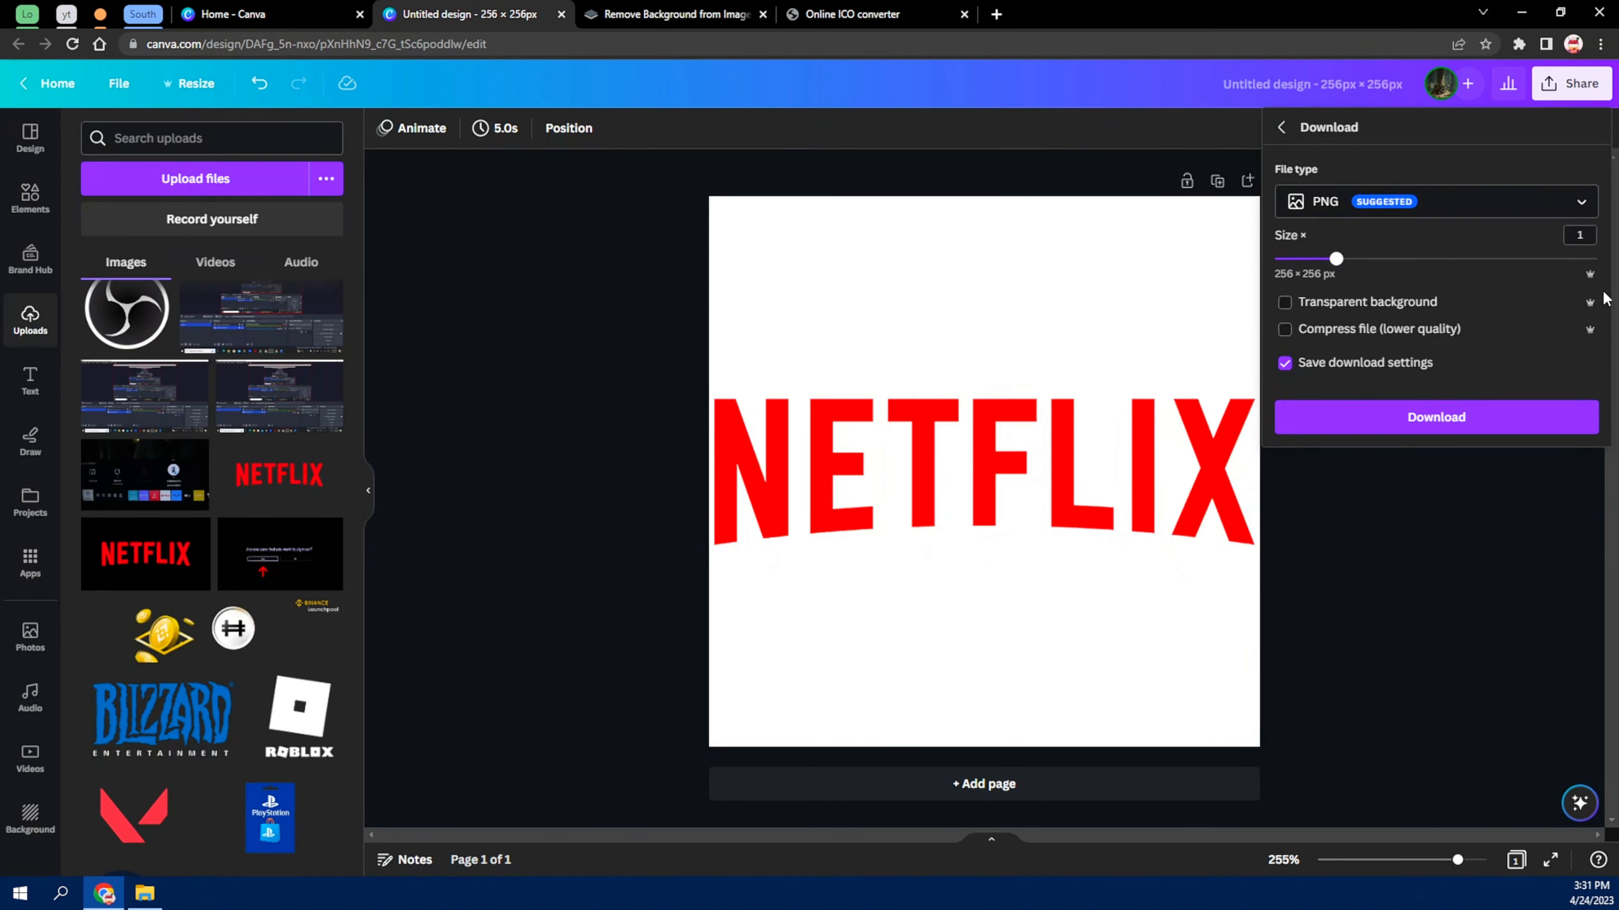
left_click(1285, 302)
left_click(1408, 418)
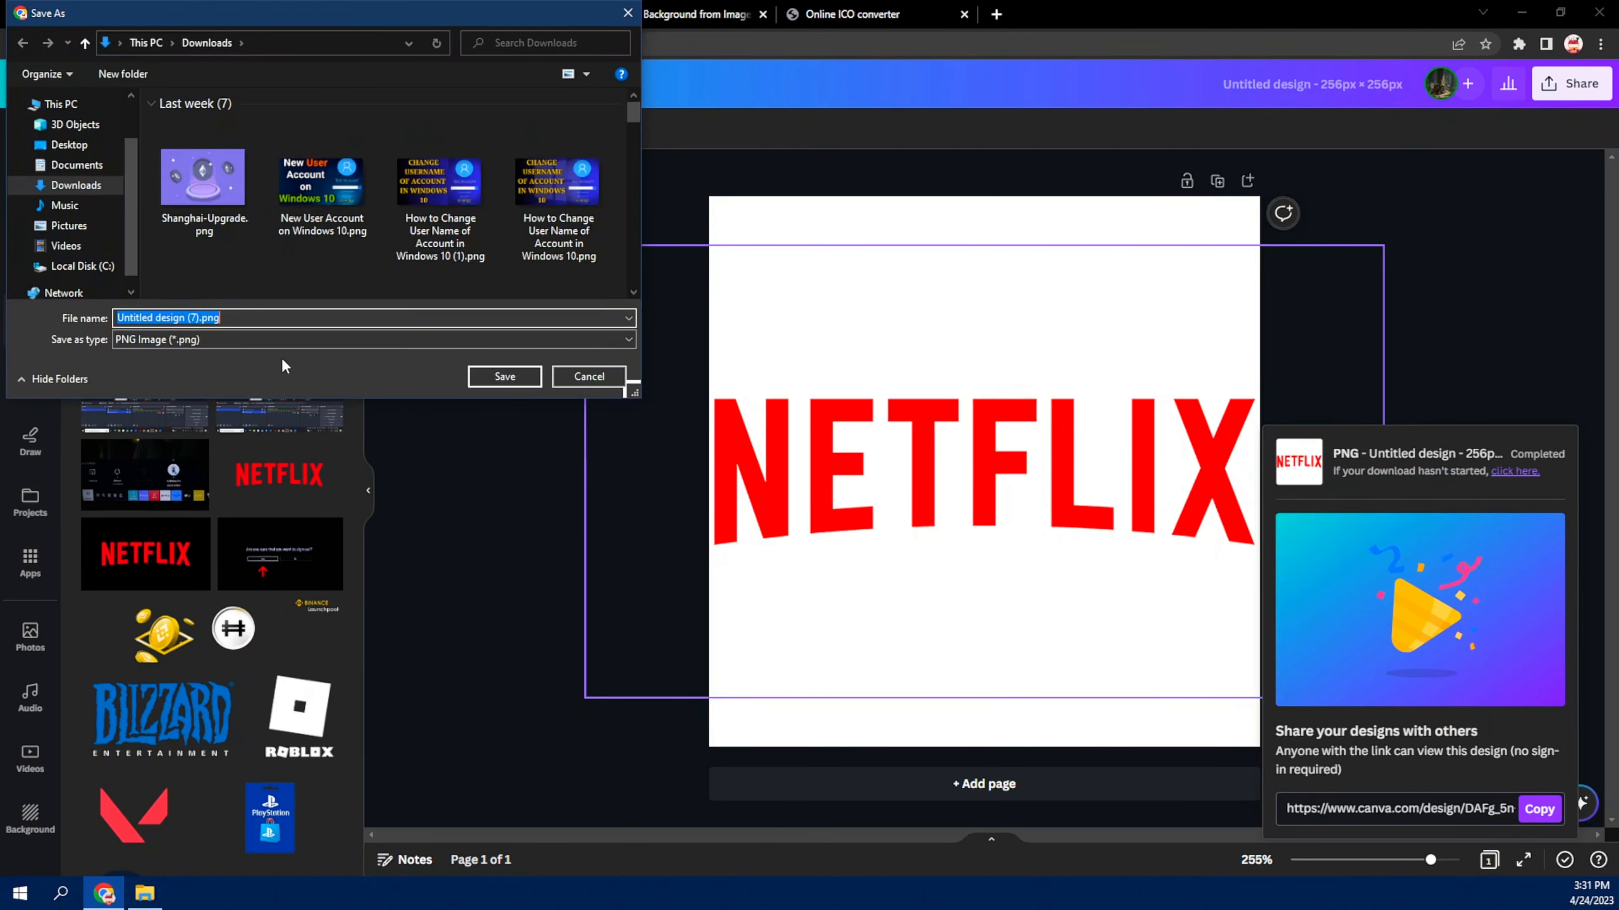
left_click(504, 375)
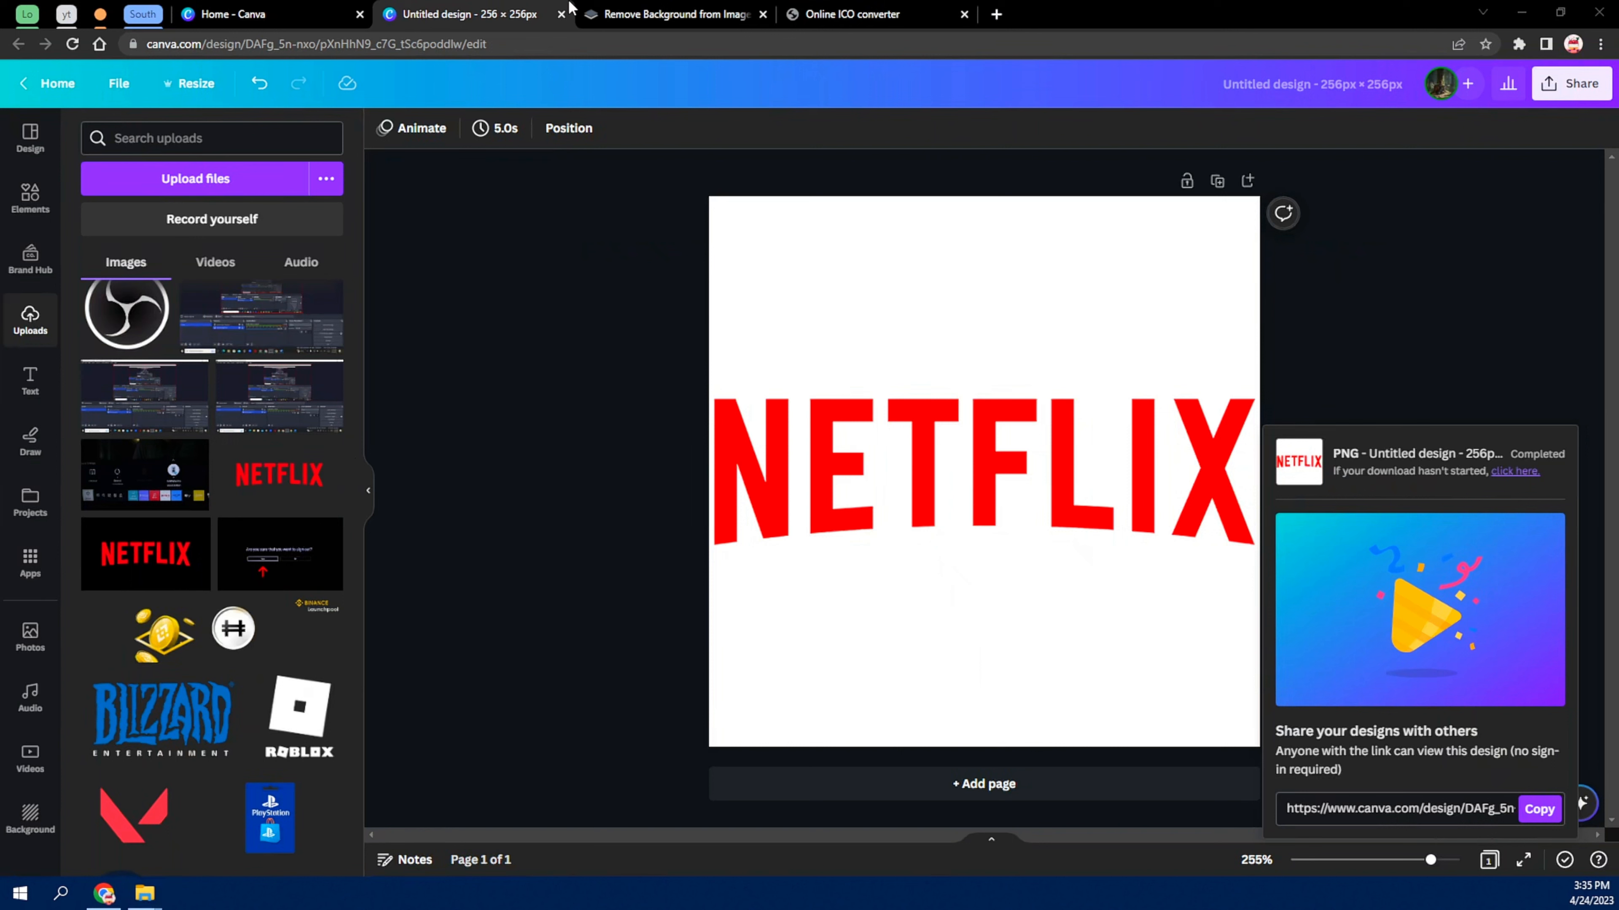
left_click(655, 12)
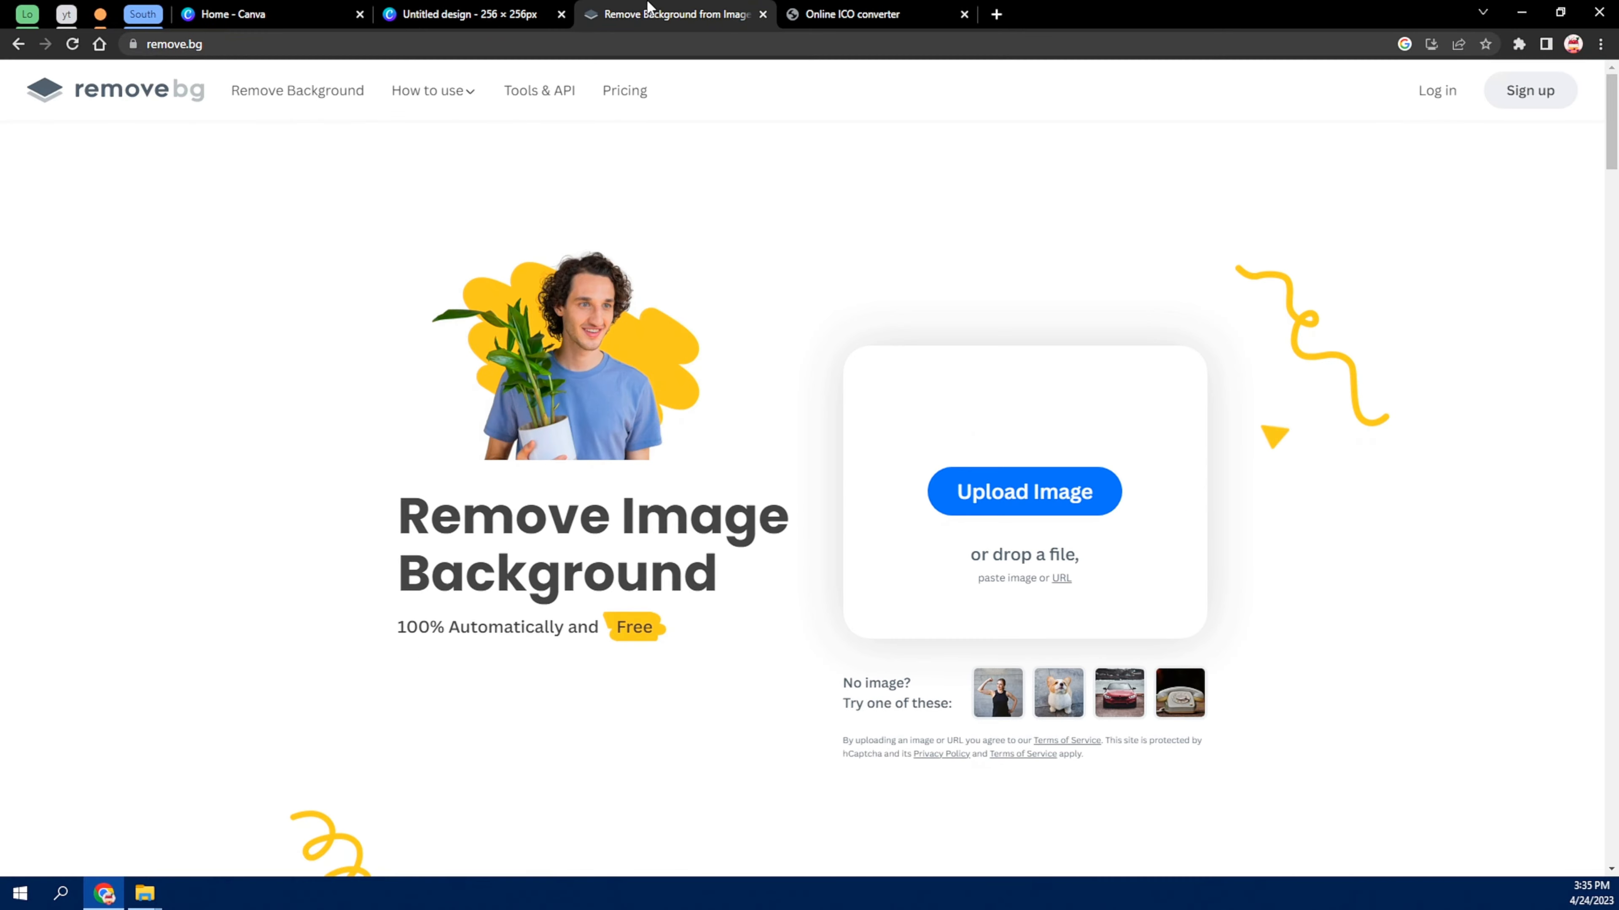
left_click(463, 9)
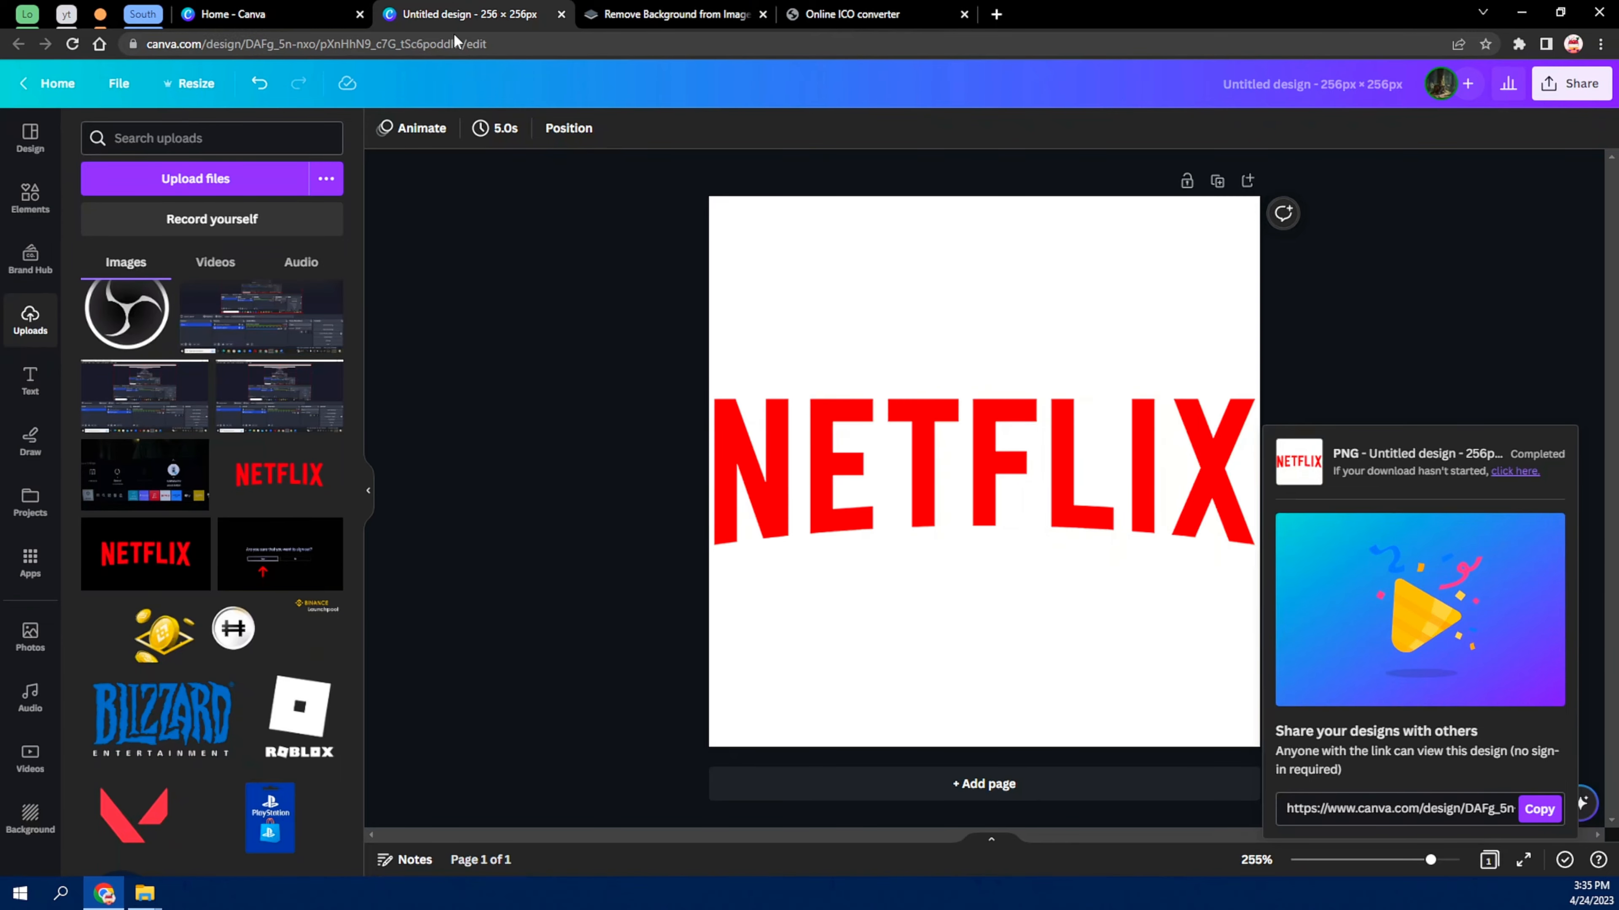
left_click(711, 23)
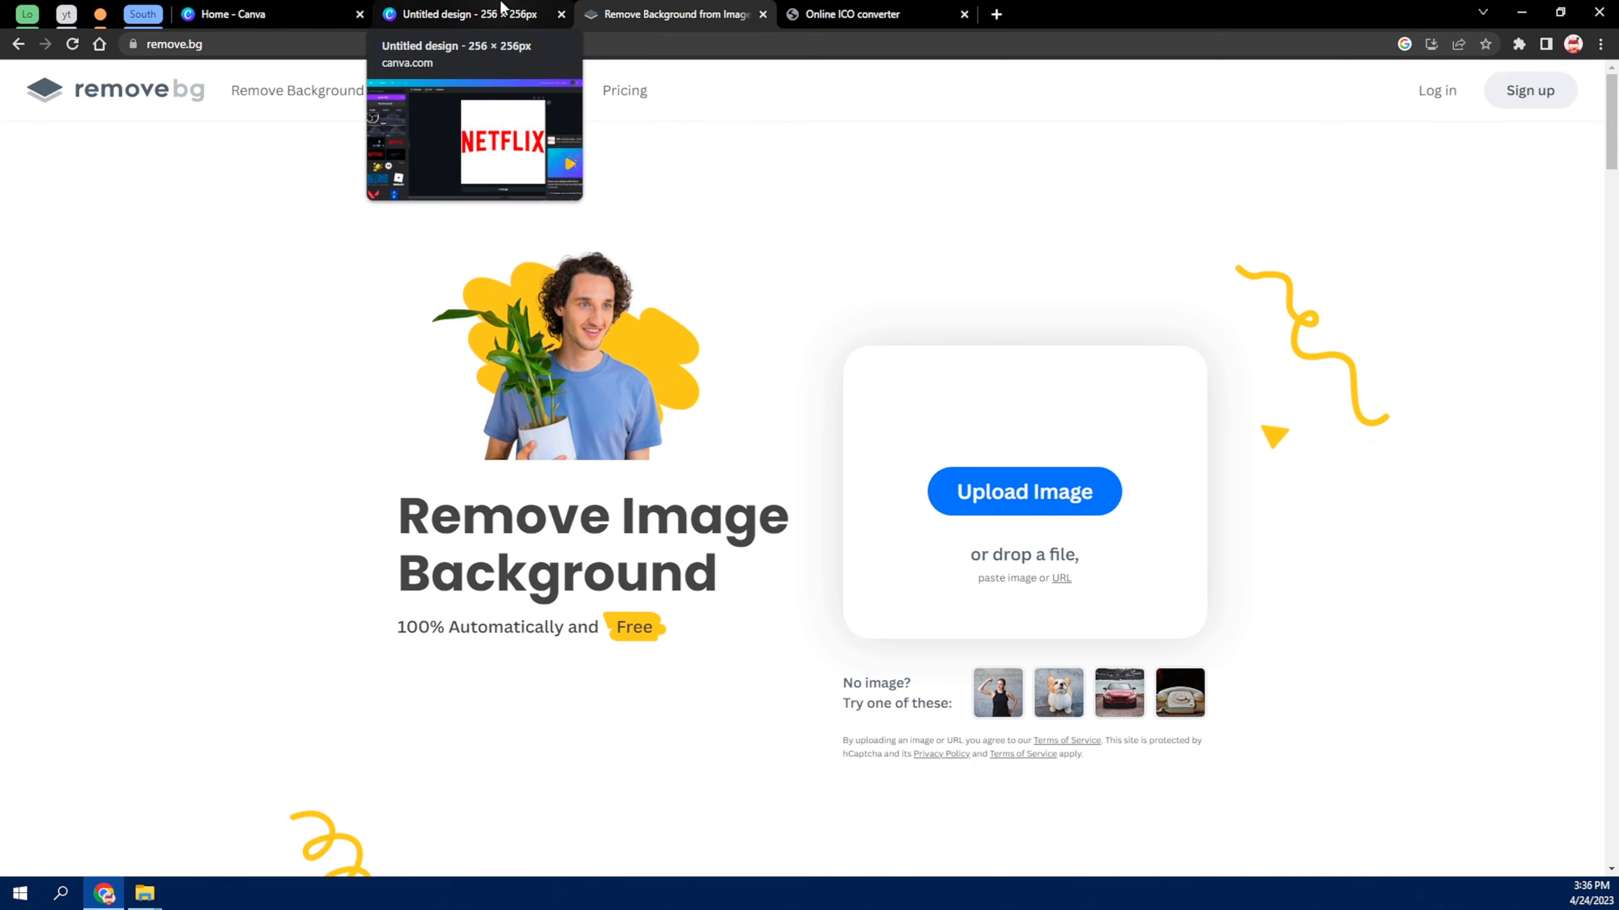
Switch to the Online ICO converter and restrict the output sizes to 256 pixels only, at 32-bit depth.
left_click(854, 14)
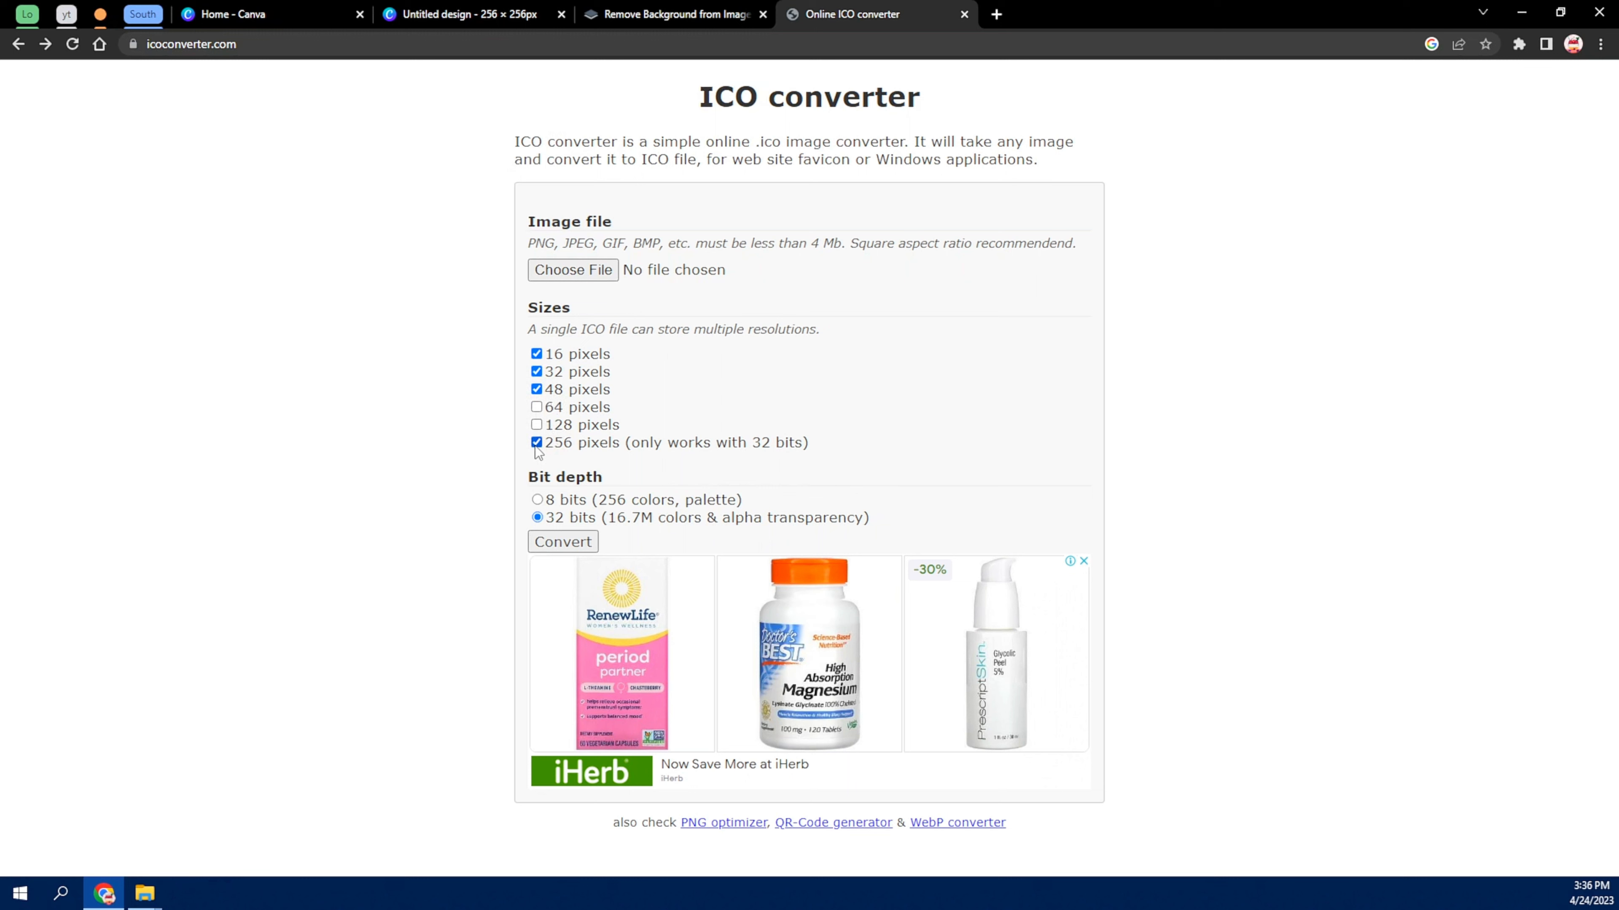
left_click(536, 389)
left_click(535, 371)
left_click(563, 543)
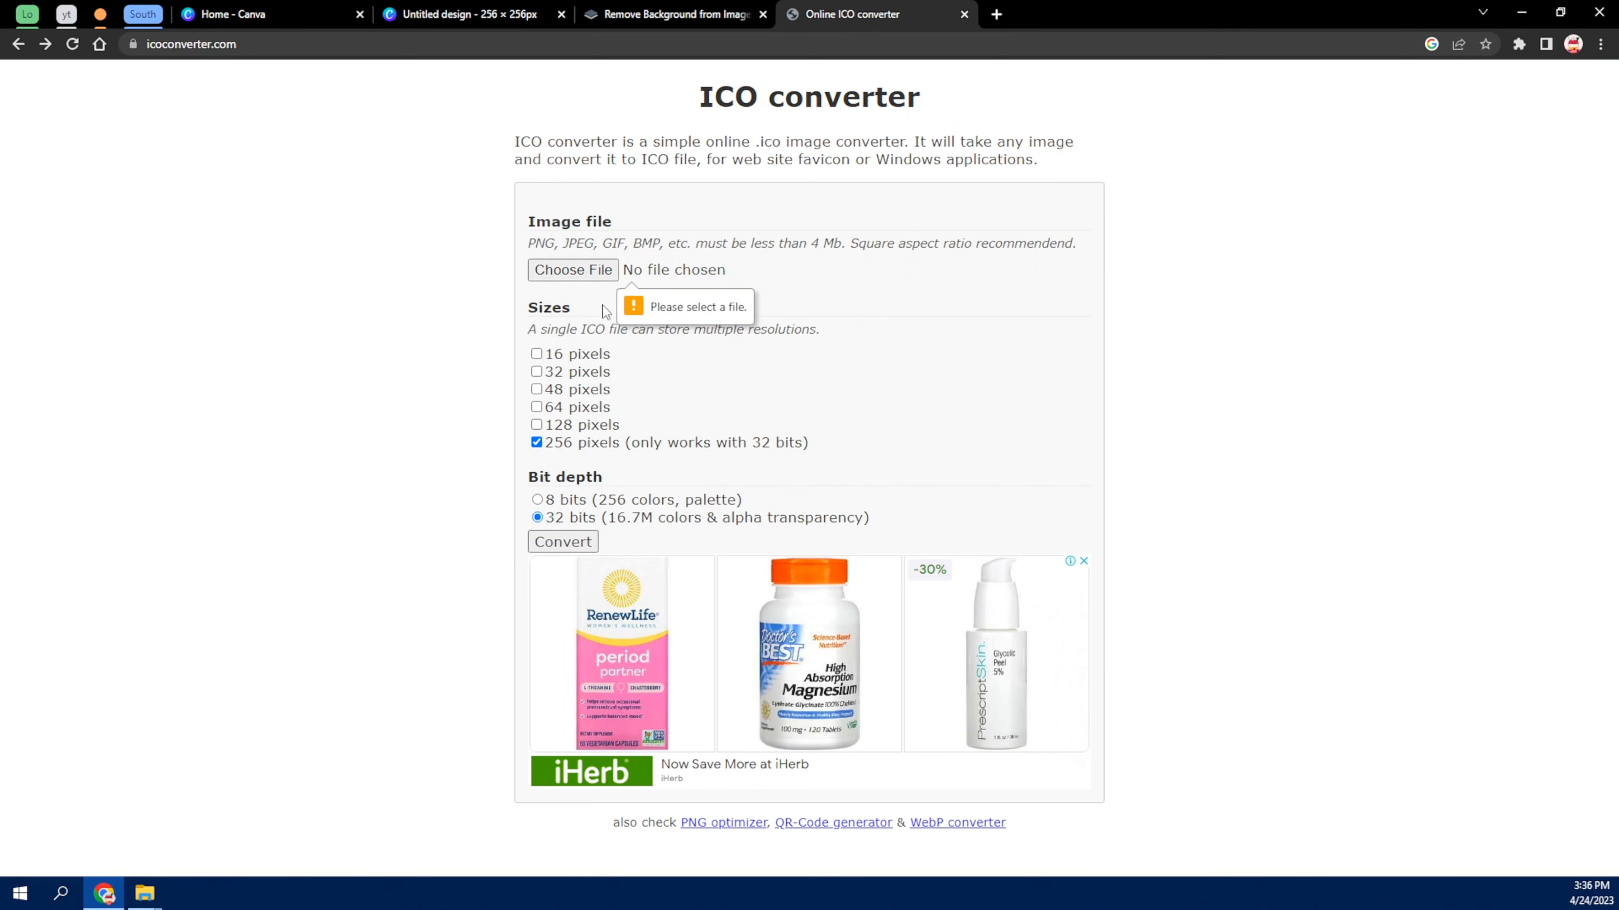
Convert Untitled design (7).png from Downloads to ICO and save the result there as favicon (1).ico.
left_click(575, 278)
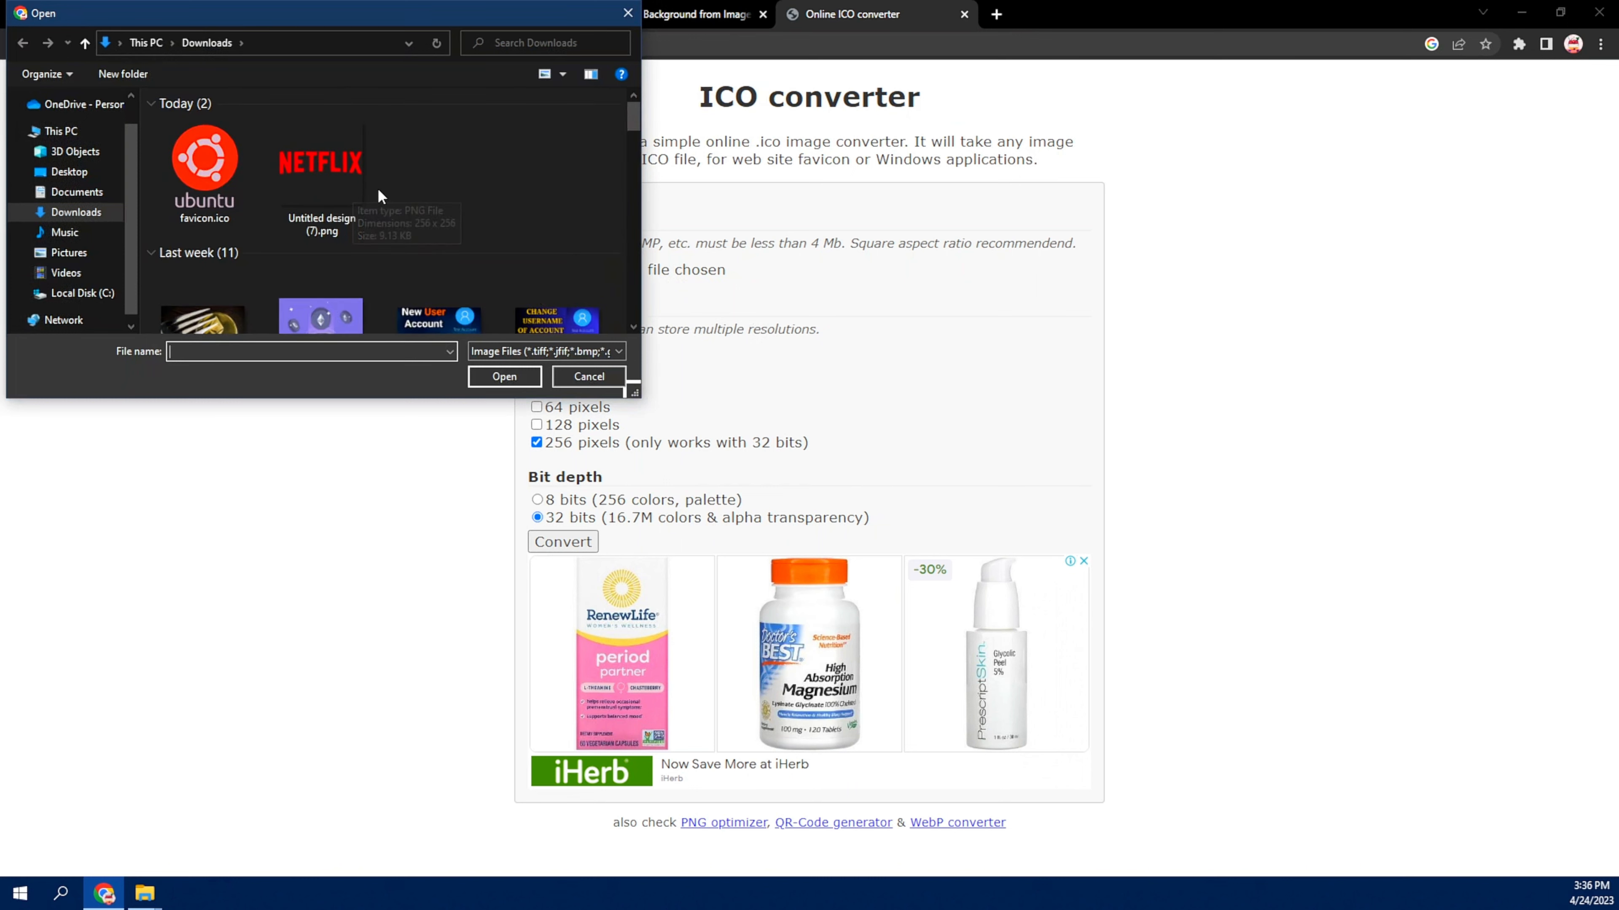
double_click(337, 185)
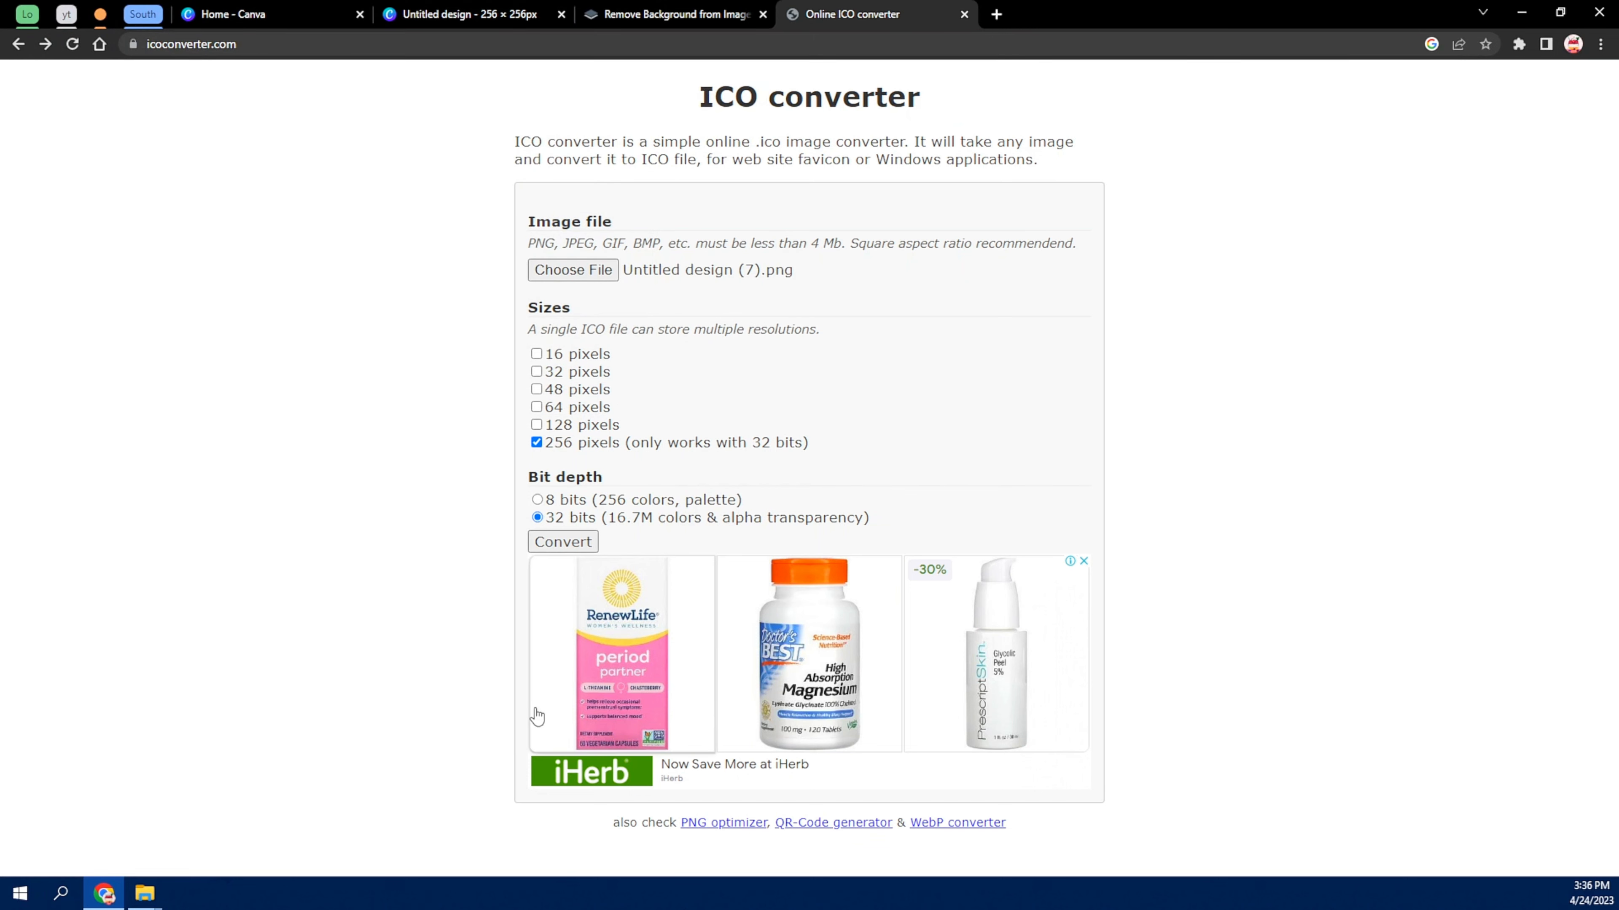
left_click(561, 544)
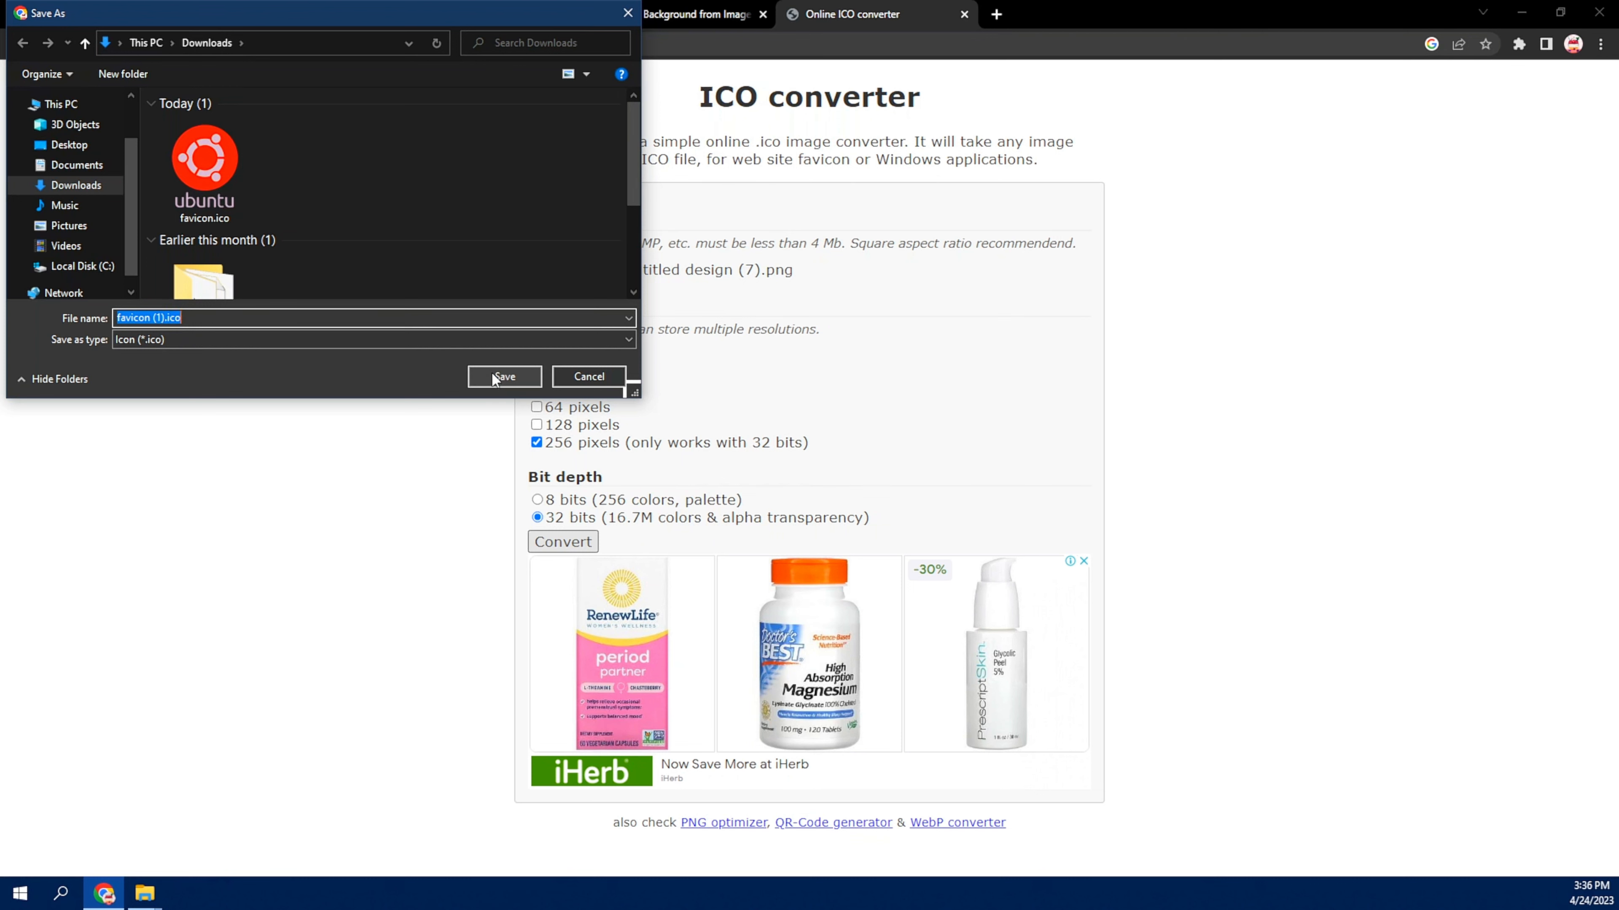
left_click(503, 377)
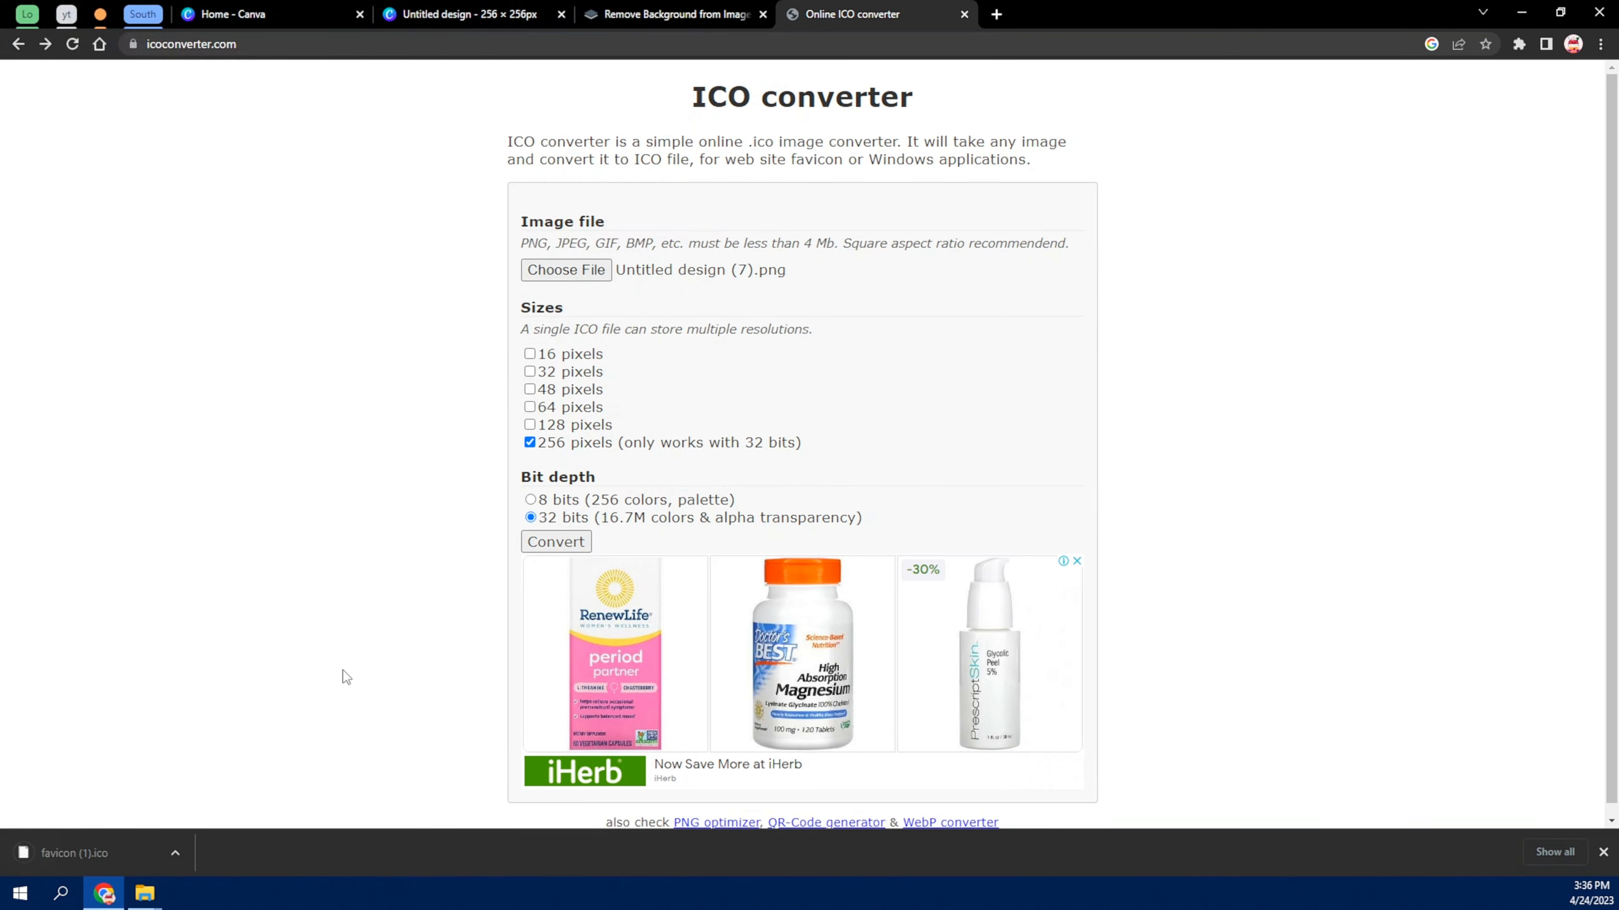
Change the iTunes desktop shortcut's icon to favicon (1).ico from Downloads and apply the change with administrator permission.
mouse_move(144, 893)
left_click(125, 838)
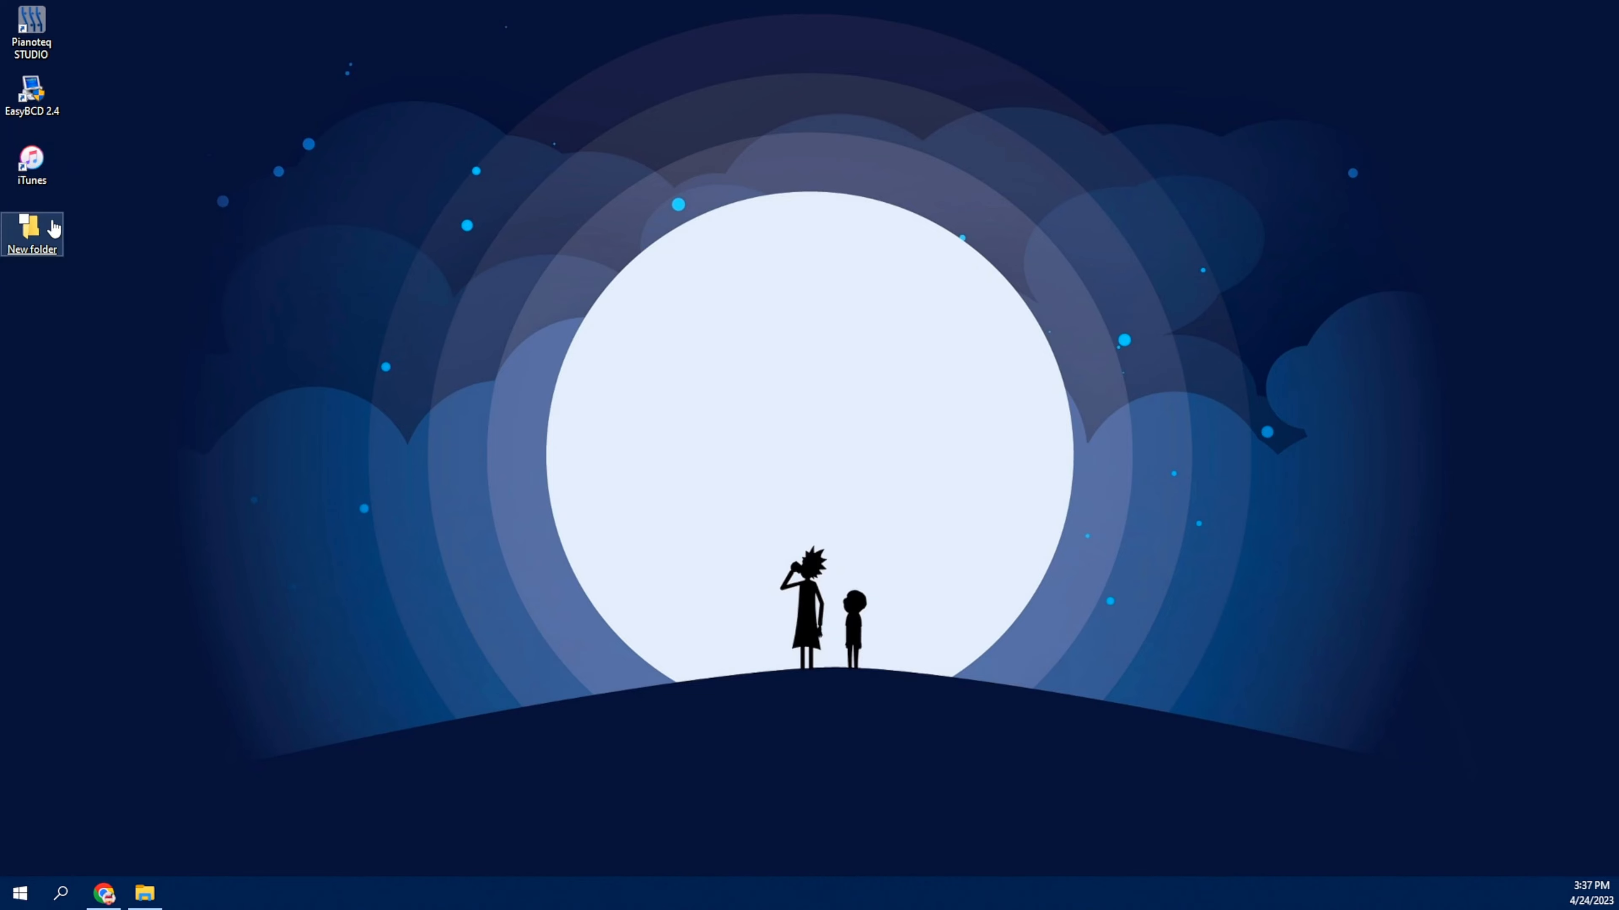
right_click(37, 170)
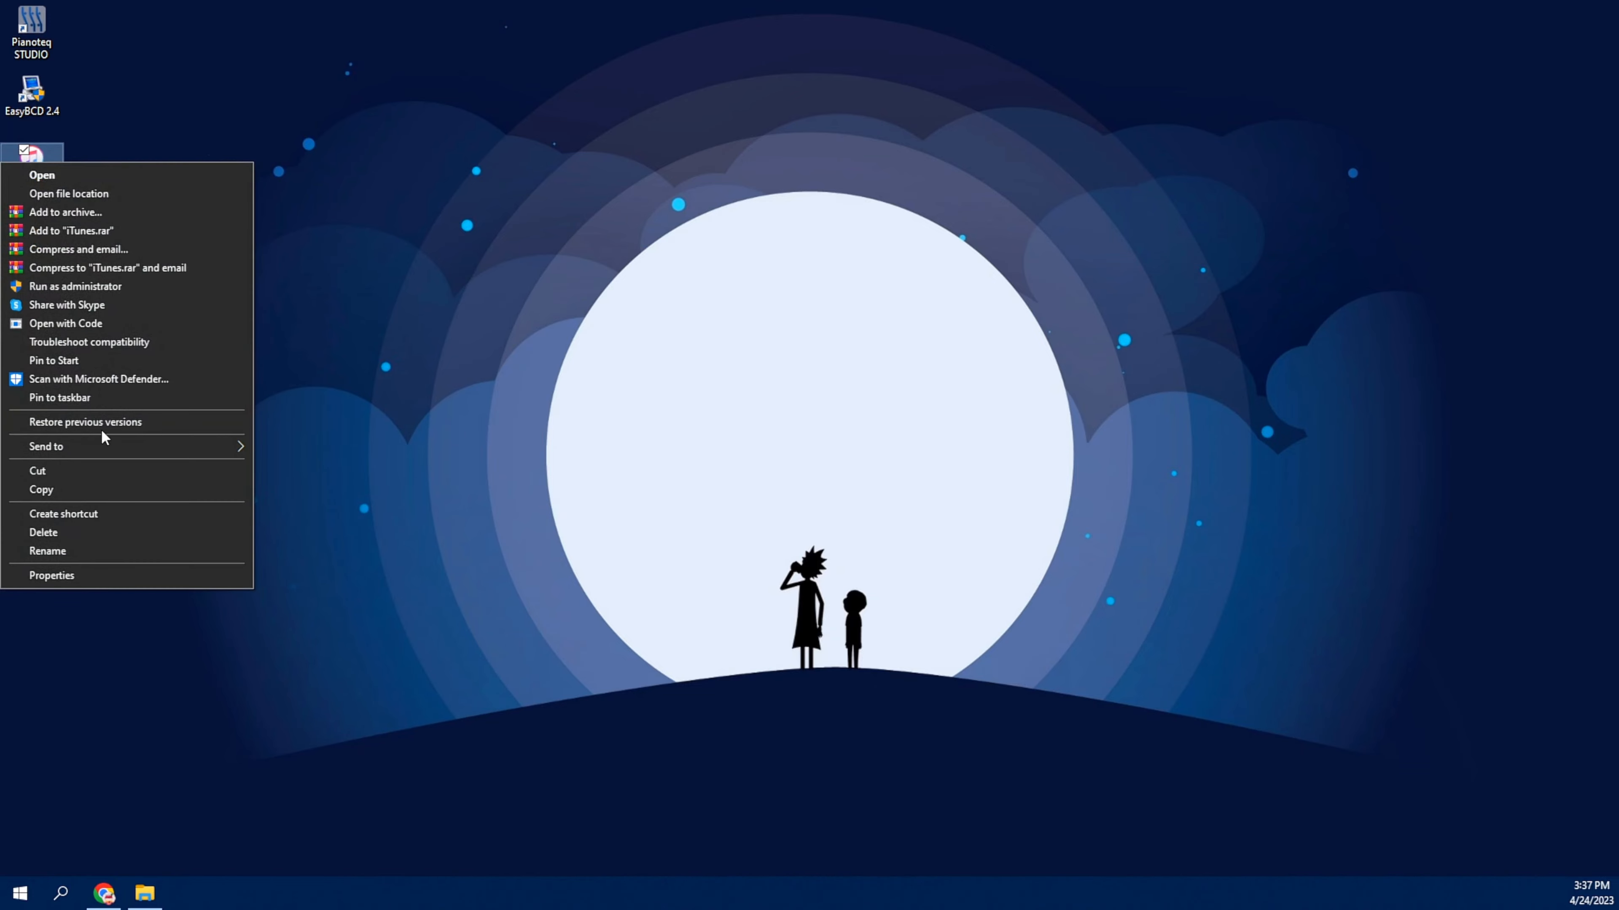
left_click(94, 580)
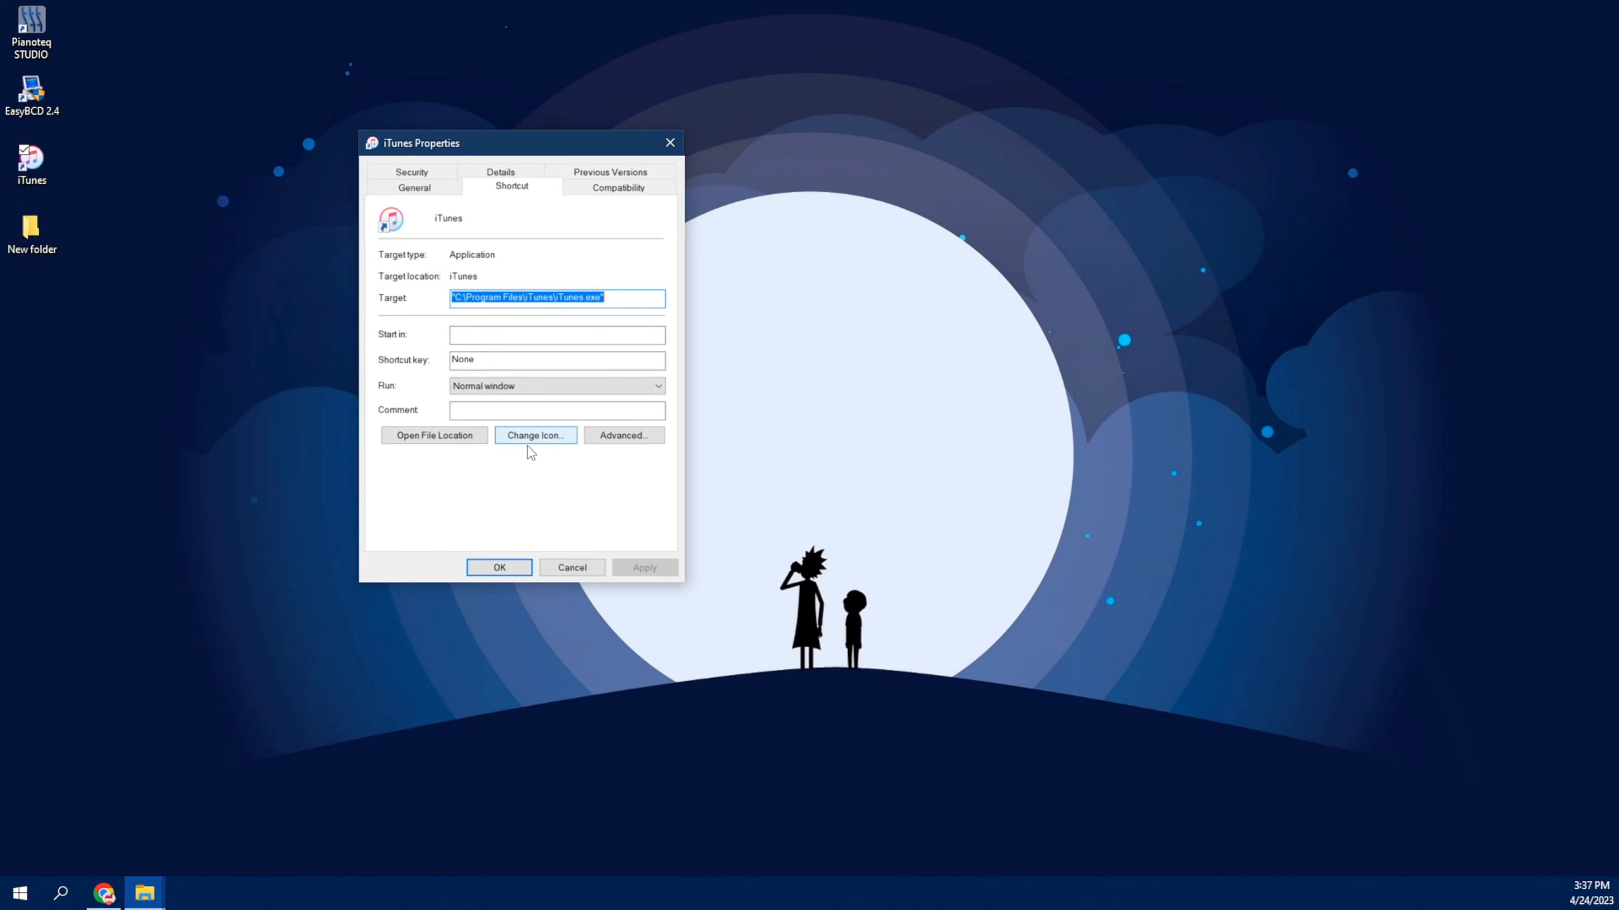
left_click(537, 436)
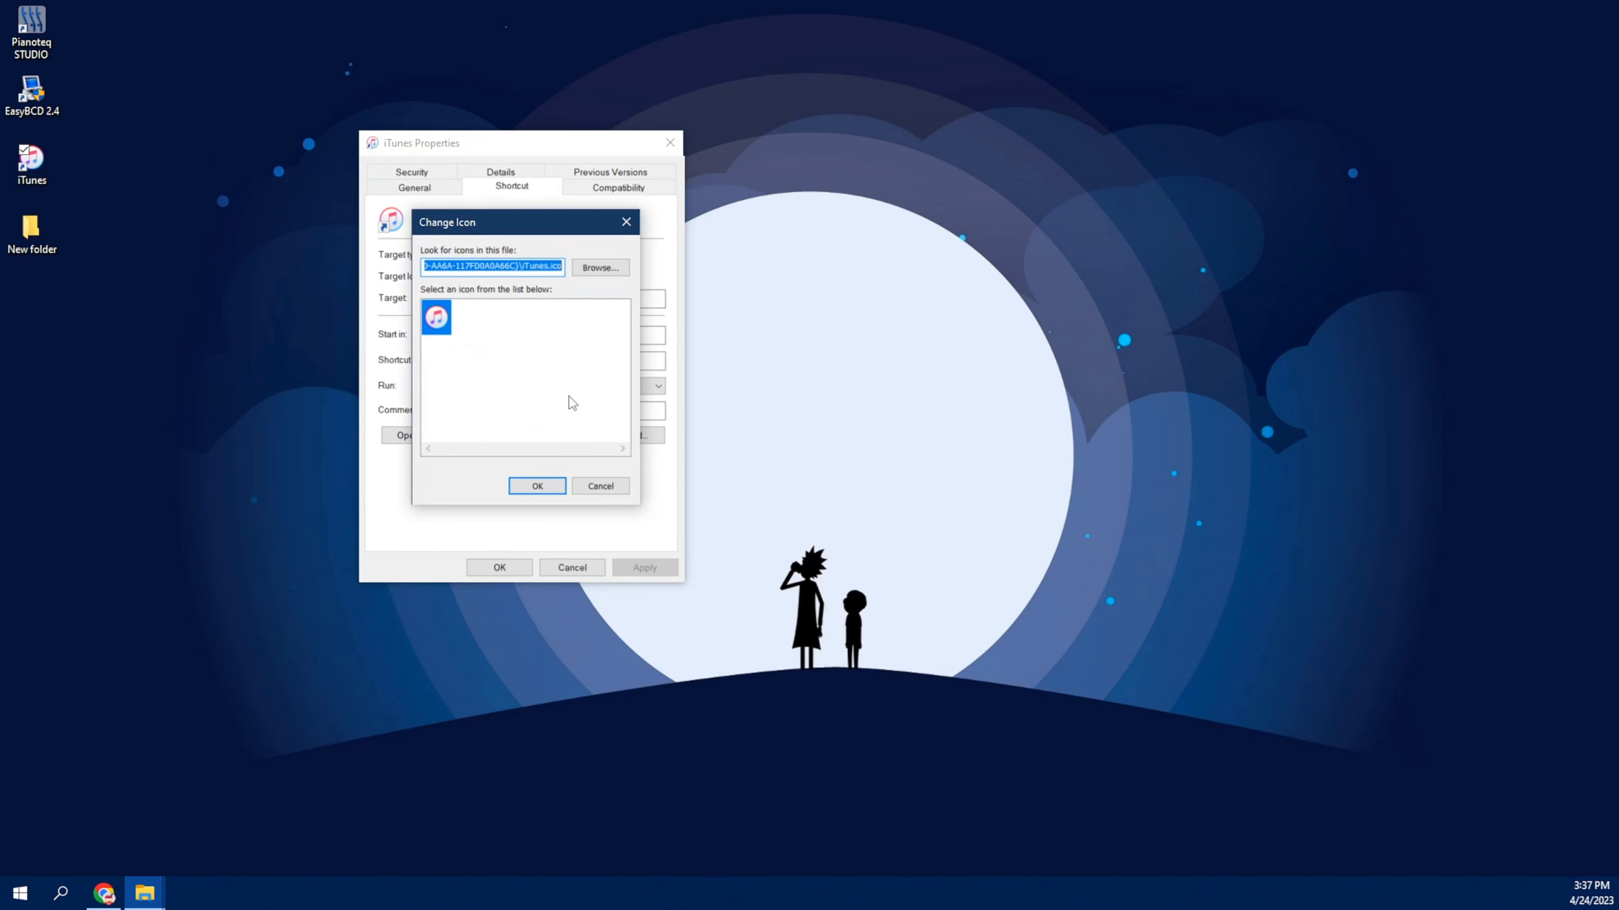
left_click(597, 269)
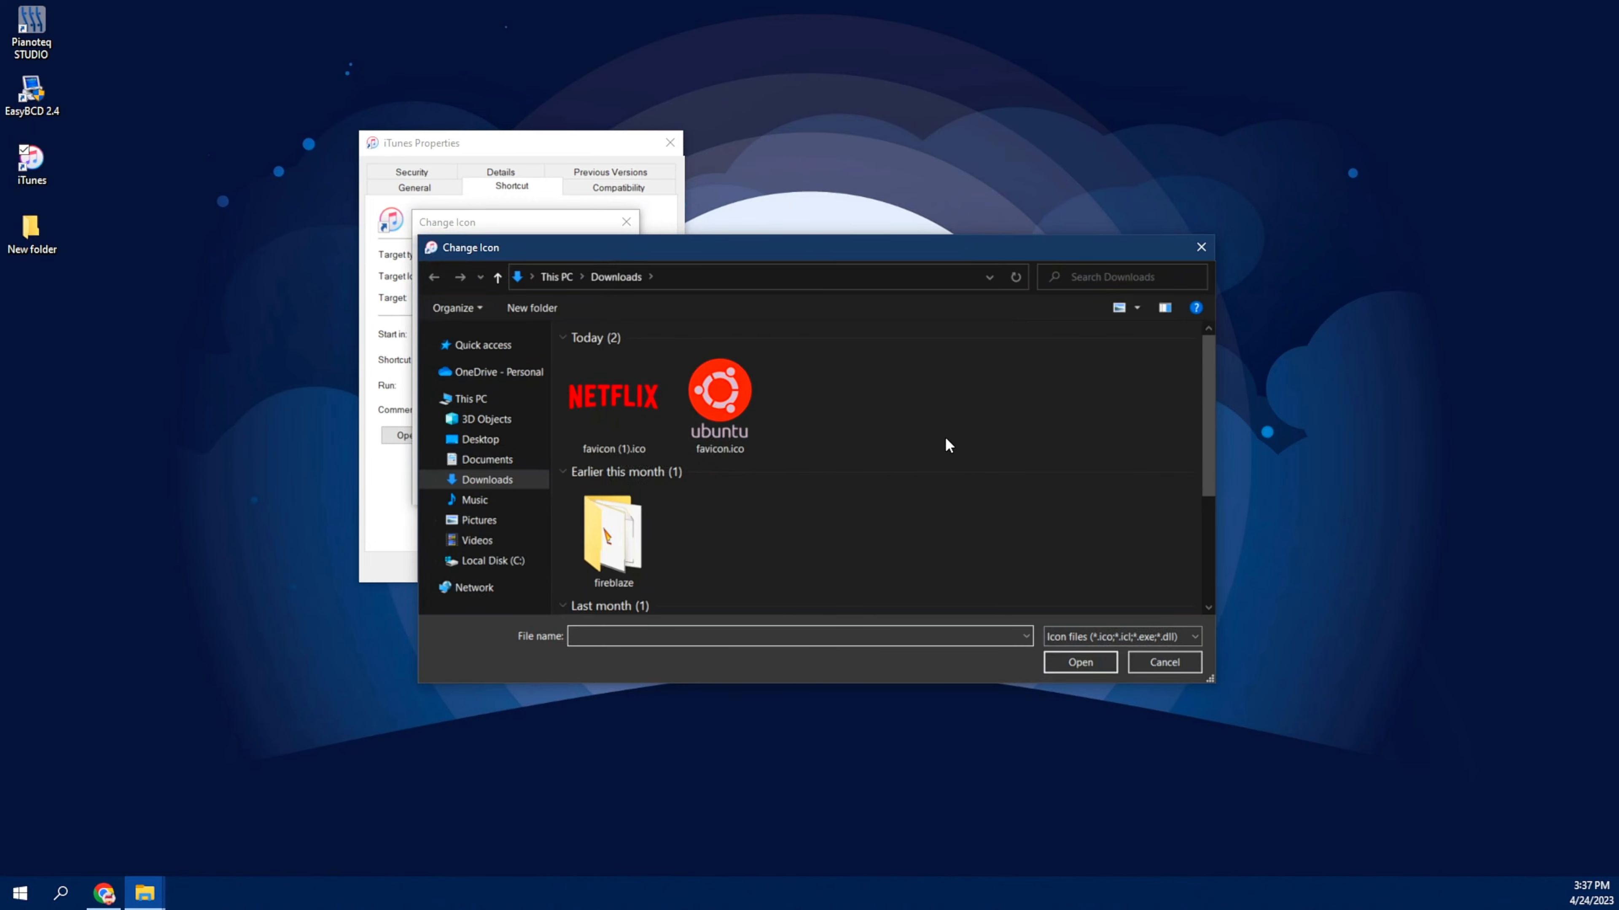
double_click(610, 411)
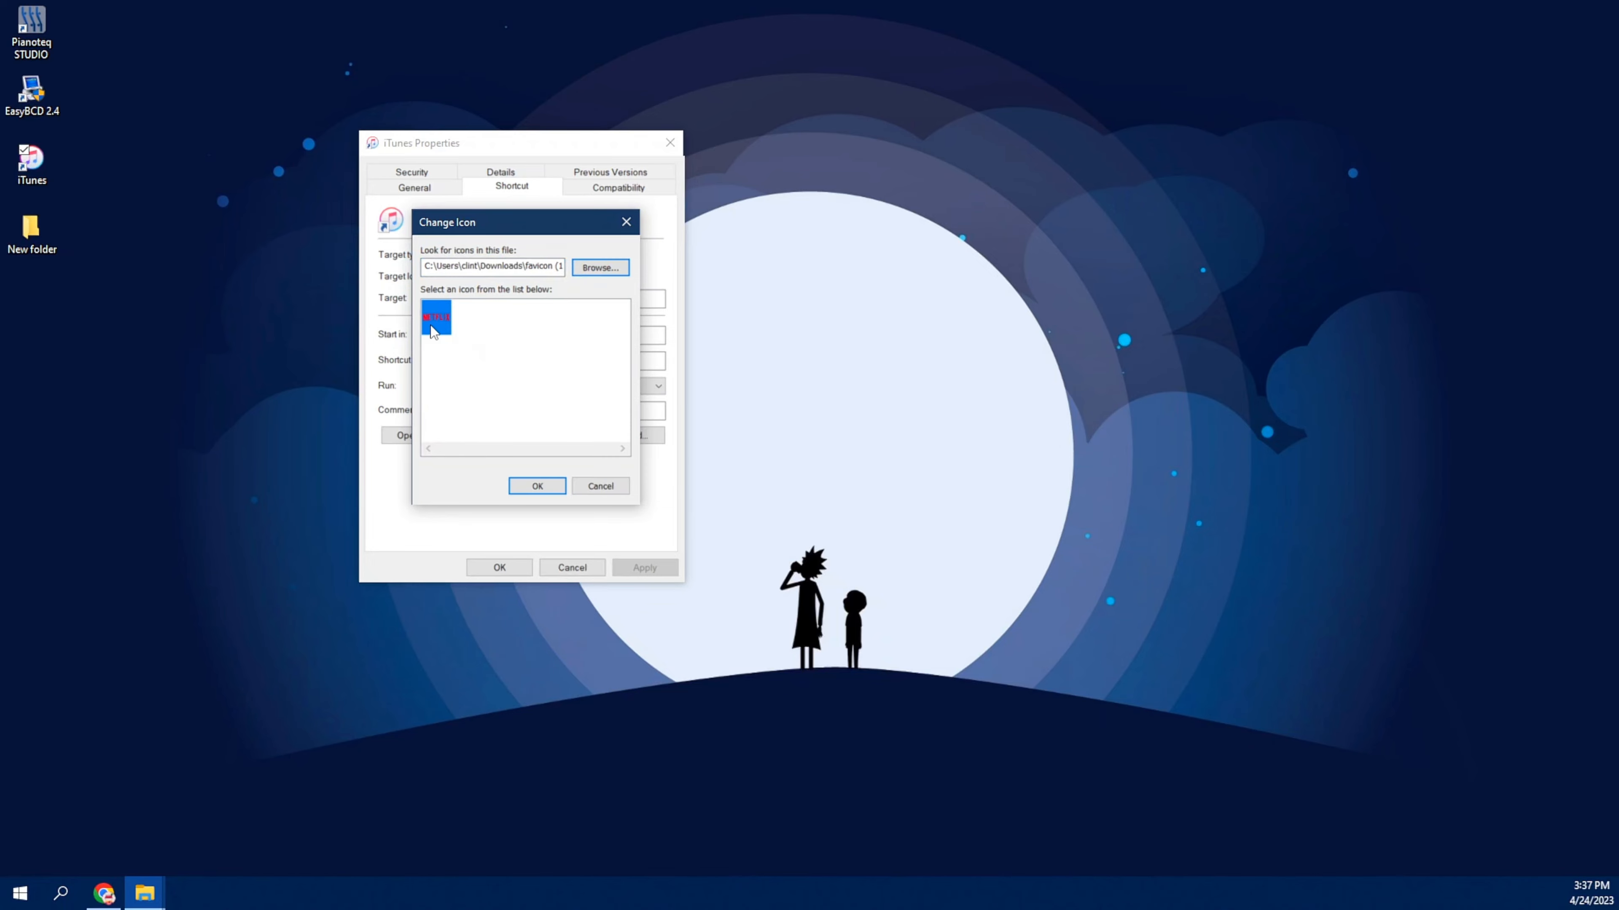
left_click(537, 486)
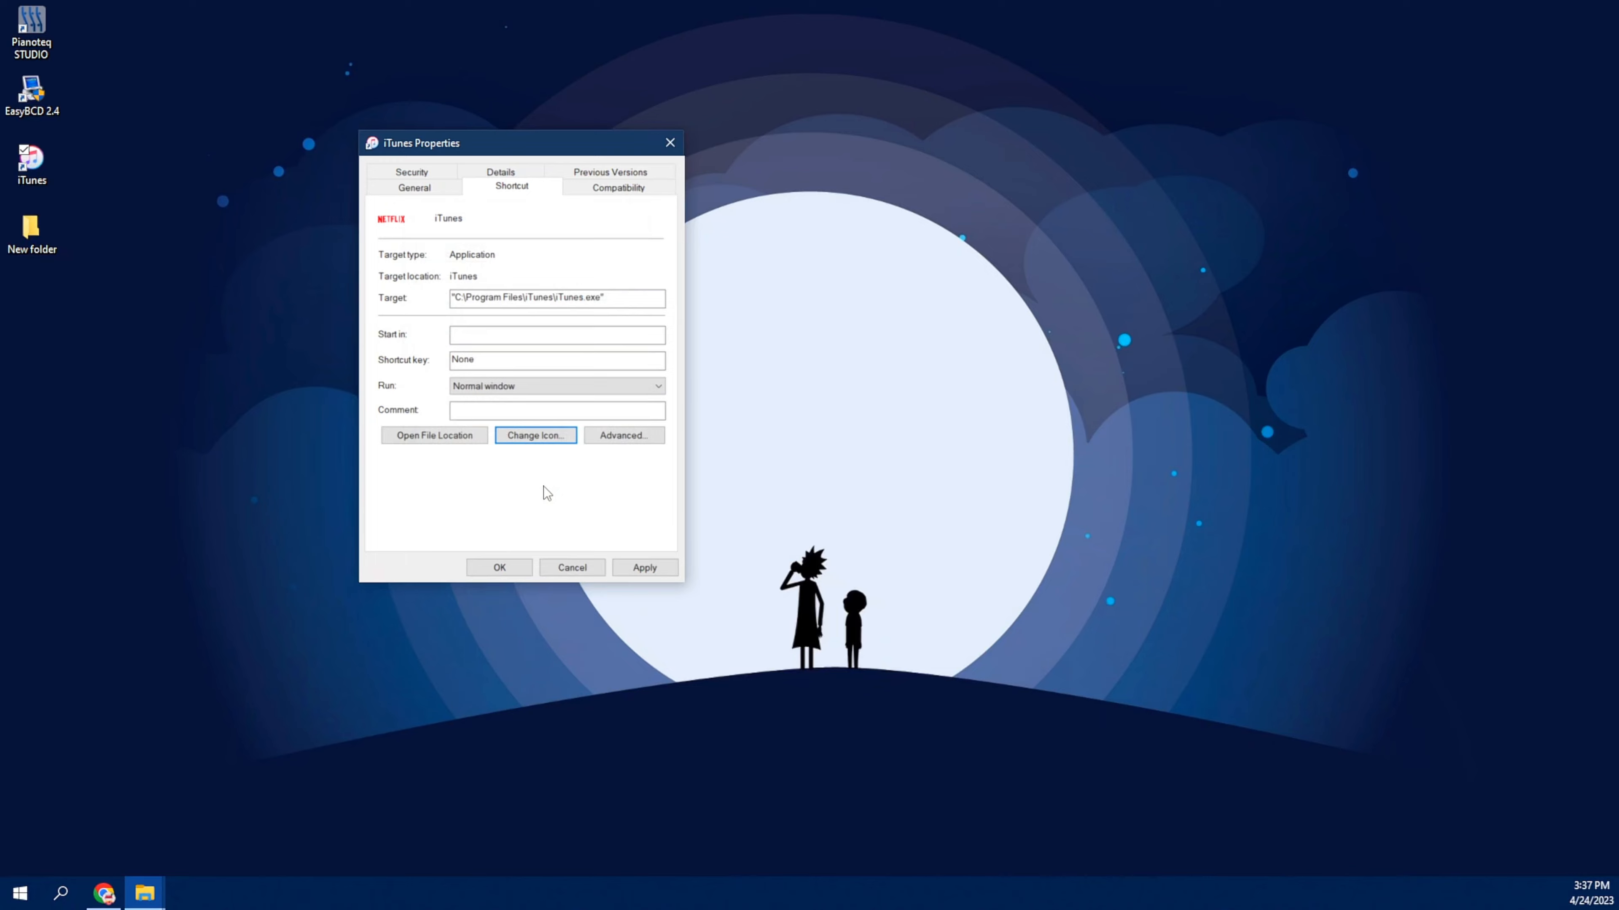
left_click(636, 567)
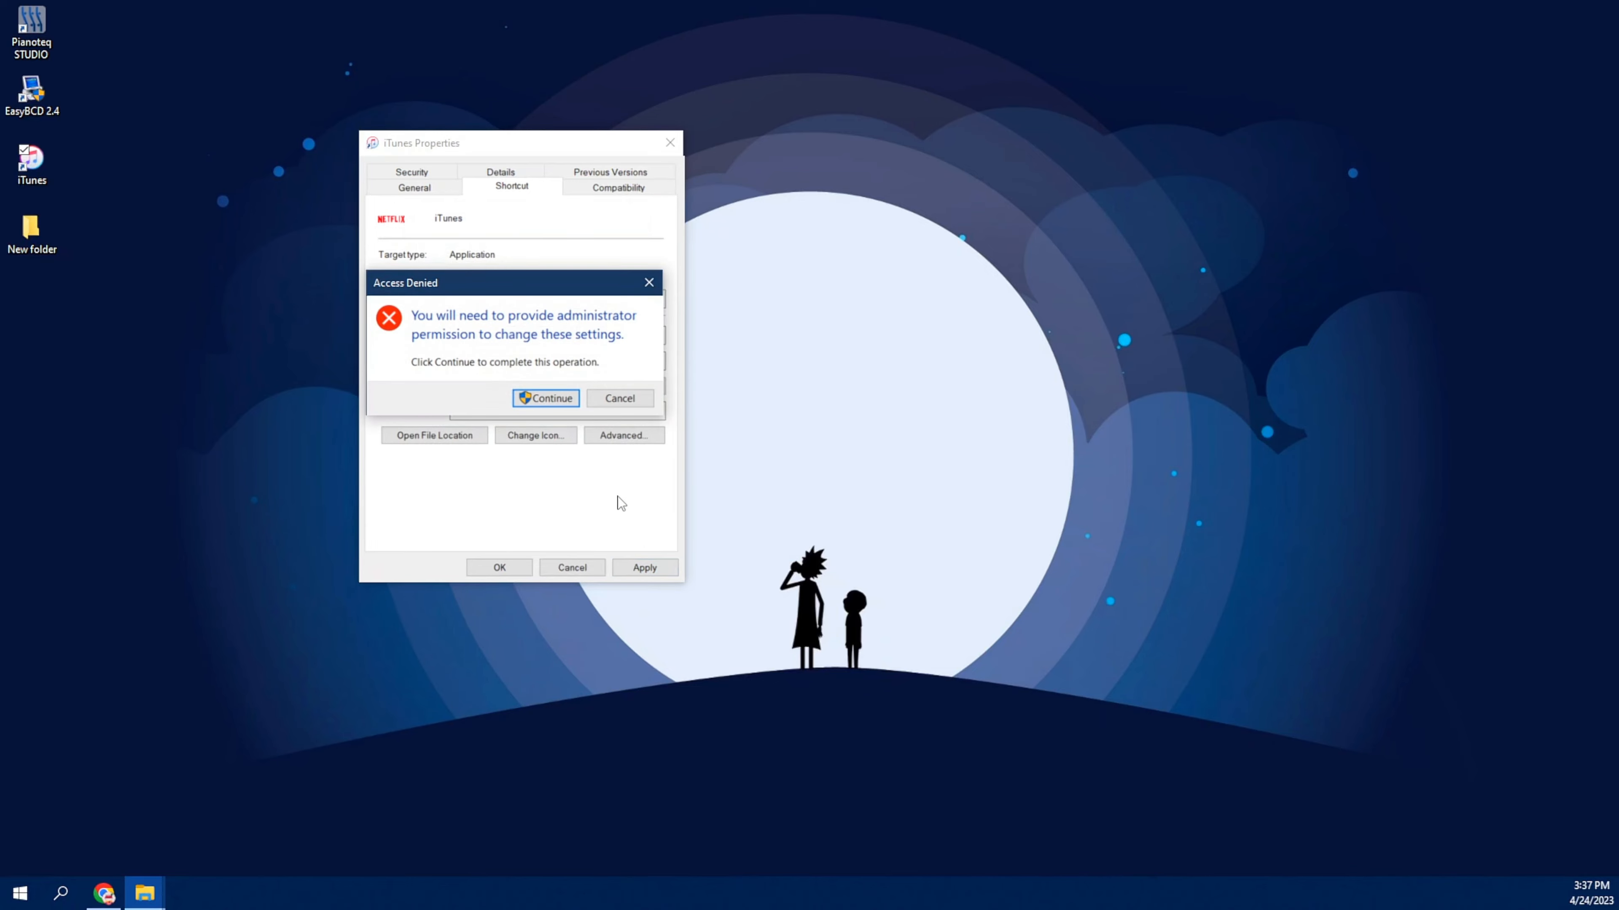
left_click(546, 398)
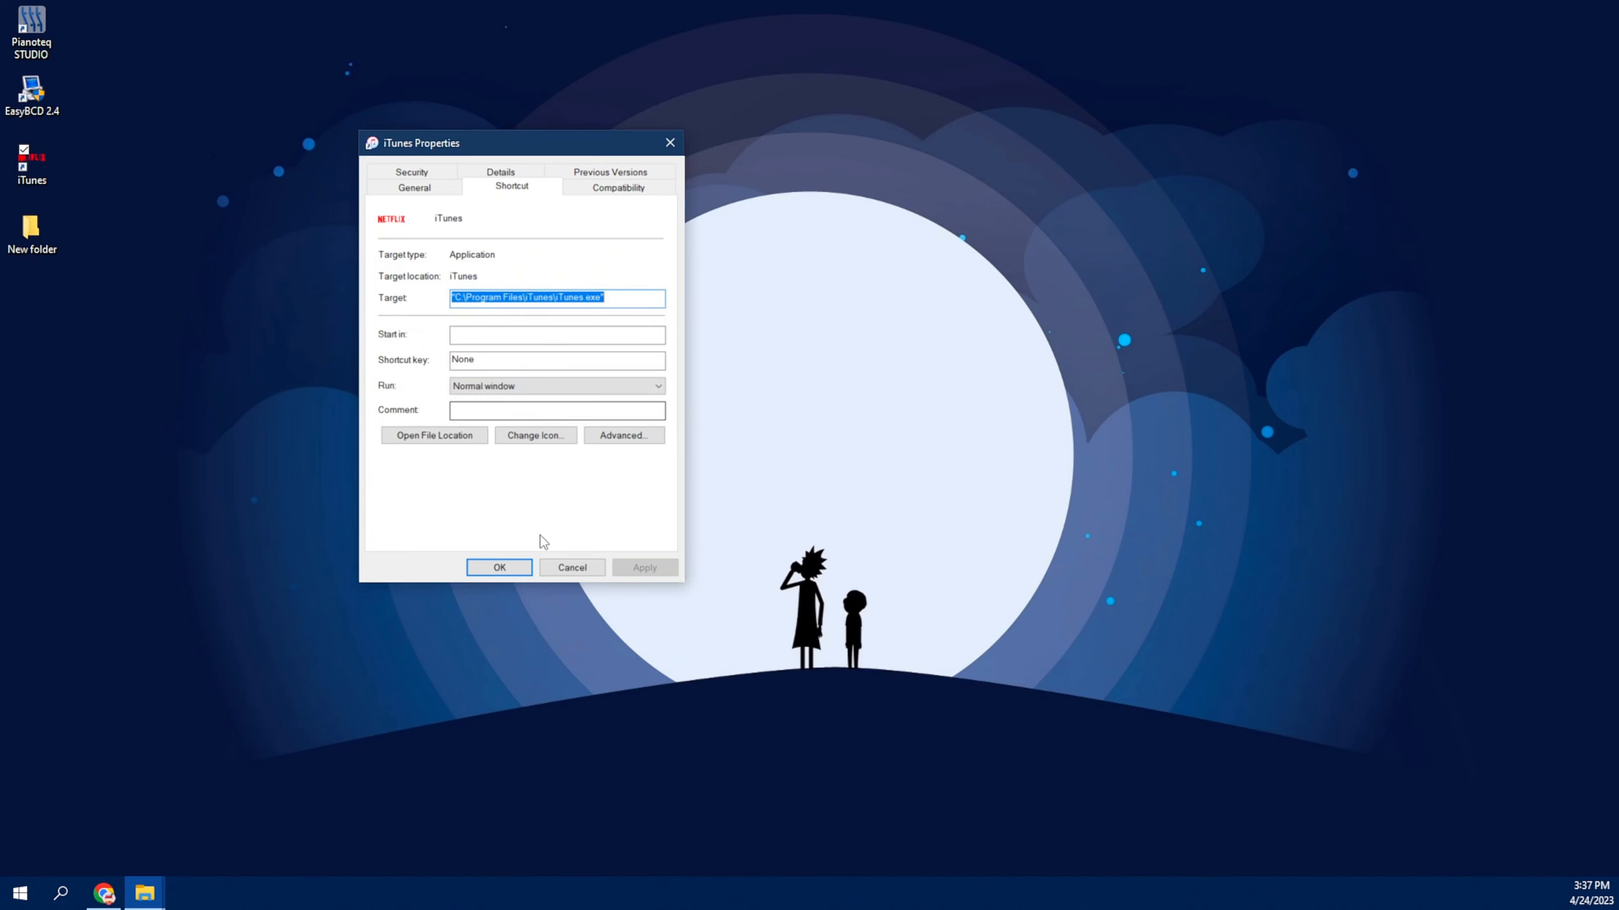
left_click(508, 568)
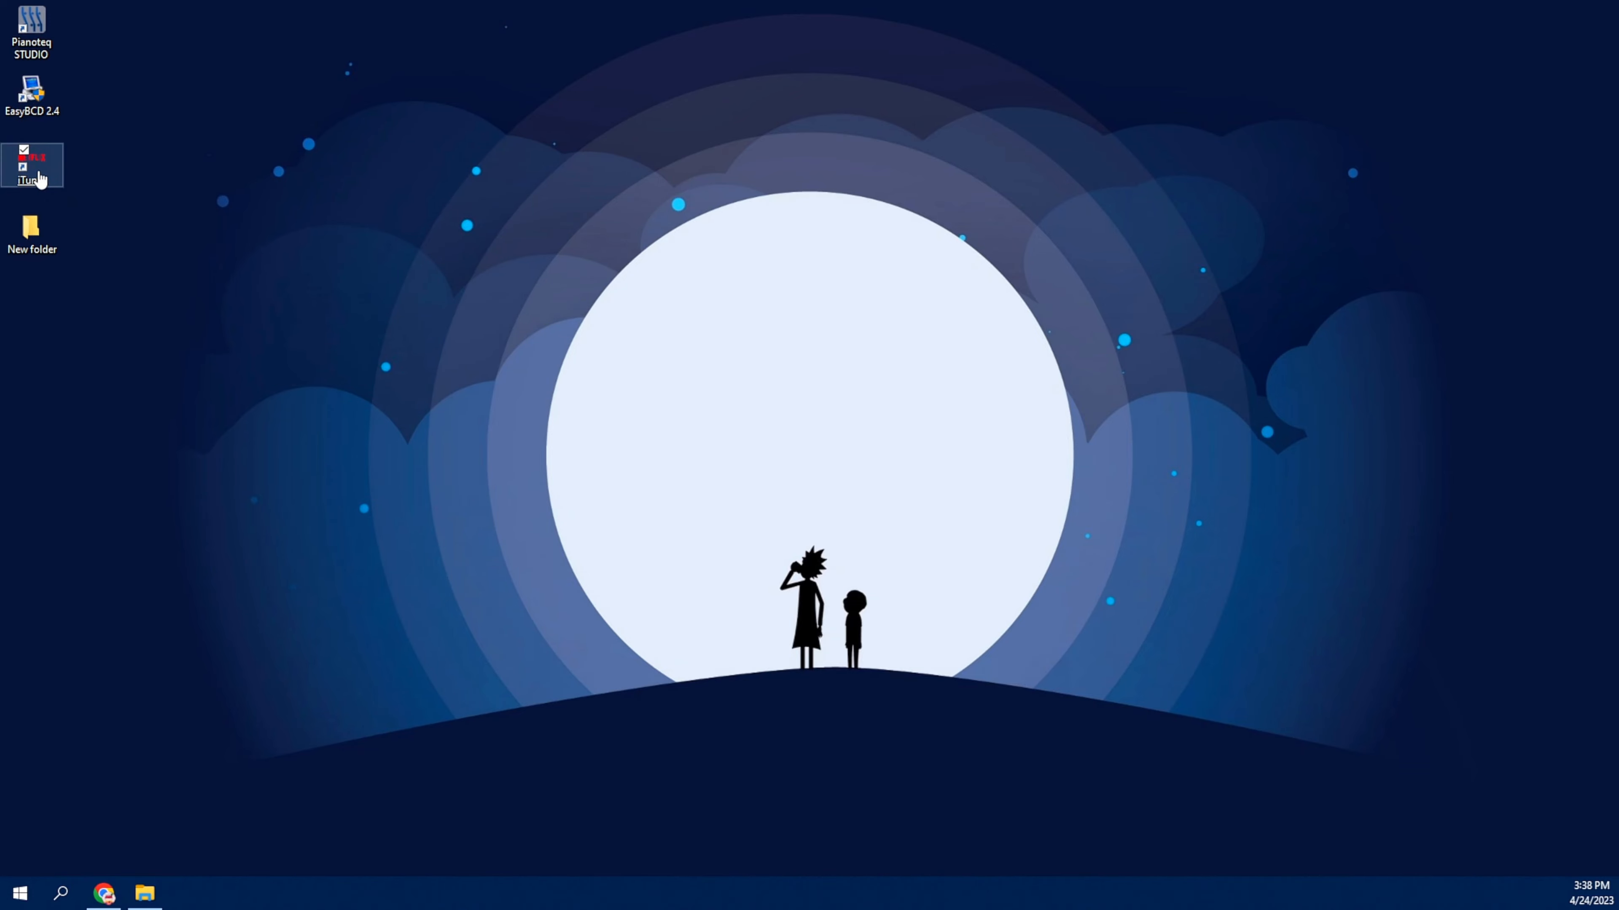
Launch iTunes from its desktop shortcut to test it, move its window clear of the desktop icons, and minimise it.
left_click(32, 156)
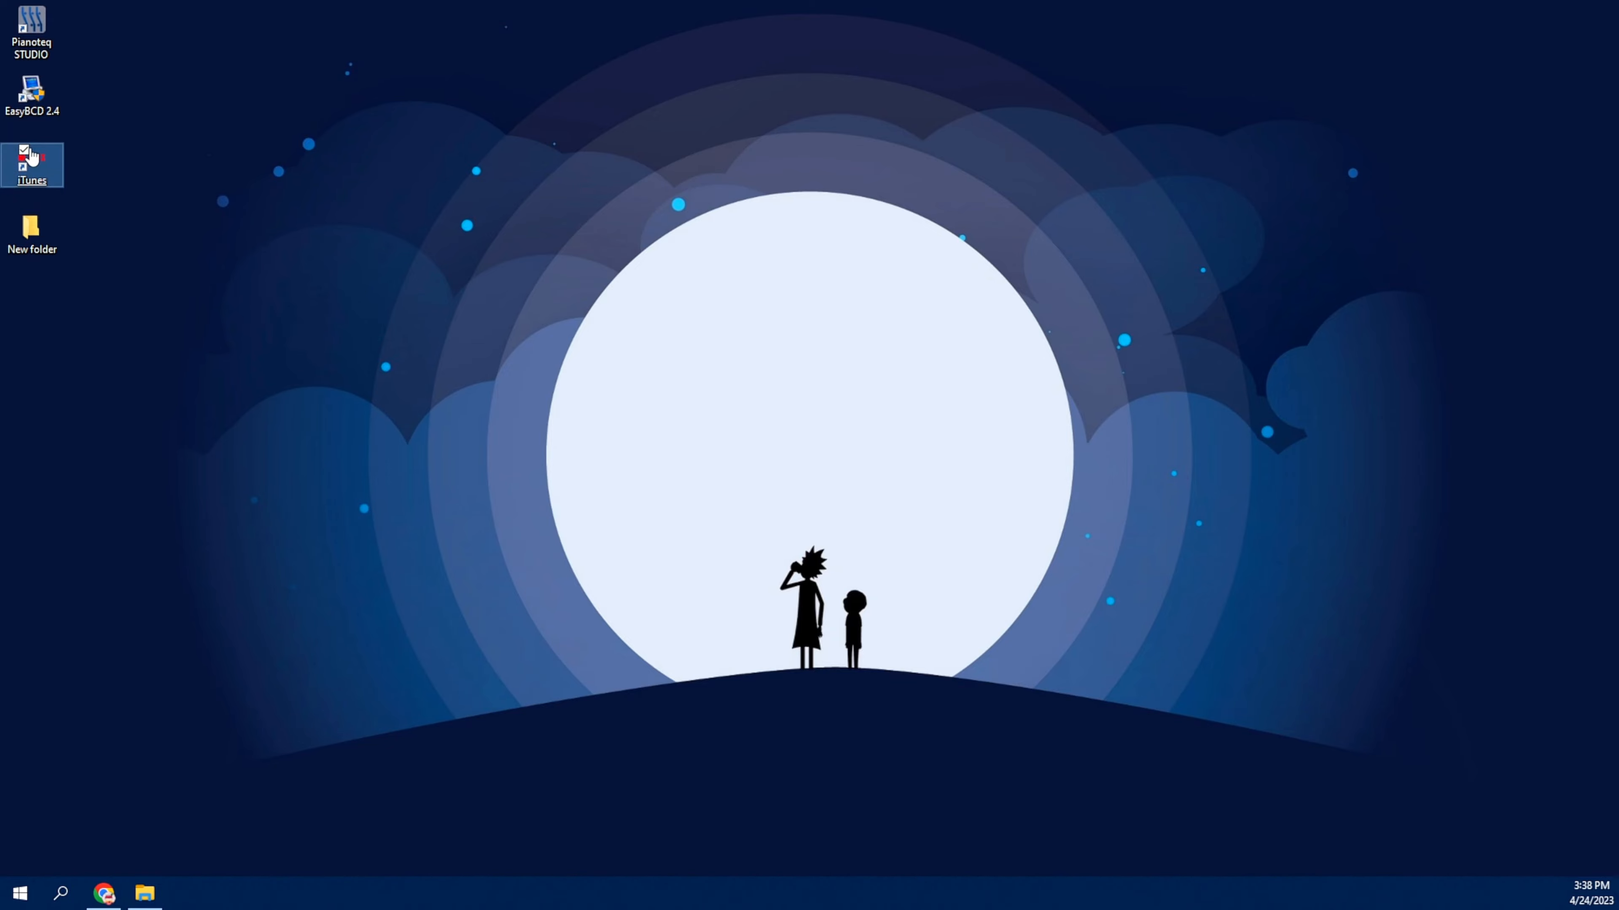
left_click_drag(732, 90, 942, 131)
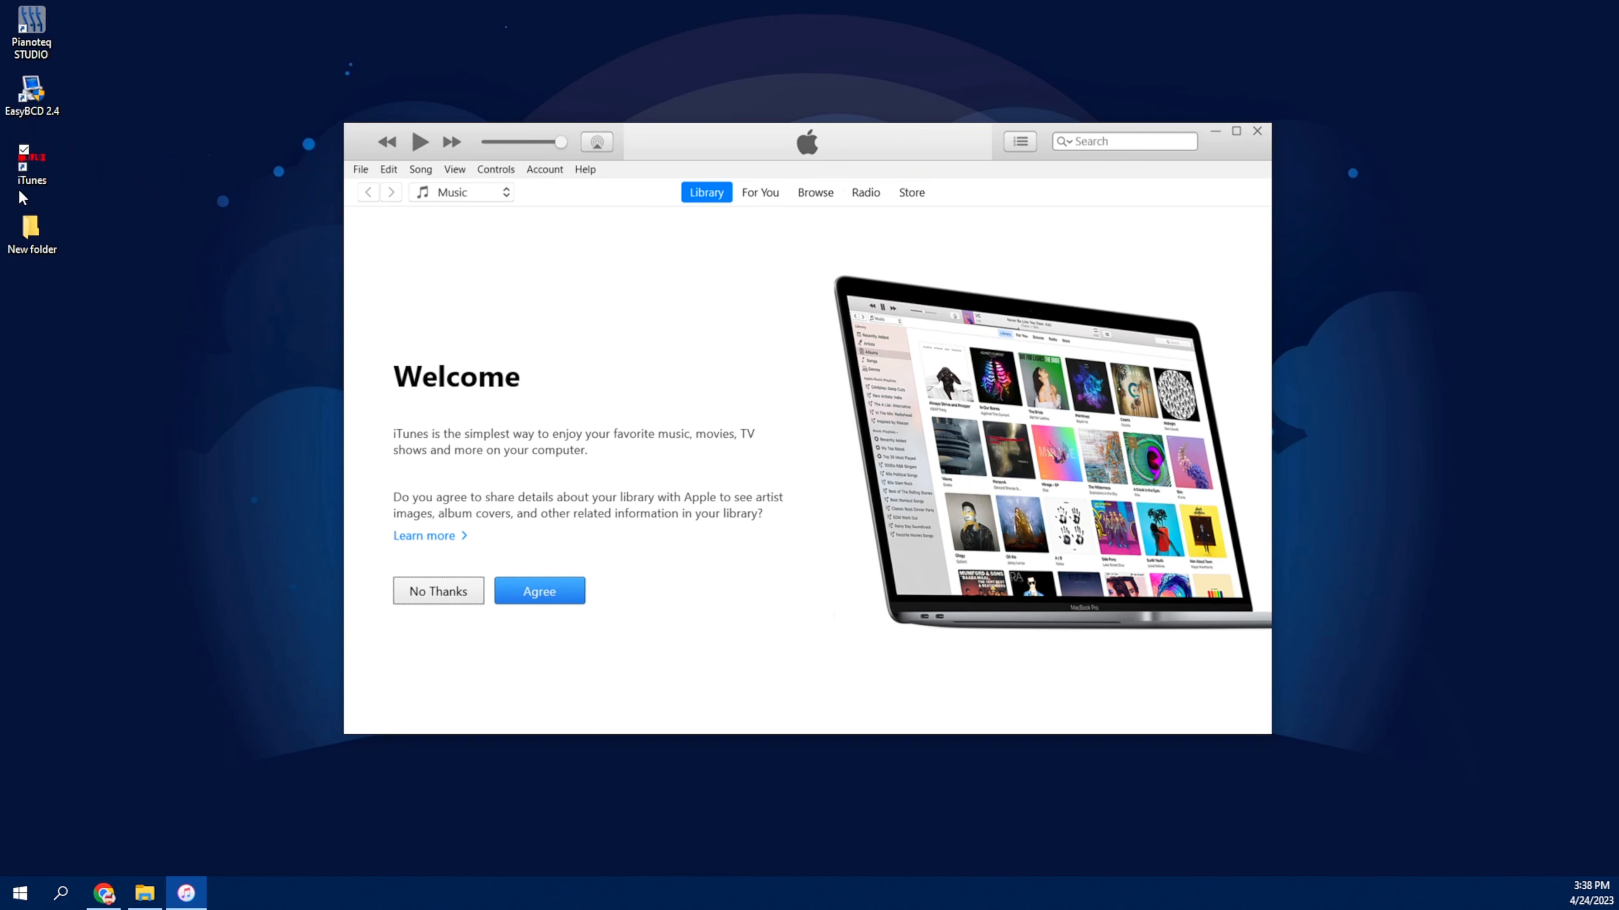
left_click(148, 450)
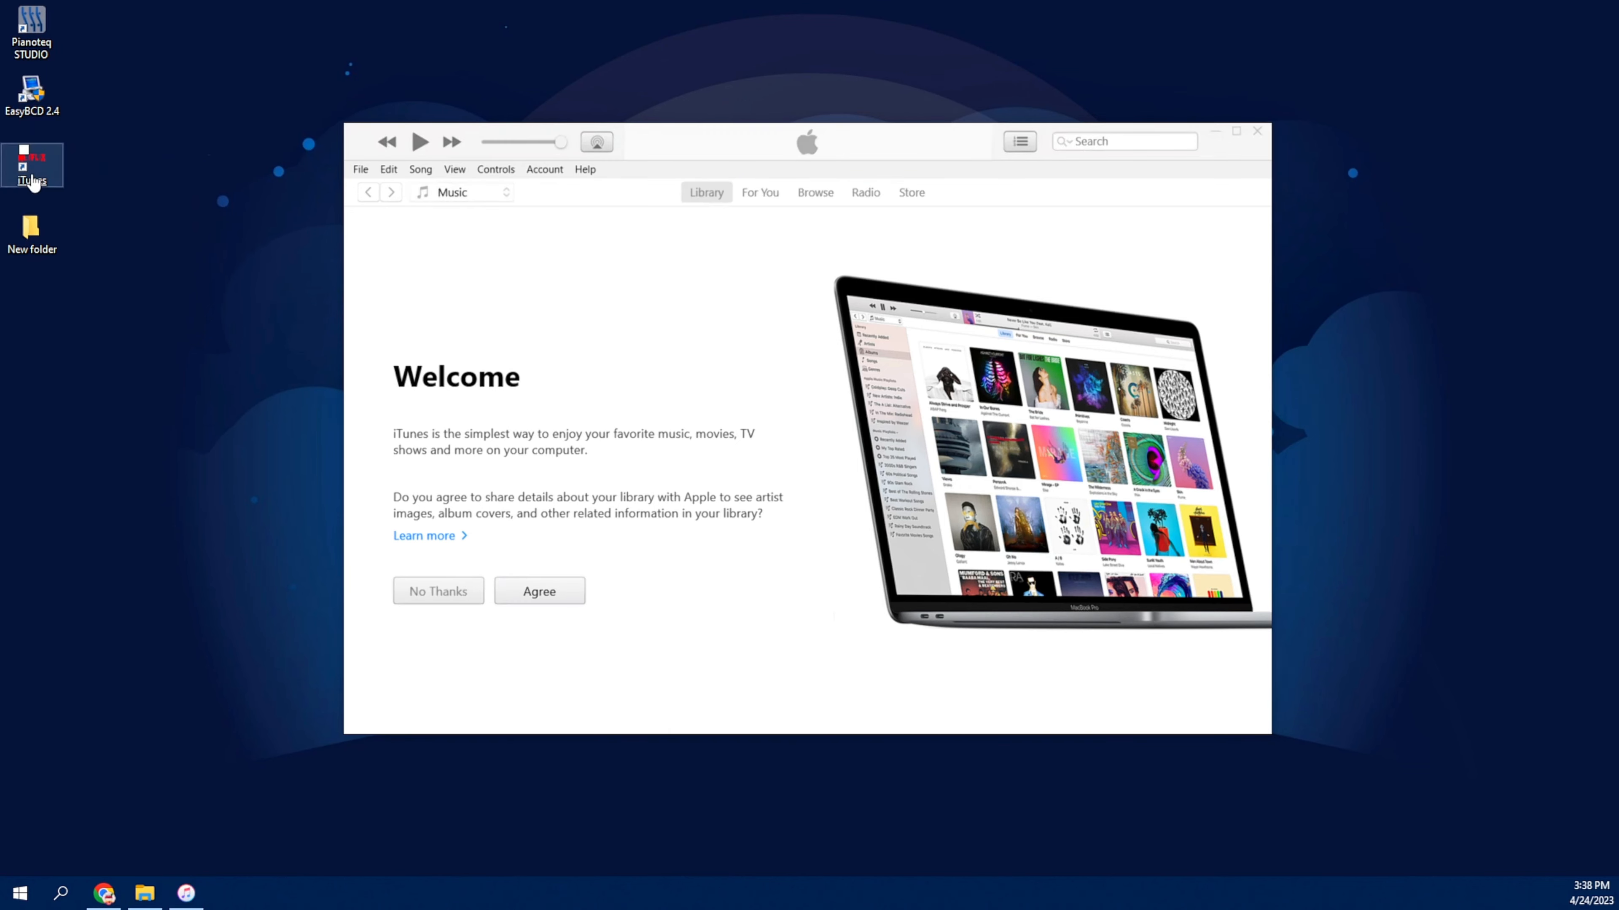
left_click(1215, 132)
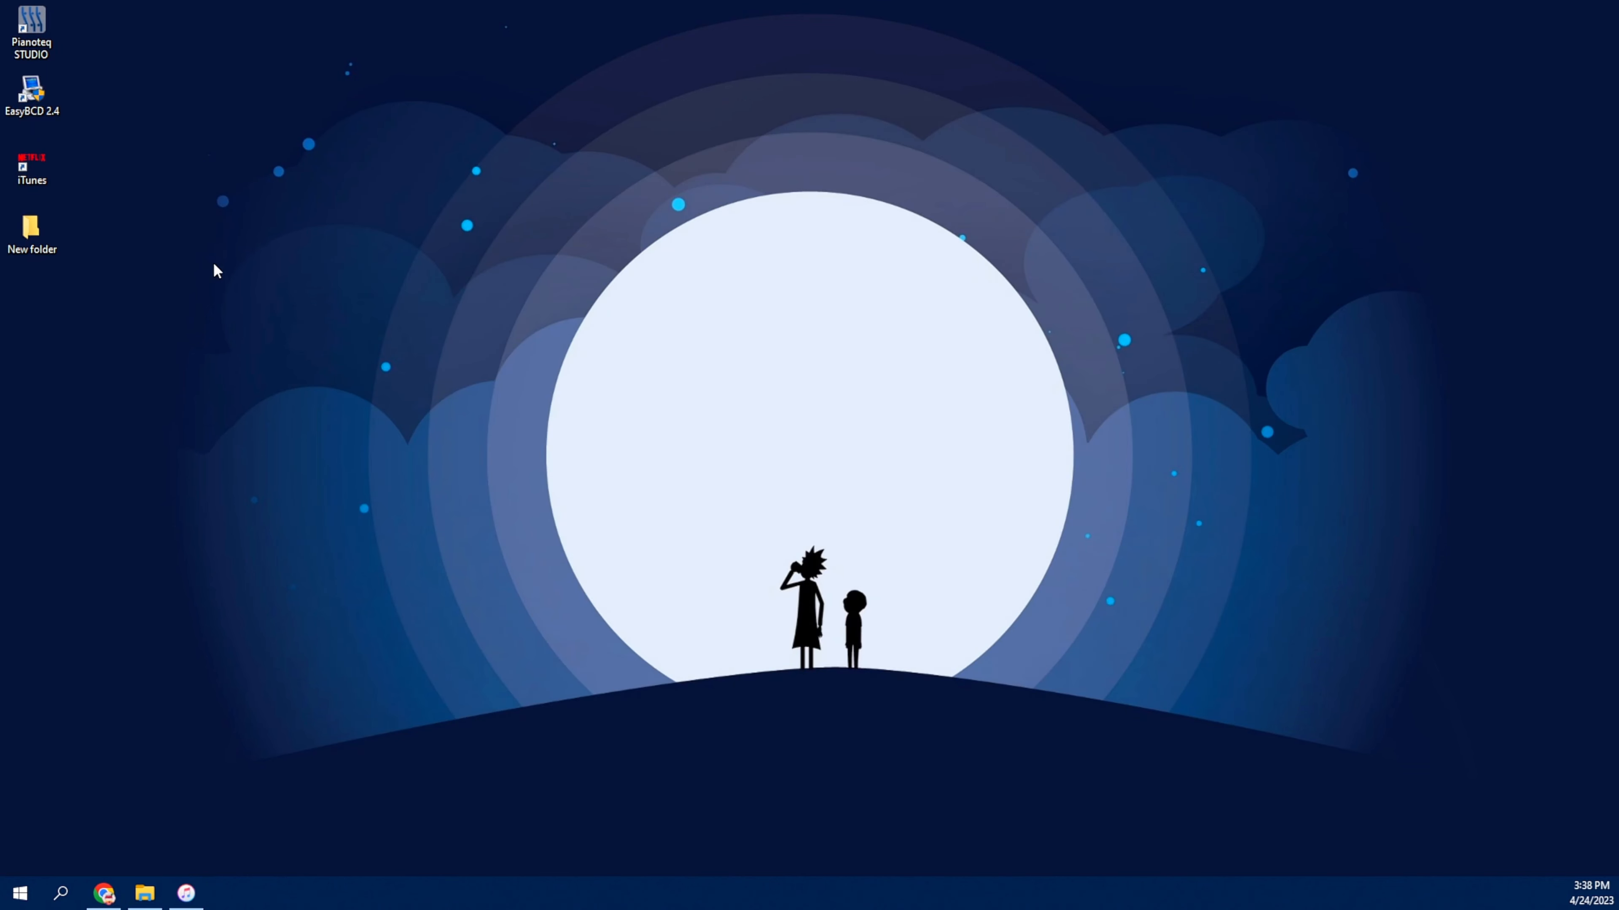
Open the iTunes desktop shortcut's properties and try to edit the name shown beside its icon.
right_click(42, 182)
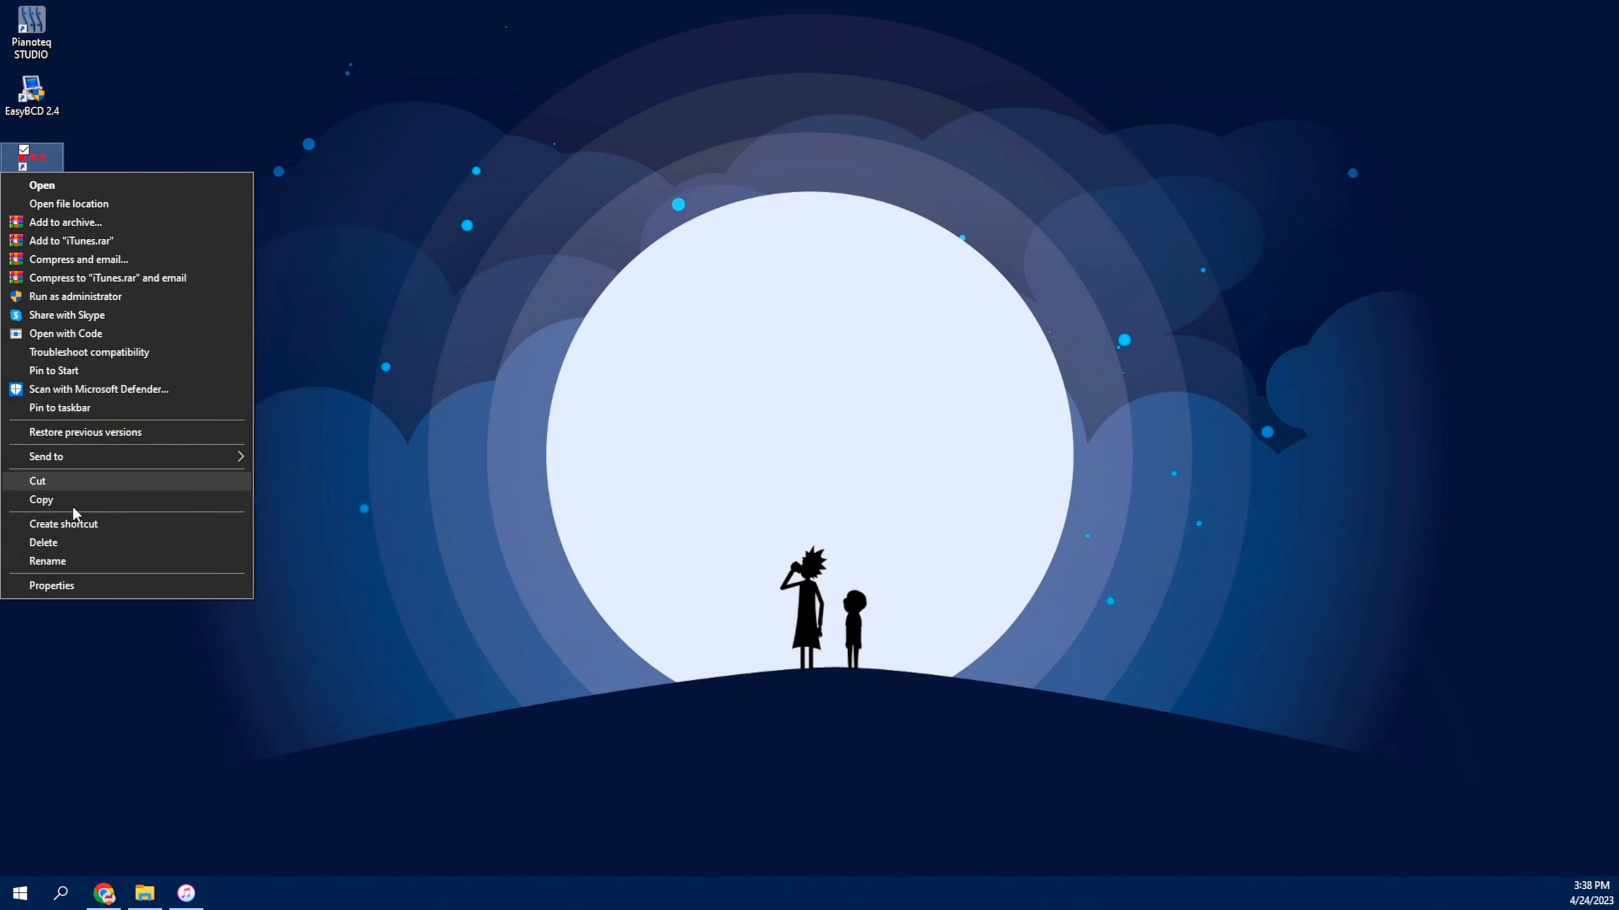
left_click(51, 586)
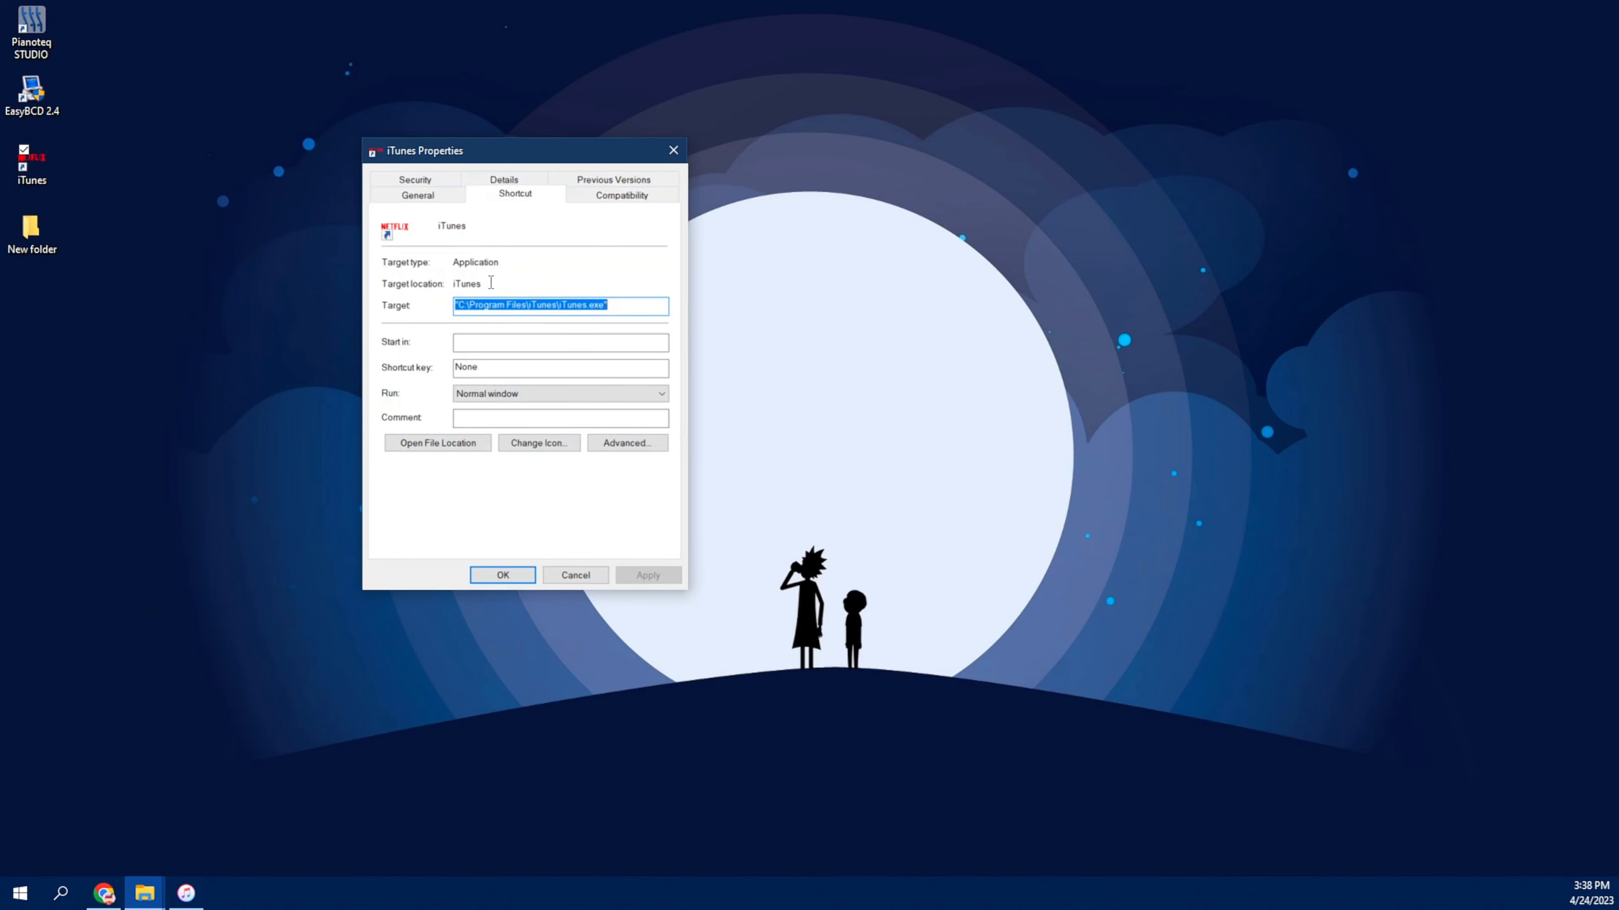
left_click(471, 232)
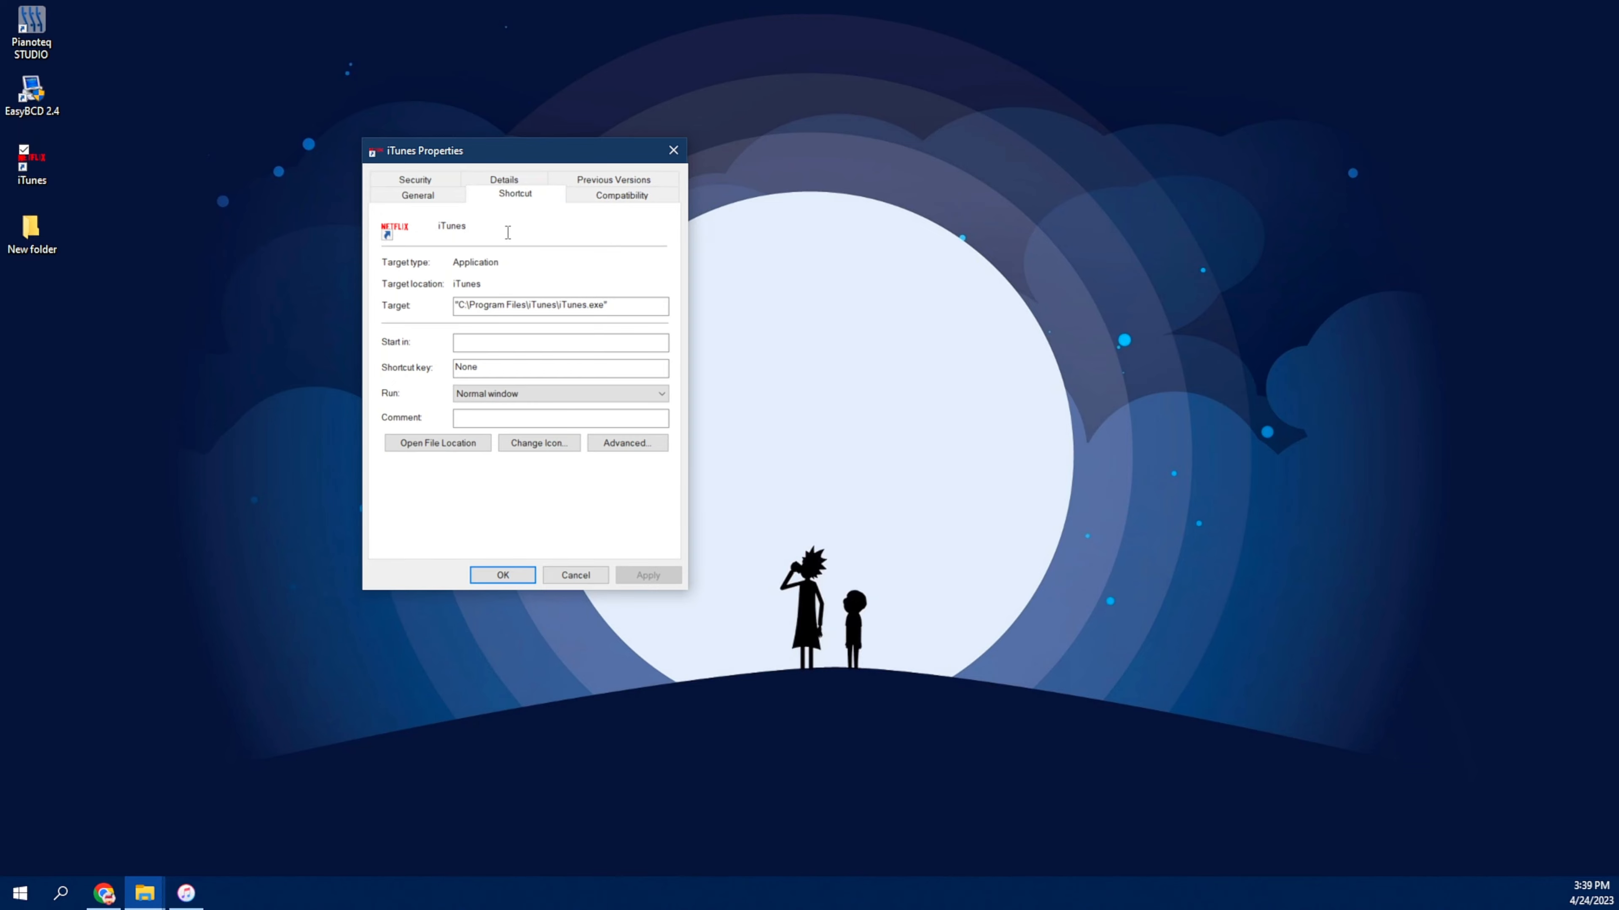
double_click(468, 227)
Open the file location of the iTunes shortcut's target and start renaming iTunes.exe in that folder.
left_click(452, 446)
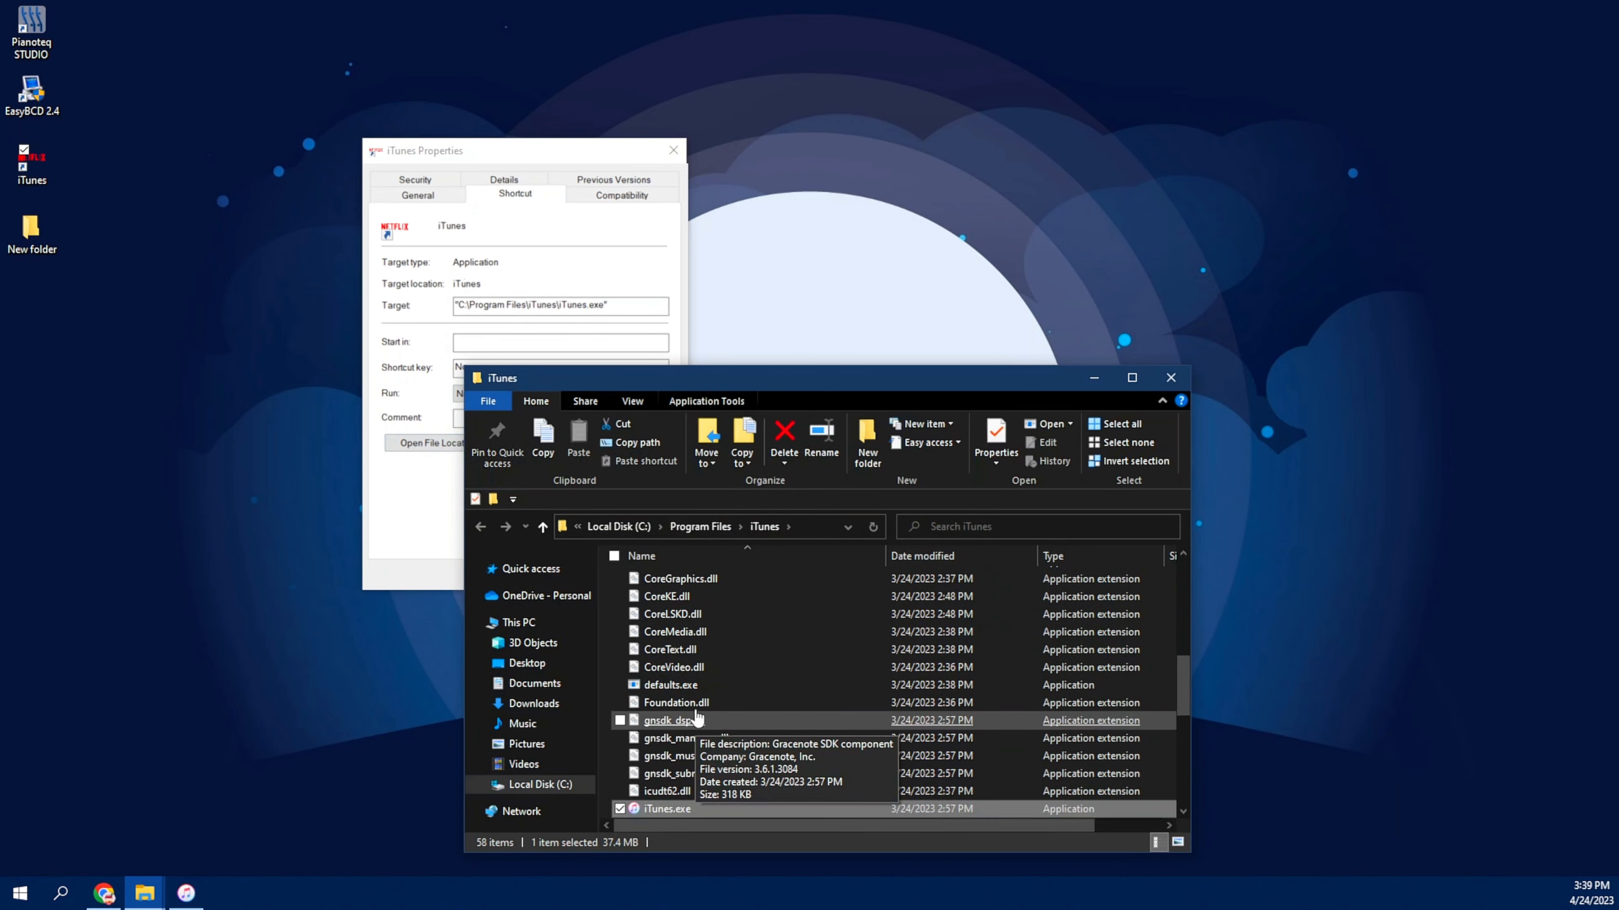
scroll(674, 755, "down", 1)
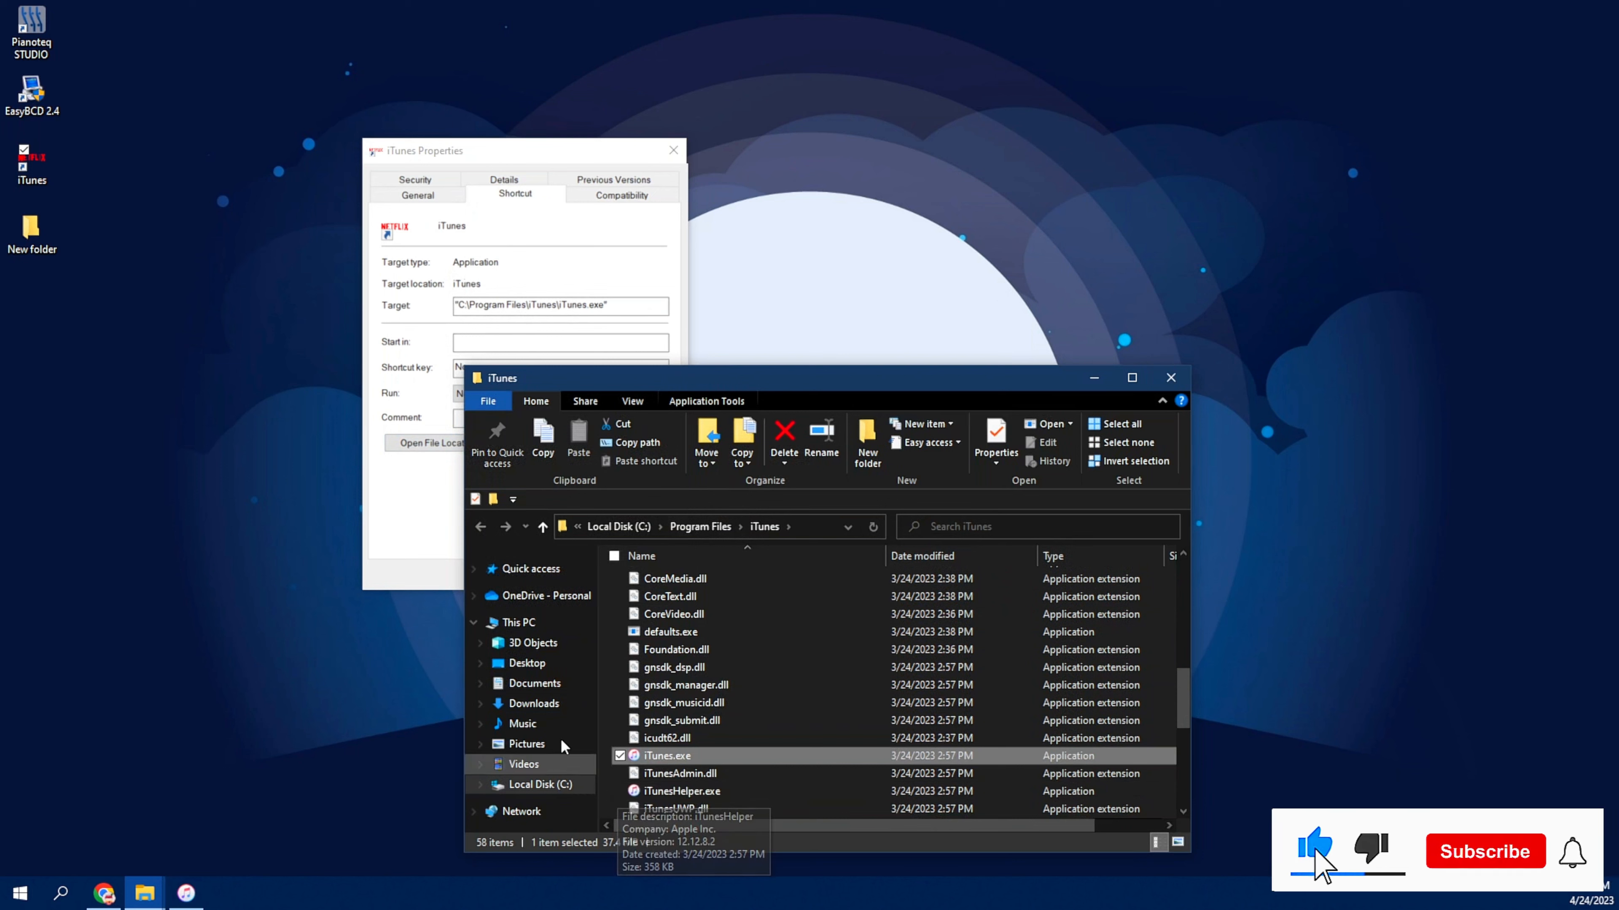
left_click(688, 757)
right_click(688, 756)
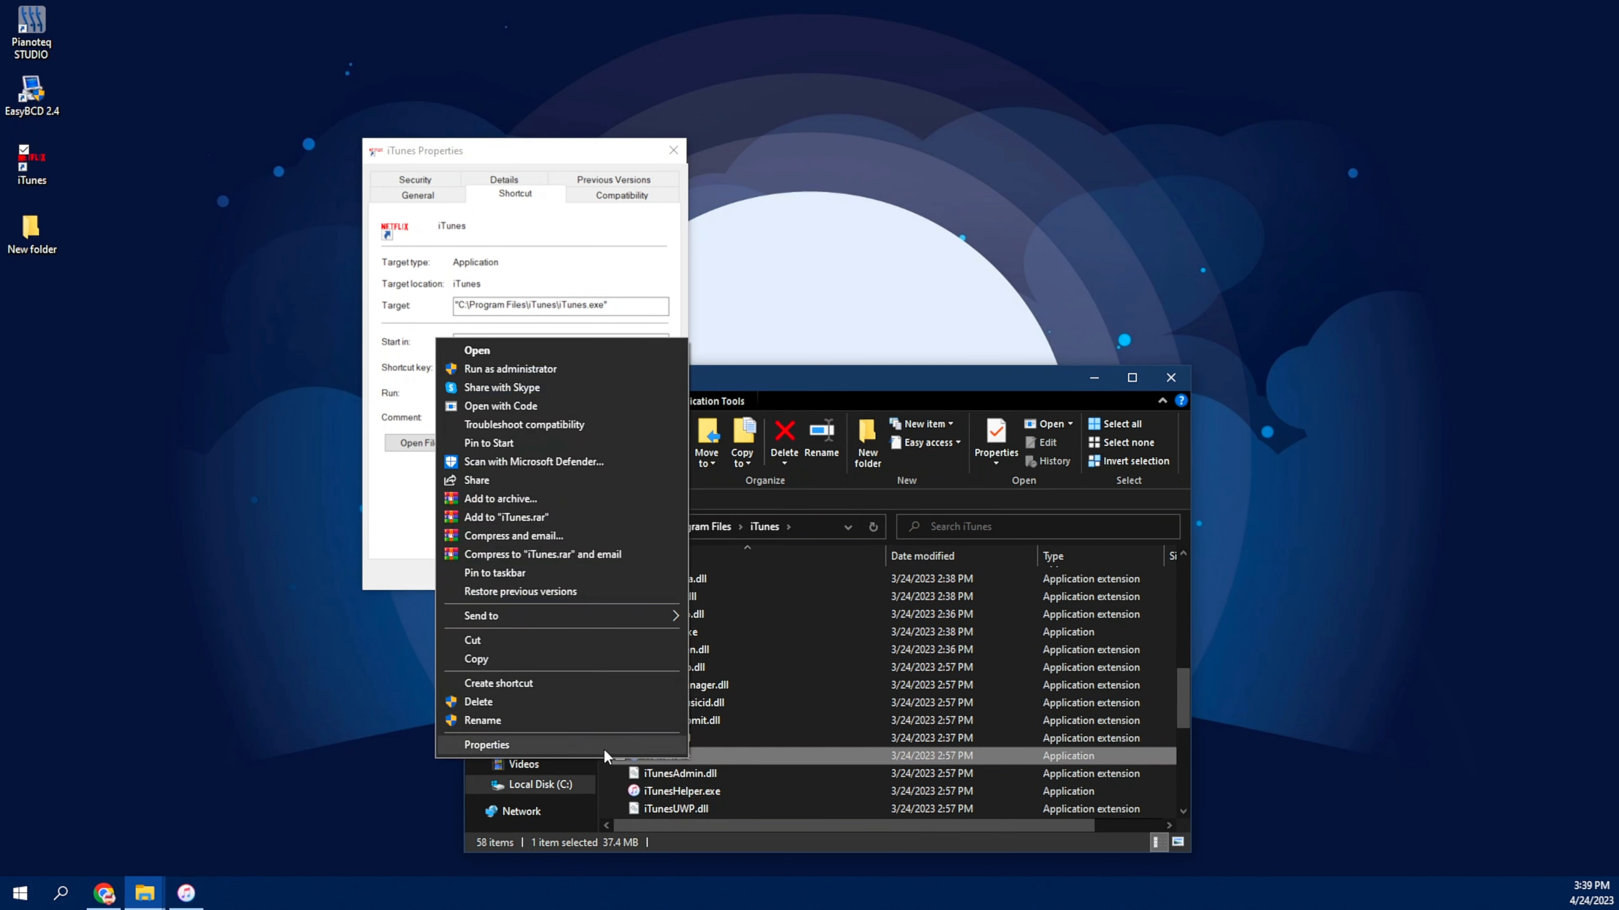
left_click(532, 721)
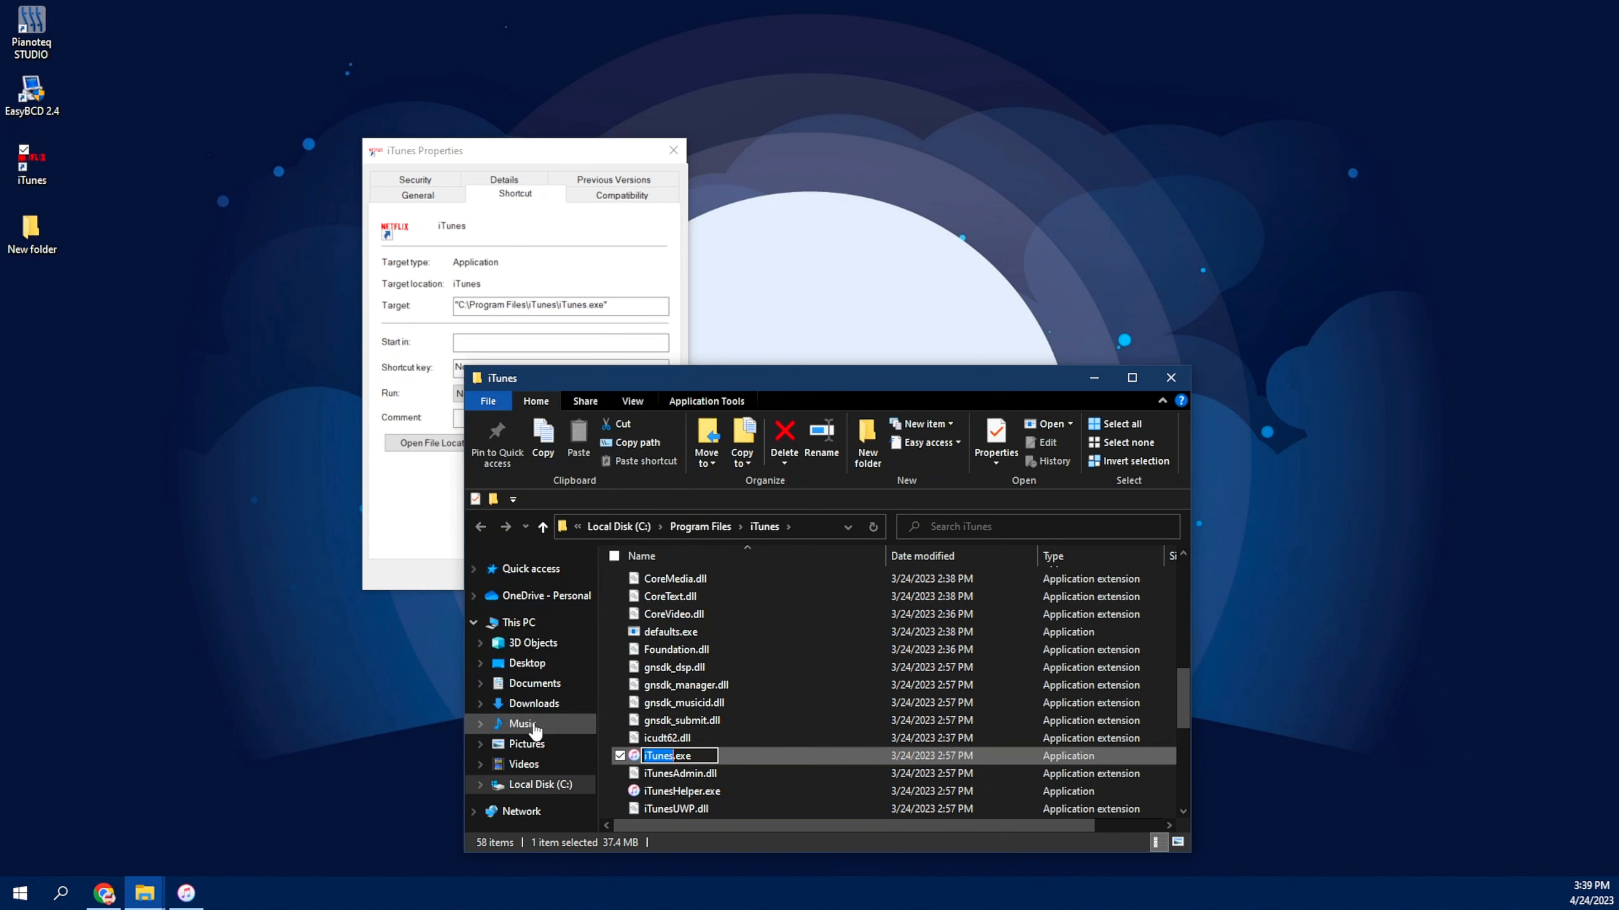